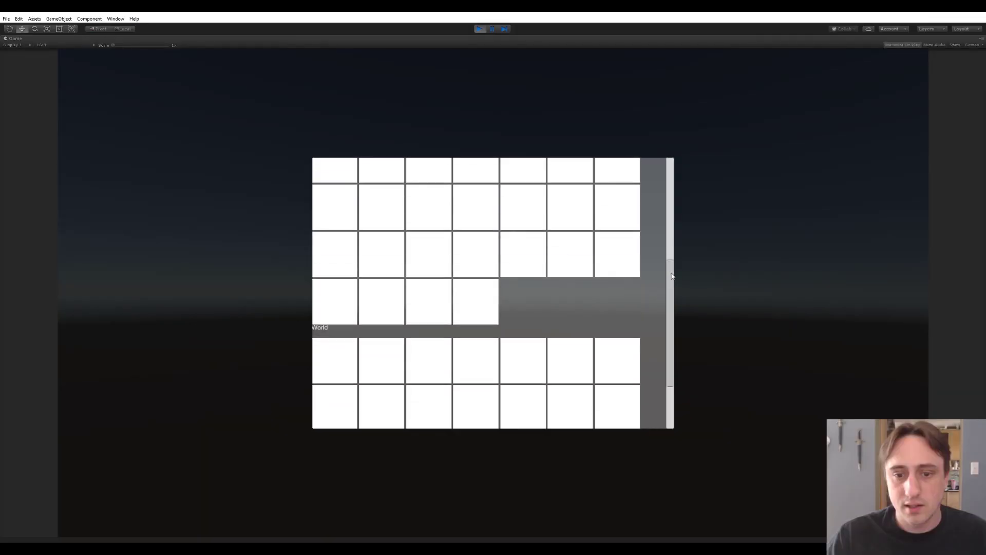
Scroll back and forth through the sectioned inventory grid in the running game.
{"action": "scroll", "coordinate": [676, 310], "scroll_direction": "down", "scroll_amount": 3}
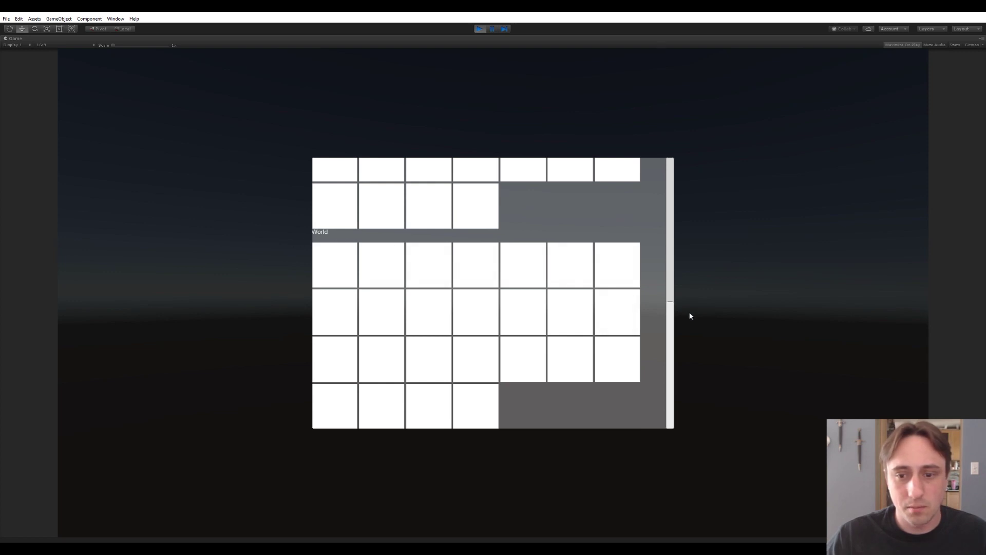
{"action": "scroll", "coordinate": [672, 303], "scroll_direction": "down", "scroll_amount": 3}
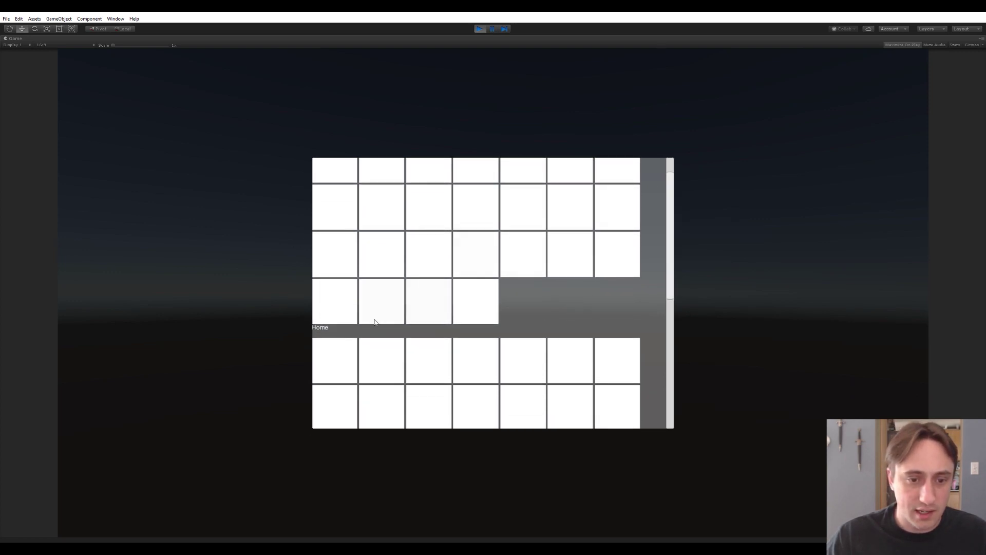
{"action": "scroll", "coordinate": [329, 333], "scroll_direction": "up", "scroll_amount": 2}
{"action": "scroll", "coordinate": [332, 333], "scroll_direction": "down", "scroll_amount": 2}
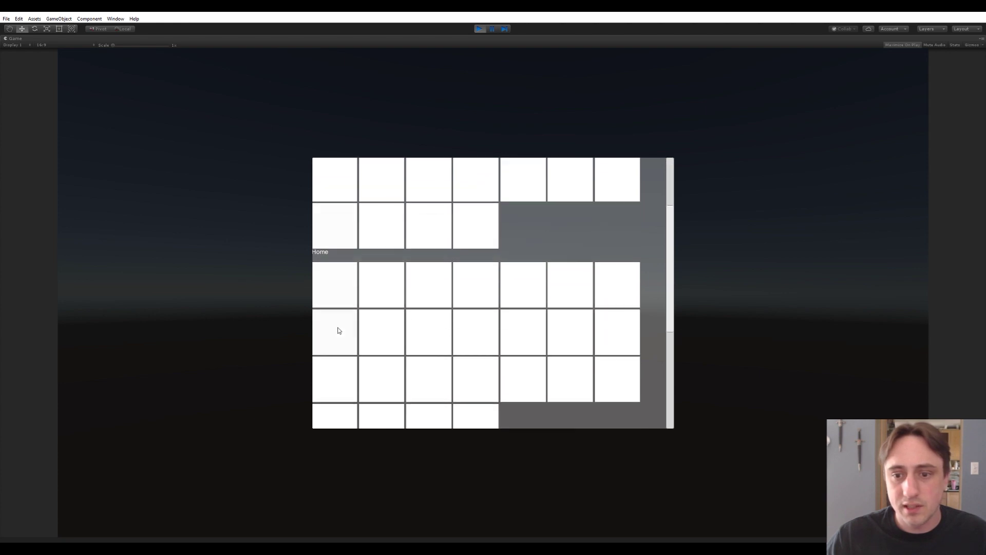
{"action": "scroll", "coordinate": [370, 335], "scroll_direction": "up", "scroll_amount": 1}
{"action": "scroll", "coordinate": [434, 348], "scroll_direction": "down", "scroll_amount": 2}
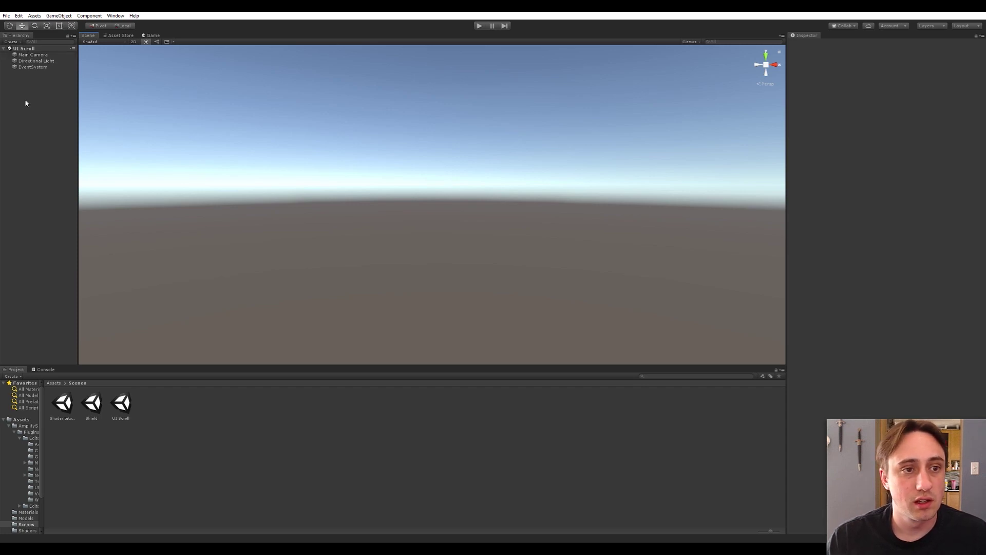
Dock the Game view beside the Scene view, narrow it, and set its aspect ratio to 16:9.
{"action": "left_click_drag", "start_coordinate": [155, 37], "coordinate": [430, 205]}
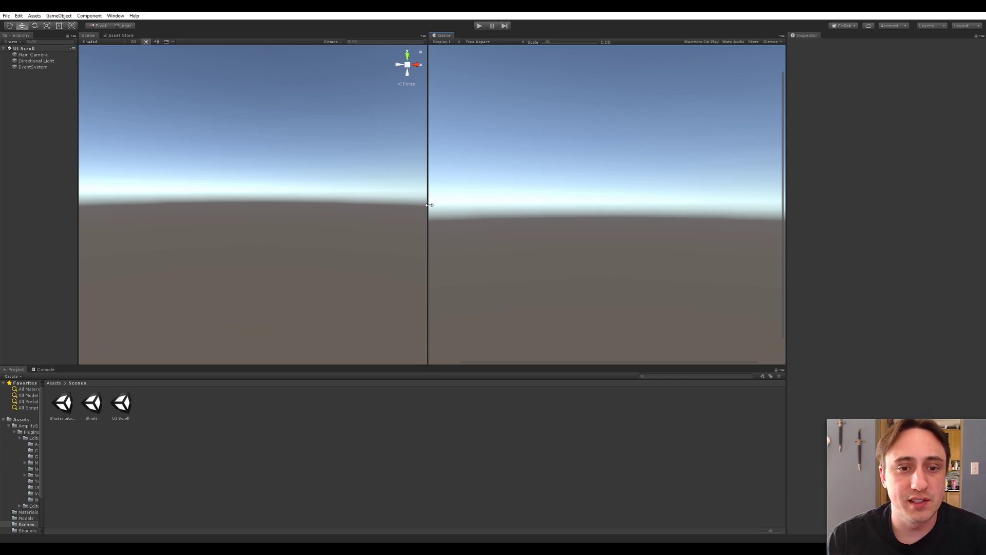
{"action": "left_click_drag", "start_coordinate": [430, 205], "coordinate": [510, 235]}
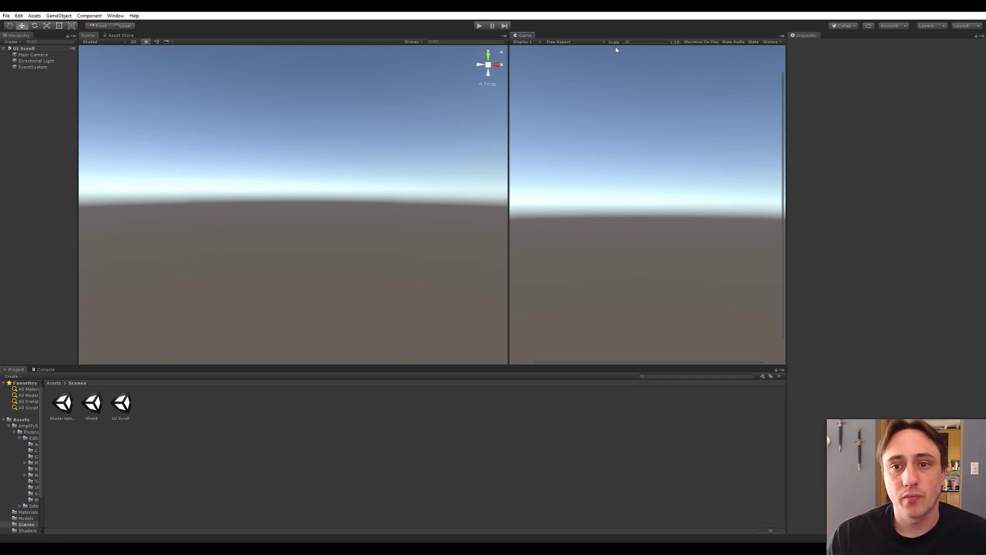
{"action": "left_click", "coordinate": [558, 42]}
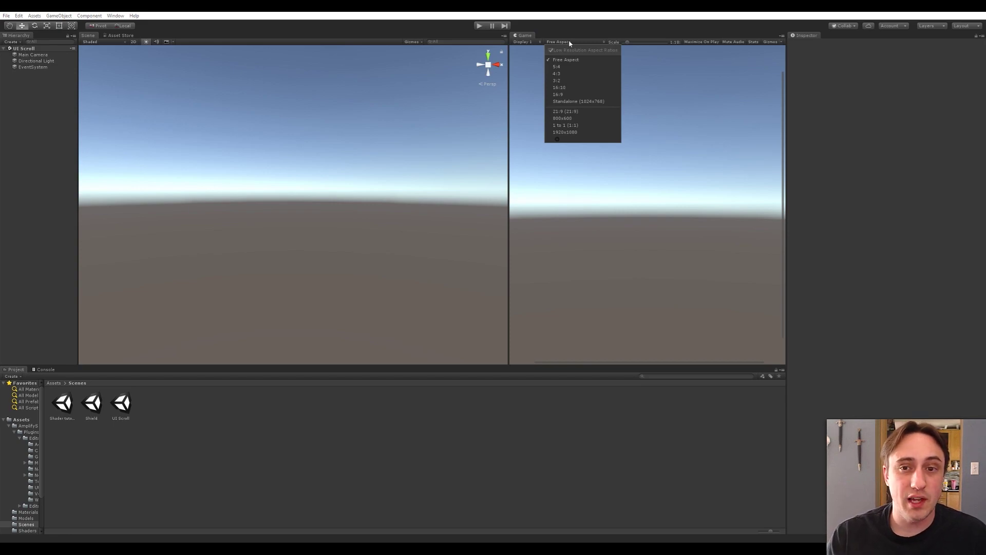
{"action": "left_click", "coordinate": [561, 94]}
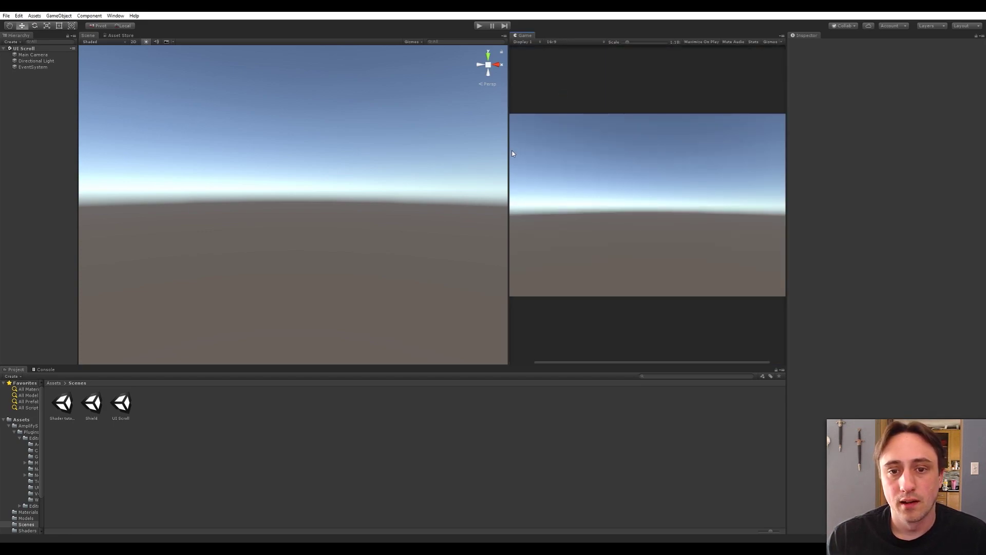
Add a UI Canvas to the scene and widen the Game view beside the Scene view.
{"action": "right_click", "coordinate": [39, 104]}
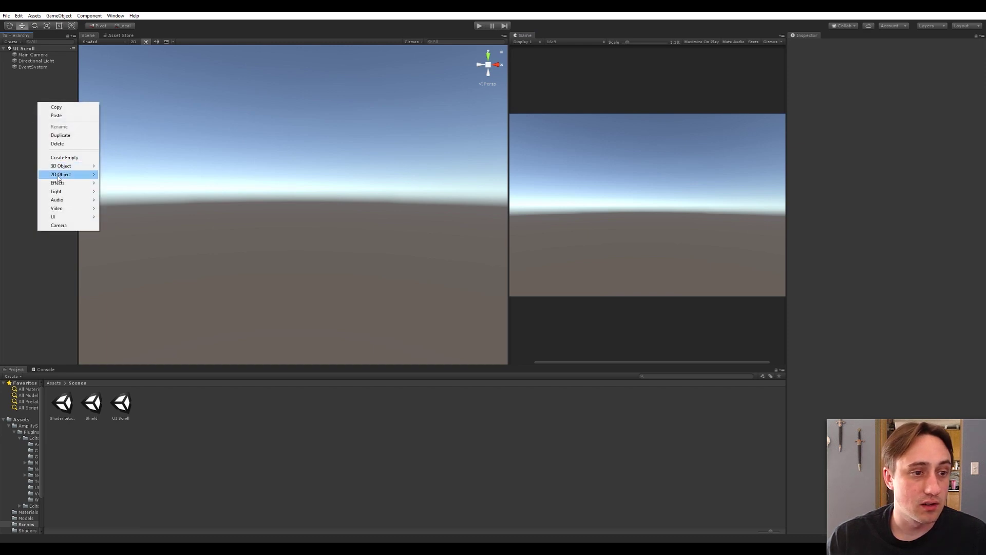
{"action": "mouse_move", "coordinate": [58, 216]}
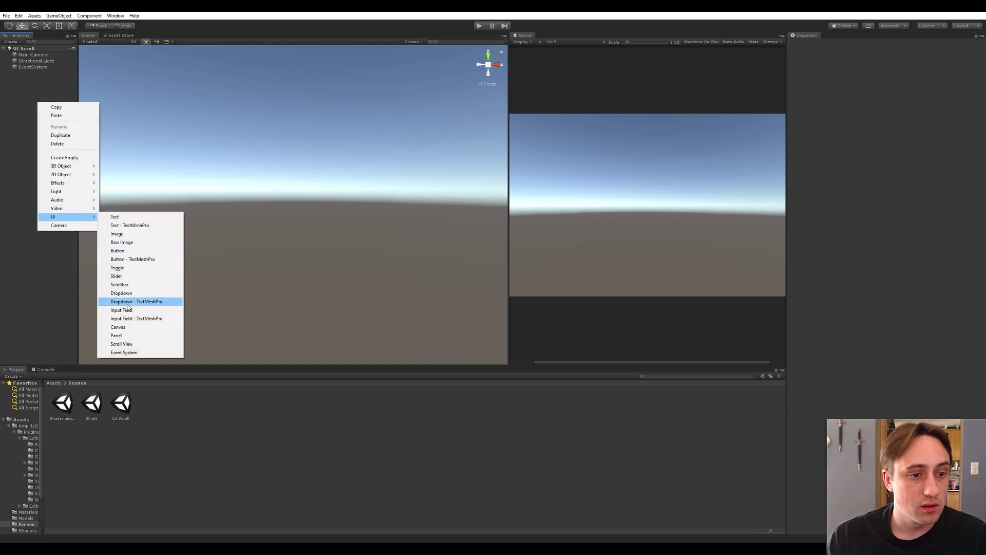
{"action": "left_click", "coordinate": [128, 327]}
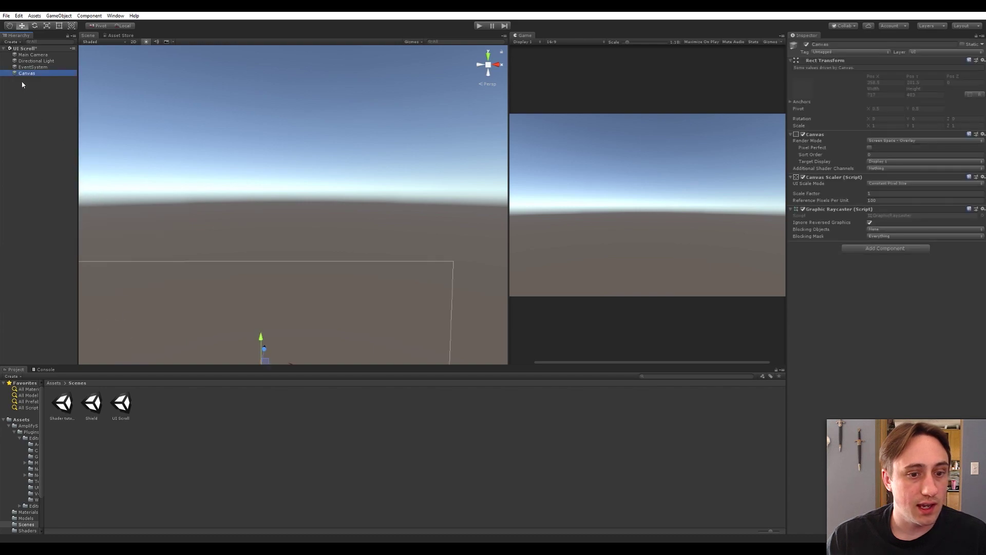
{"action": "key", "text": "f"}
{"action": "key", "text": "alt"}
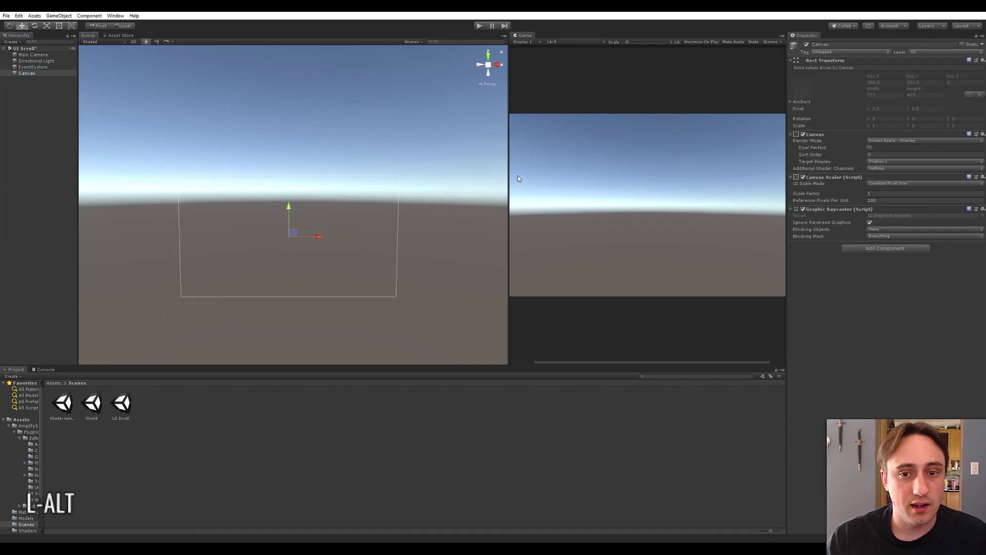
{"action": "left_click_drag", "start_coordinate": [508, 184], "coordinate": [465, 191]}
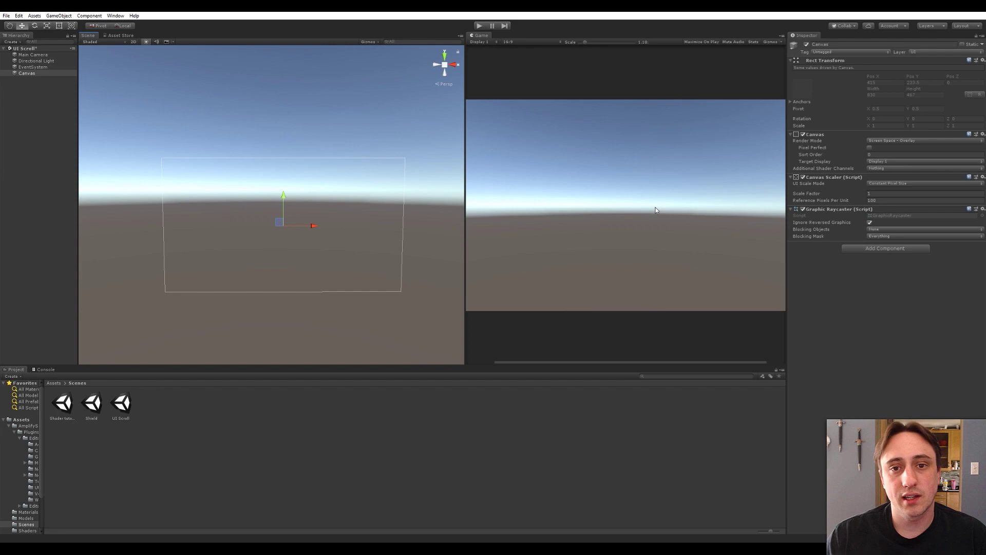
{"action": "scroll", "coordinate": [296, 227], "scroll_direction": "up", "scroll_amount": 5}
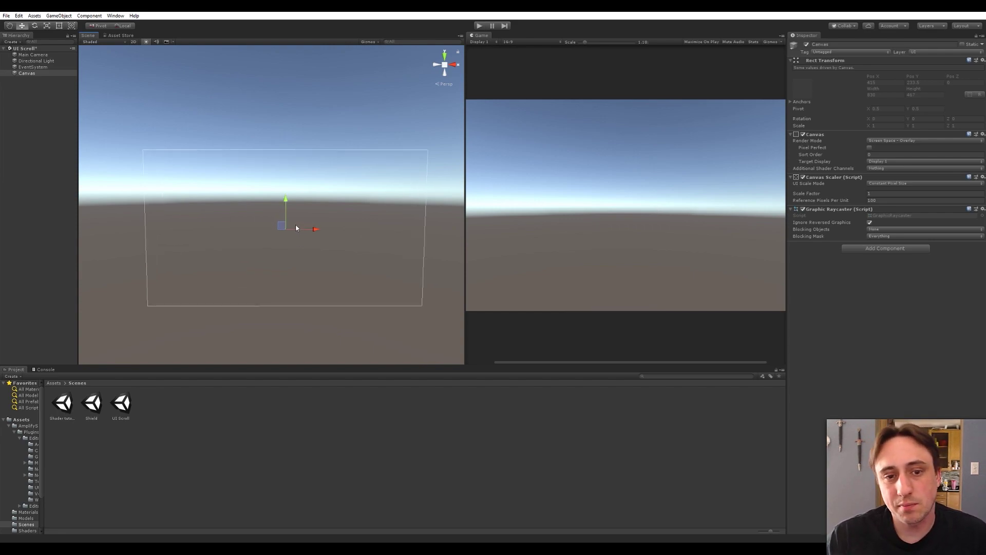
Create an empty child object under the Canvas and name it Inventory Overlay.
{"action": "left_click", "coordinate": [100, 167]}
{"action": "right_click", "coordinate": [18, 73]}
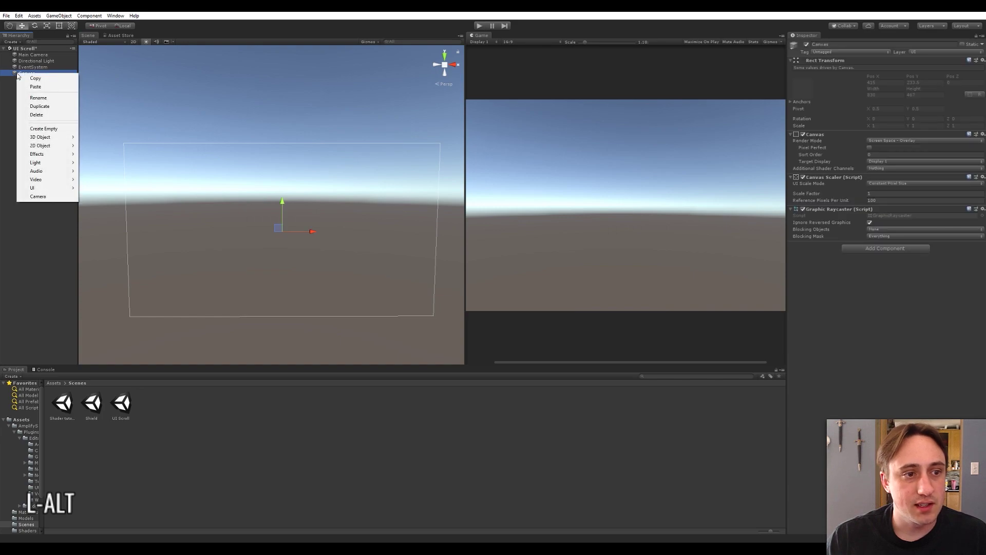
{"action": "left_click", "coordinate": [39, 129]}
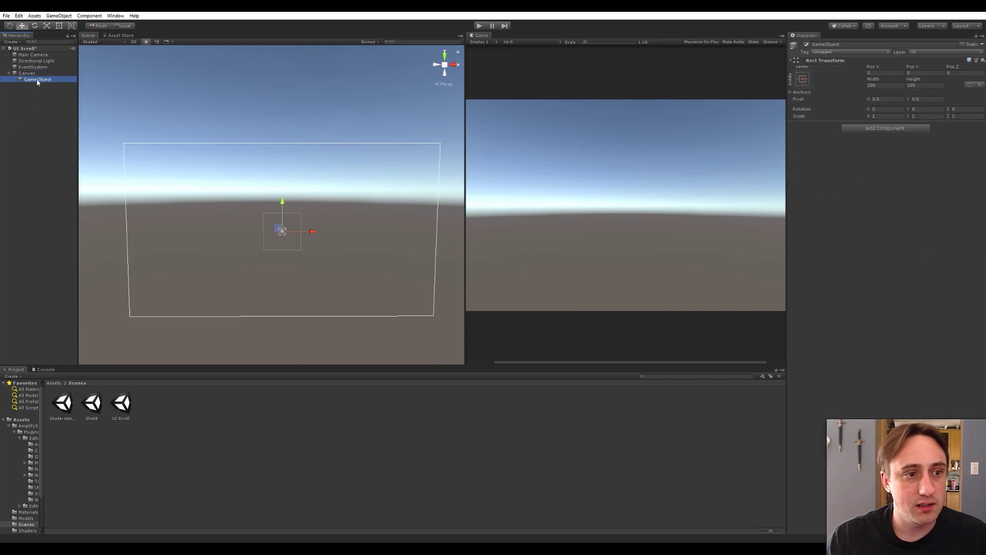
{"action": "left_click", "coordinate": [37, 79]}
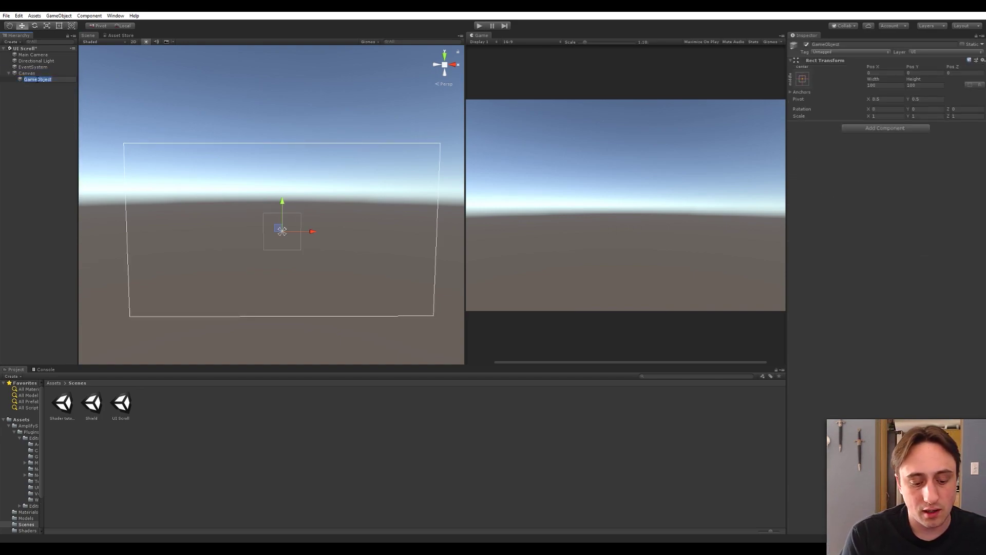
{"action": "type", "text": "Inventory"}
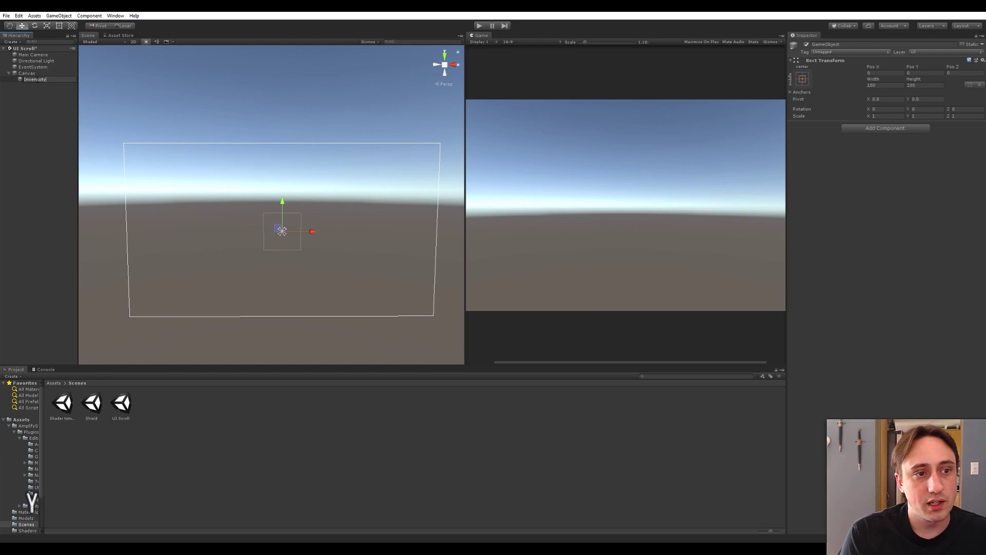
{"action": "key", "text": "BackSpace"}
{"action": "key", "text": "BackSpace"}
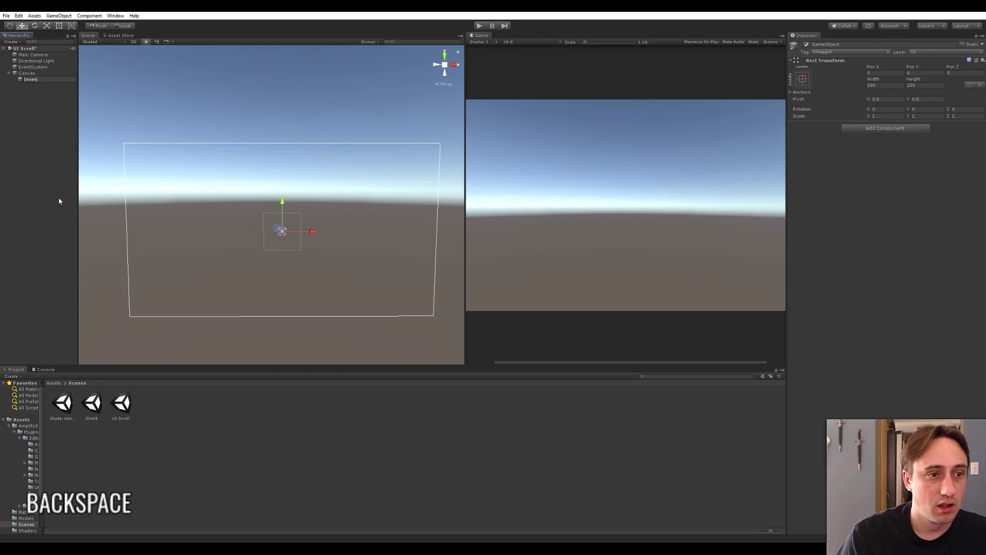
{"action": "type", "text": "tory"}
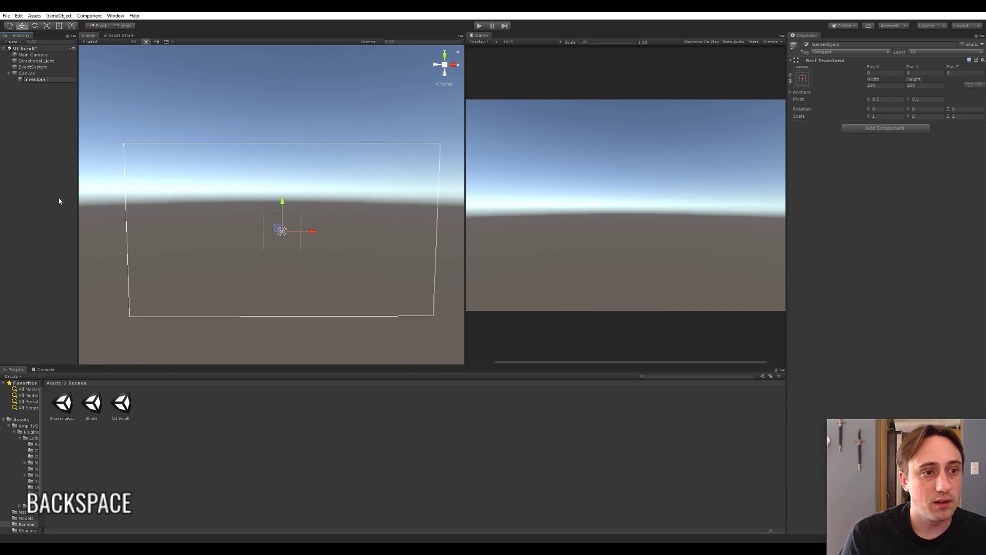
{"action": "type", "text": " Overlay"}
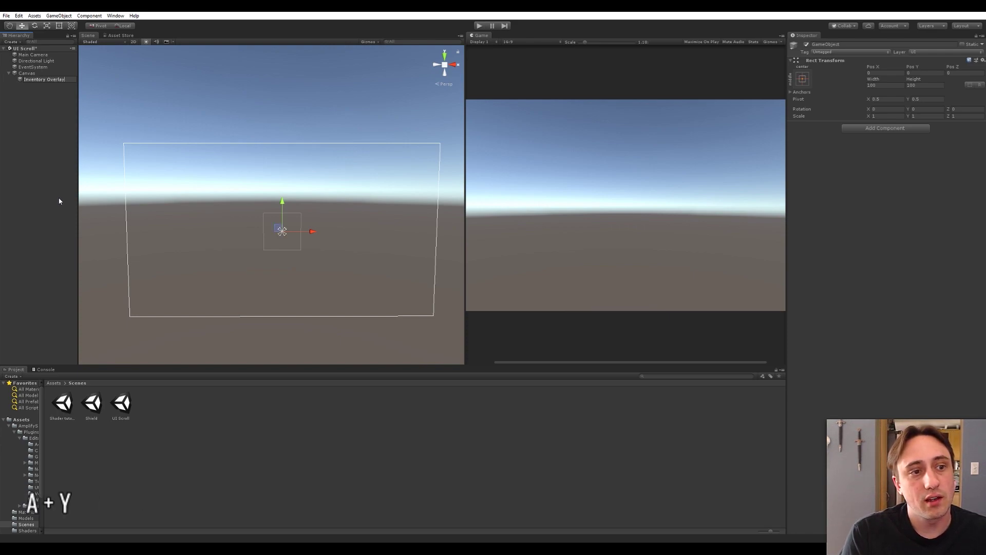
{"action": "key", "text": "Return"}
{"action": "left_click", "coordinate": [23, 97]}
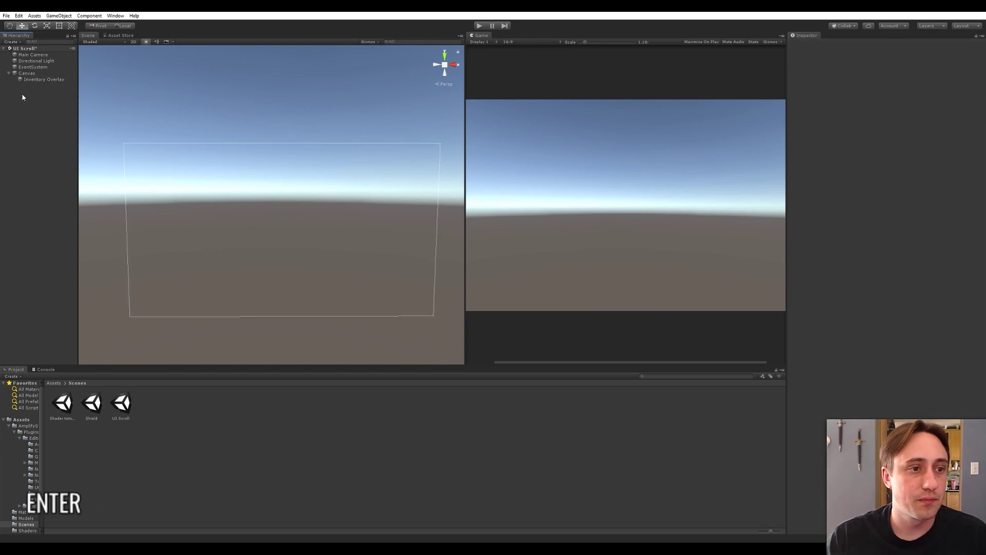
Add an Image component to the Inventory Overlay object.
{"action": "left_click", "coordinate": [23, 81]}
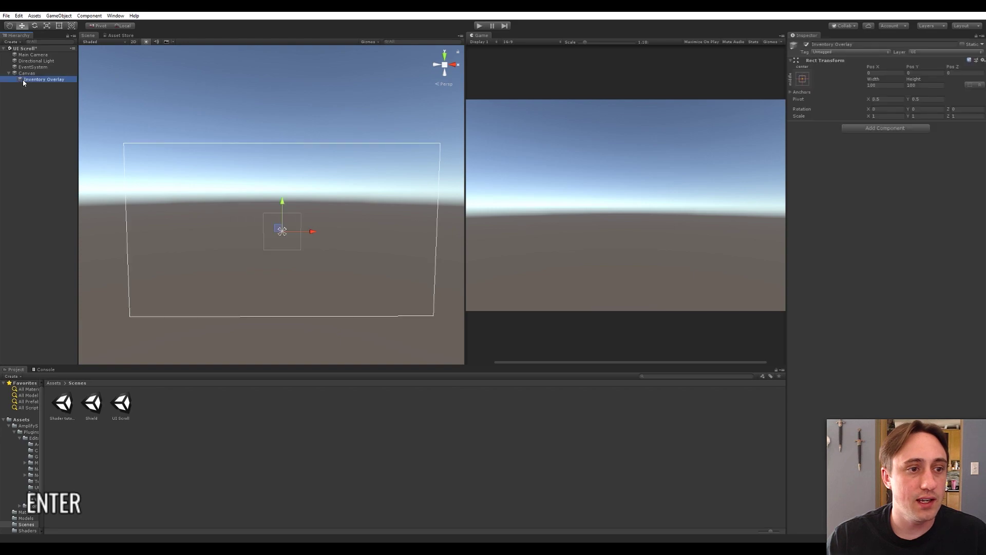
{"action": "left_click", "coordinate": [880, 129]}
{"action": "type", "text": "image"}
{"action": "key", "text": "Return"}
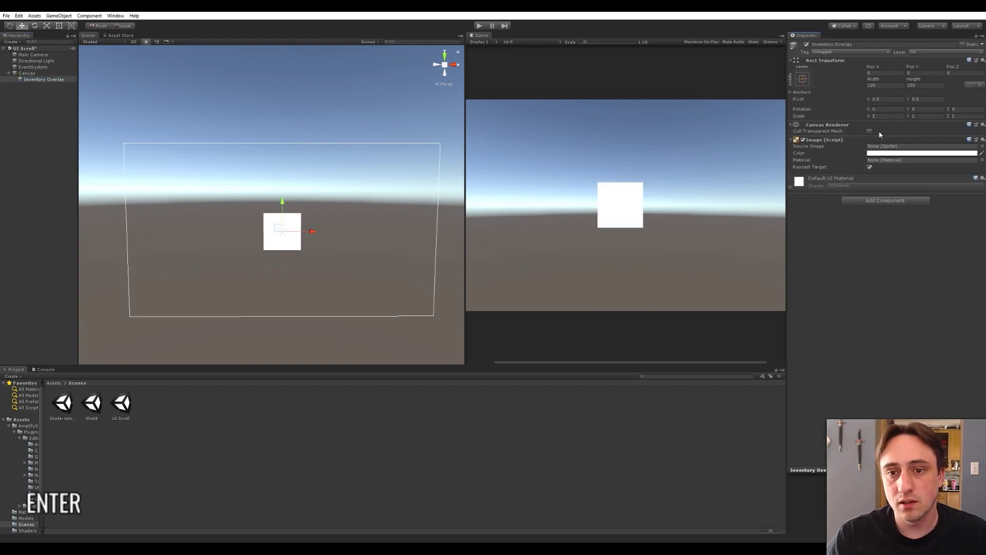
Anchor Inventory Overlay to stretch in both directions and set its Left, Top, Right and Bottom offsets to 0.
{"action": "left_click", "coordinate": [805, 80]}
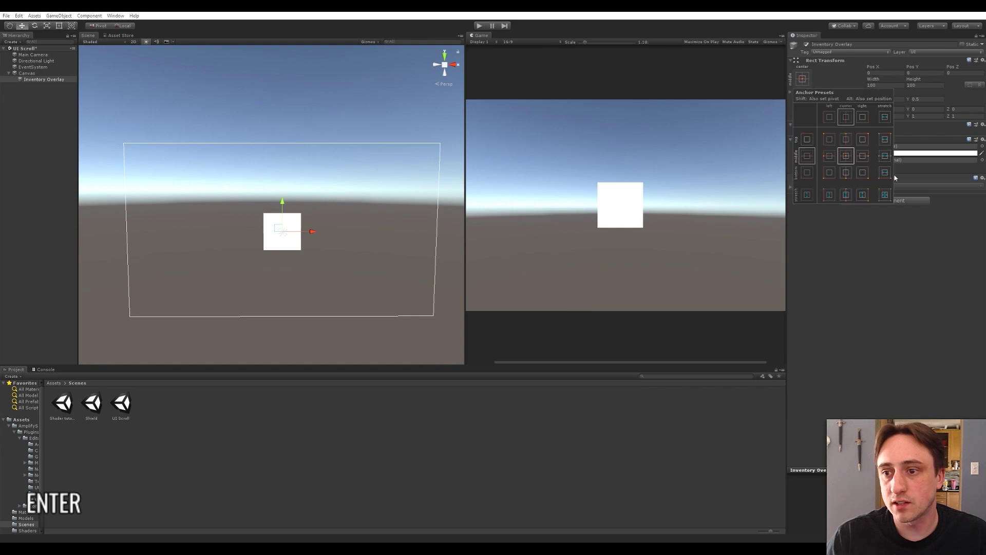
{"action": "left_click", "coordinate": [885, 192]}
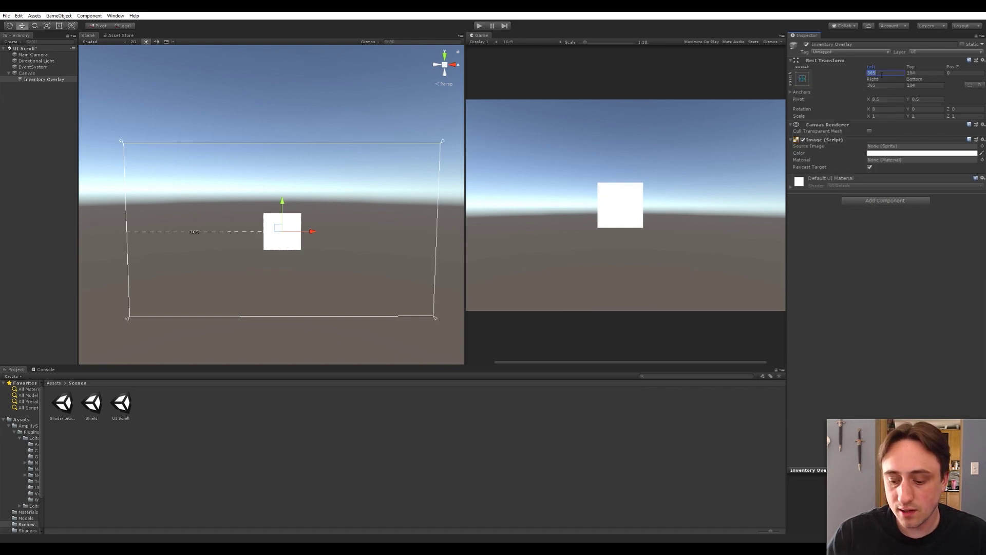
{"action": "type", "text": "0"}
{"action": "key", "text": "Tab"}
{"action": "type", "text": "0"}
{"action": "key", "text": "Tab"}
{"action": "type", "text": "0"}
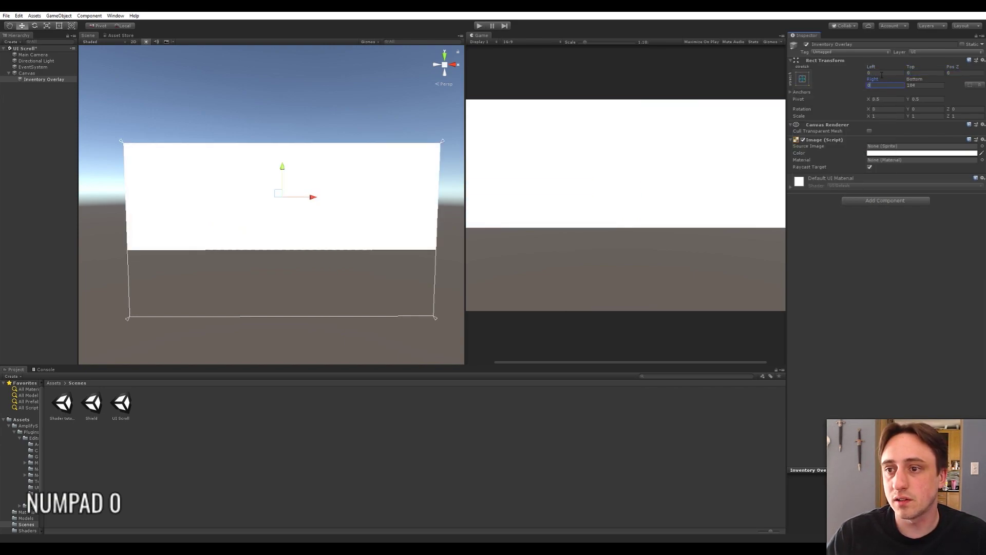
{"action": "key", "text": "Return"}
{"action": "left_click", "coordinate": [930, 86]}
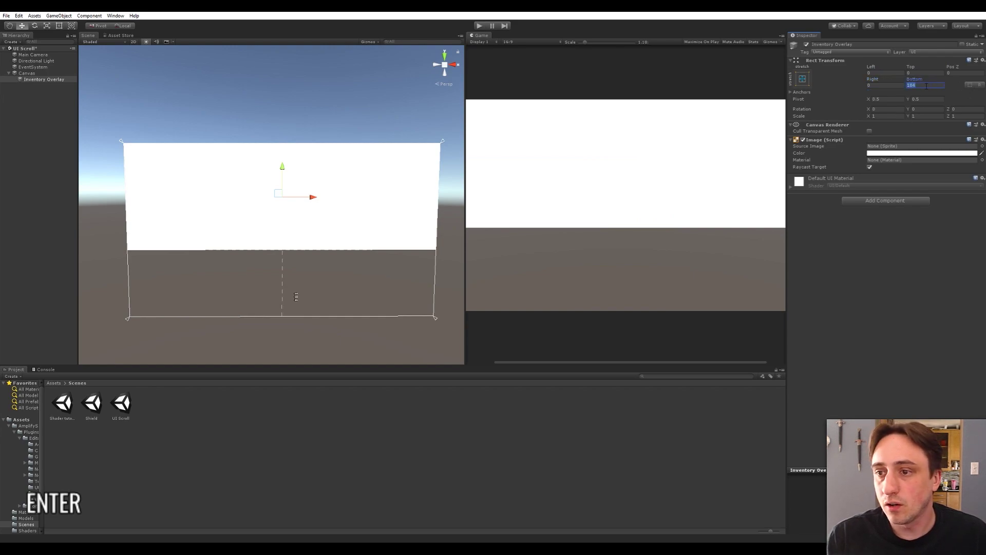
{"action": "type", "text": "0"}
Set the Inventory Overlay image colour to black with an alpha of 230.
{"action": "scroll", "coordinate": [254, 251], "scroll_direction": "down", "scroll_amount": 2}
{"action": "left_click_drag", "start_coordinate": [253, 251], "coordinate": [277, 253], "text": "alt"}
{"action": "left_click", "coordinate": [882, 153]}
{"action": "left_click_drag", "start_coordinate": [711, 219], "coordinate": [674, 276]}
{"action": "left_click", "coordinate": [739, 319]}
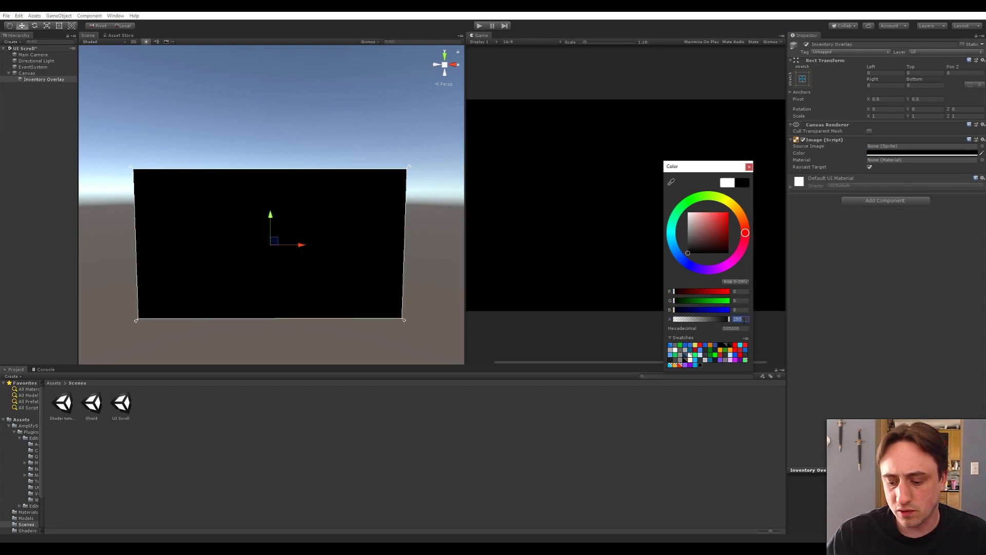
{"action": "type", "text": "230"}
{"action": "key", "text": "Return"}
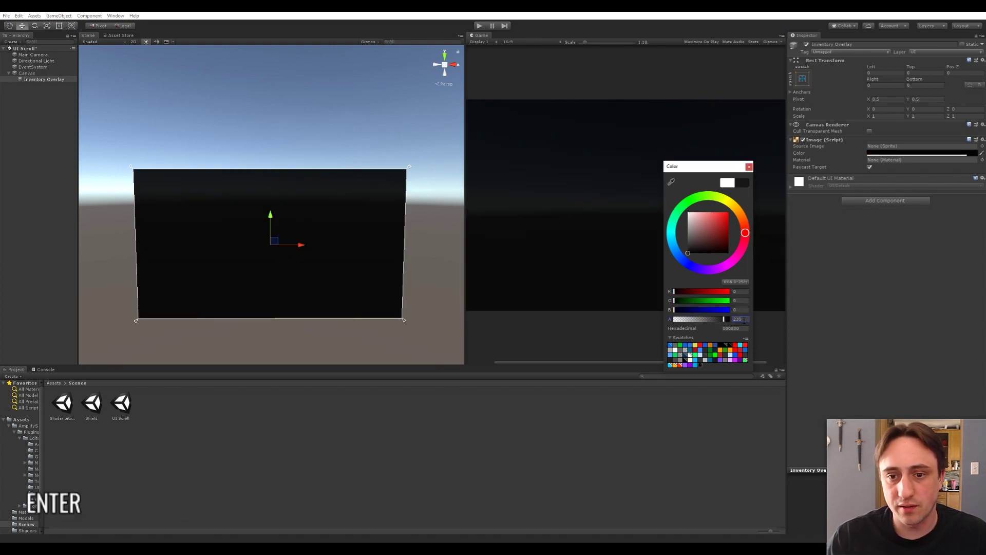
{"action": "left_click", "coordinate": [802, 198]}
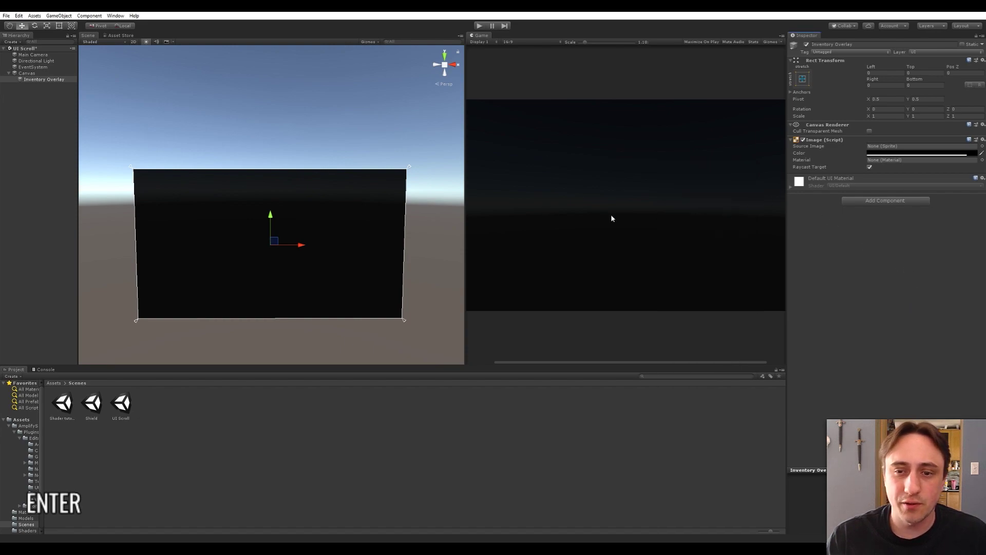
Lower the alpha of the Inventory Overlay image colour to 210.
{"action": "left_click_drag", "start_coordinate": [340, 238], "coordinate": [249, 225], "text": "alt"}
{"action": "left_click", "coordinate": [895, 154]}
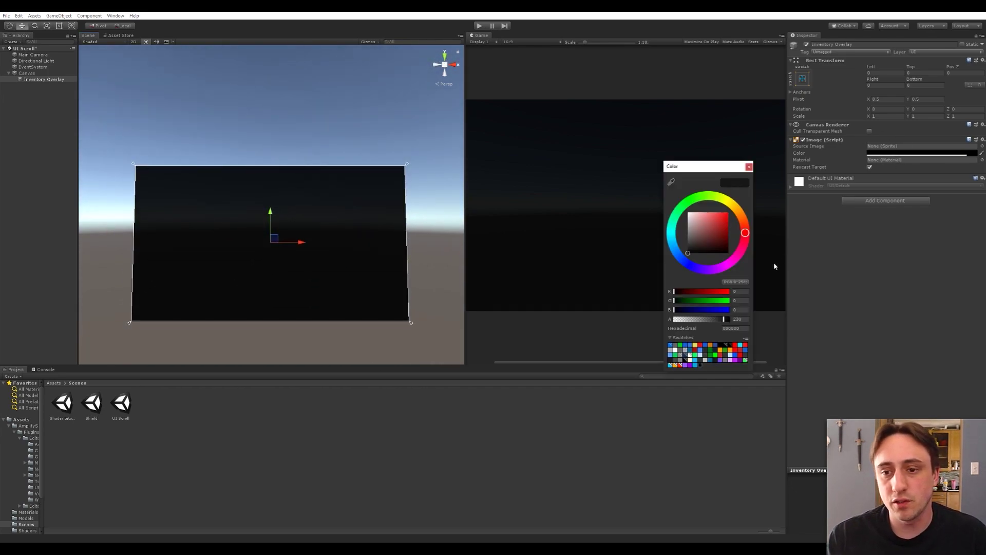
{"action": "left_click", "coordinate": [740, 319]}
{"action": "type", "text": "210"}
{"action": "key", "text": "Return"}
{"action": "left_click", "coordinate": [722, 199]}
{"action": "left_click_drag", "start_coordinate": [353, 216], "coordinate": [117, 120], "text": "alt"}
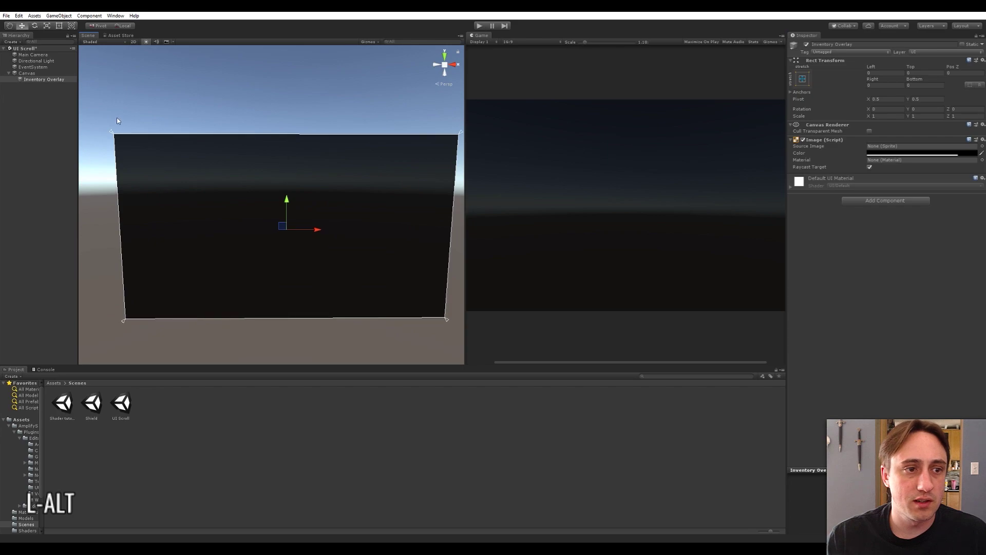
Add a UI Scroll View as a child of Inventory Overlay.
{"action": "left_click", "coordinate": [43, 95]}
{"action": "left_click", "coordinate": [40, 80]}
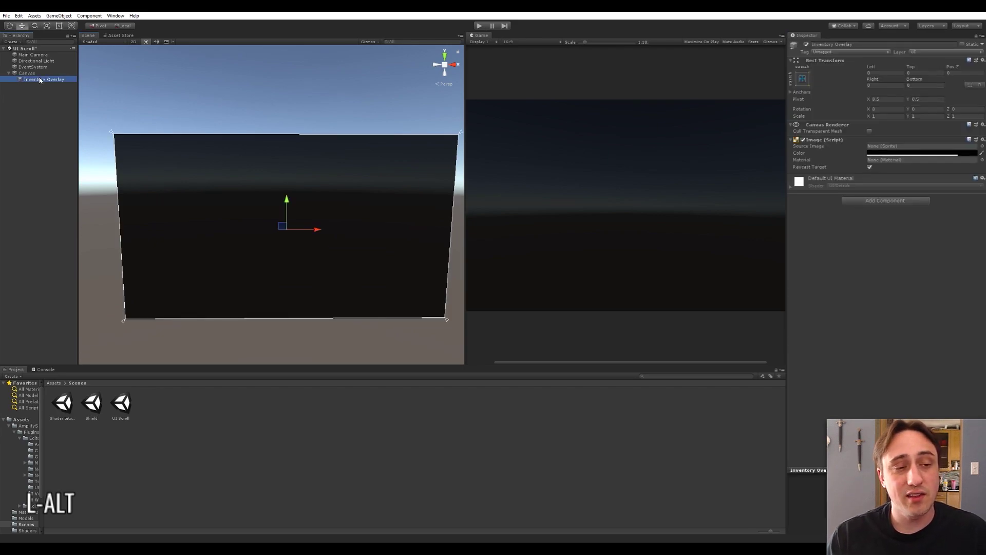
{"action": "left_click", "coordinate": [41, 80], "text": "ctrl"}
{"action": "left_click", "coordinate": [38, 81]}
{"action": "right_click", "coordinate": [37, 80]}
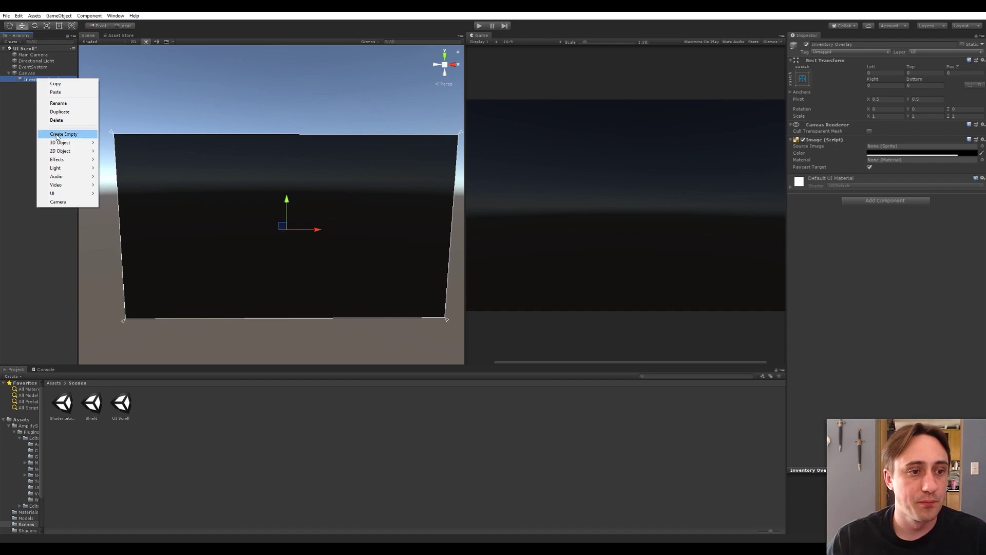
{"action": "mouse_move", "coordinate": [56, 194]}
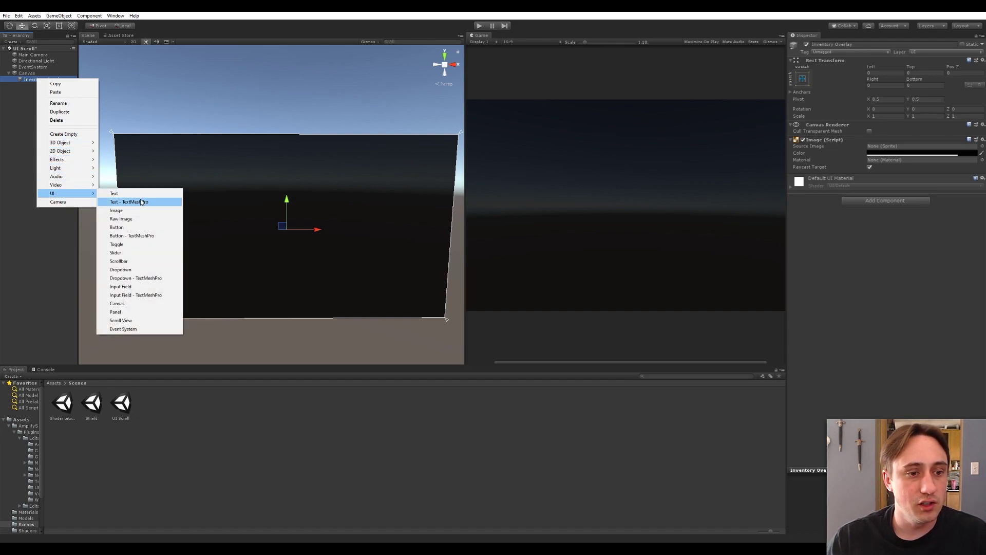
{"action": "left_click", "coordinate": [138, 321]}
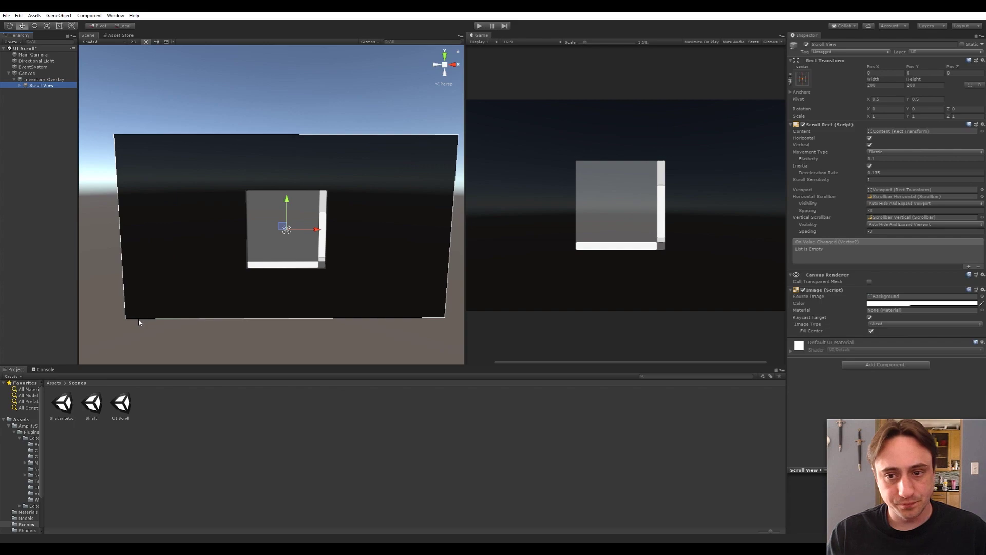
{"action": "scroll", "coordinate": [652, 257], "scroll_direction": "down", "scroll_amount": 2}
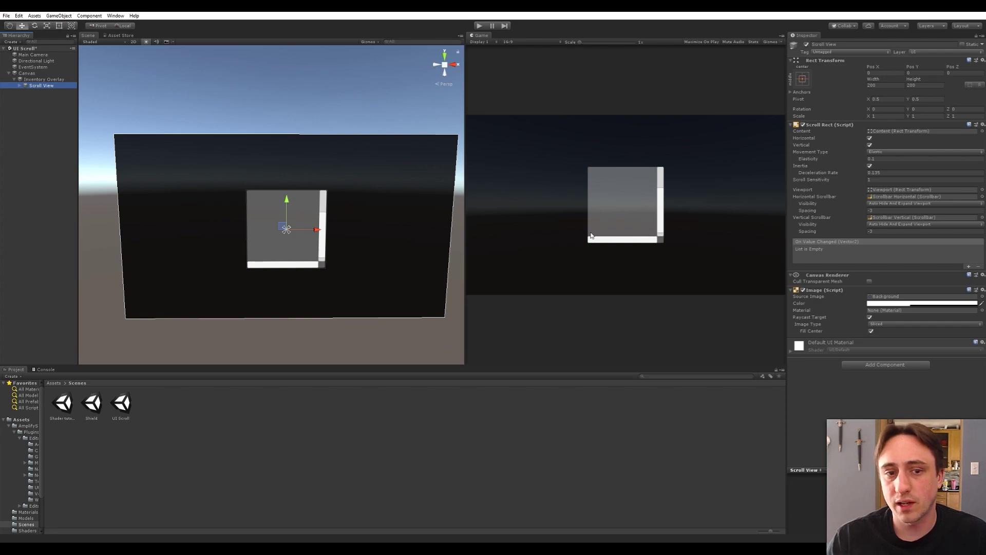
Set the Canvas Scaler's UI scale mode to Scale With Screen Size with a reference resolution of 1920 by 1080.
{"action": "left_click", "coordinate": [32, 75]}
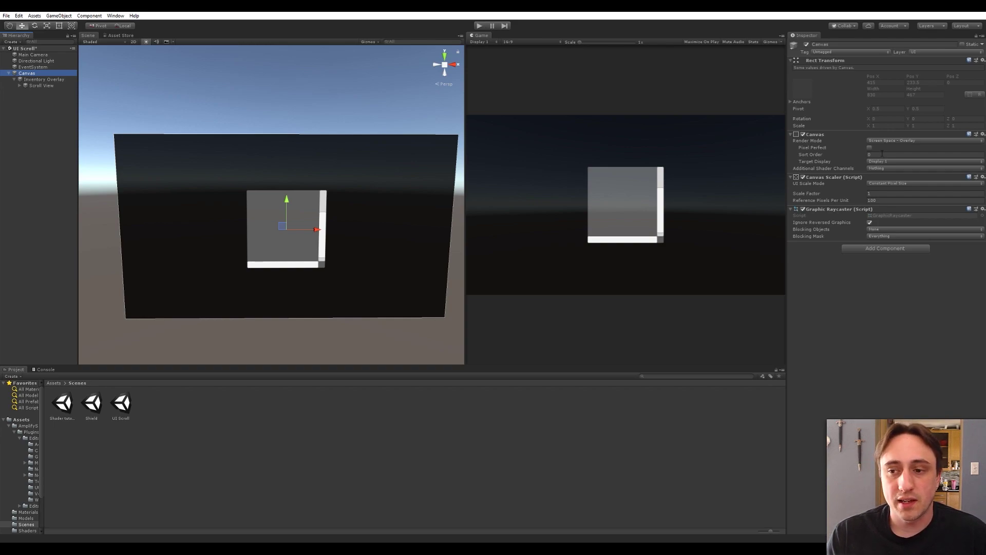
{"action": "left_click", "coordinate": [883, 184]}
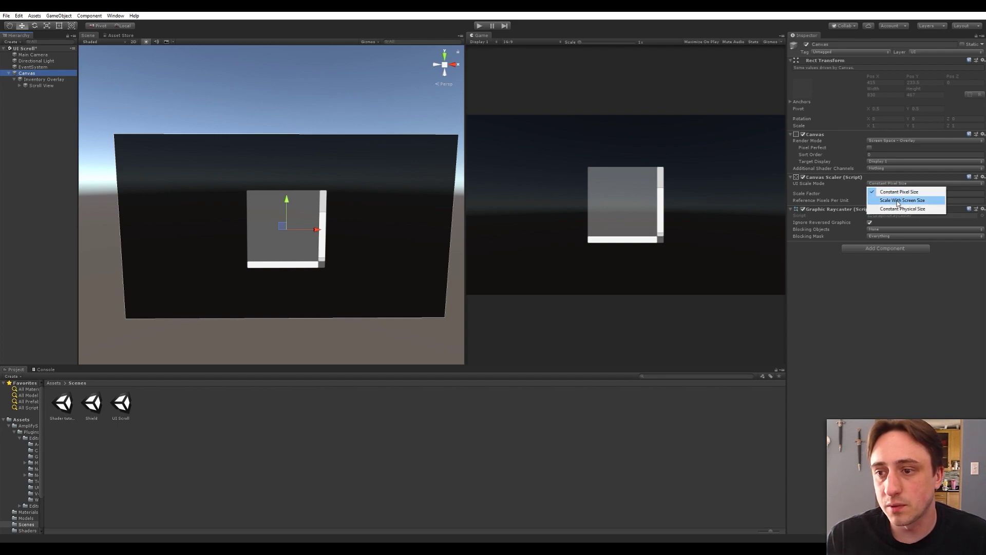
{"action": "left_click", "coordinate": [897, 201]}
{"action": "left_click", "coordinate": [879, 193]}
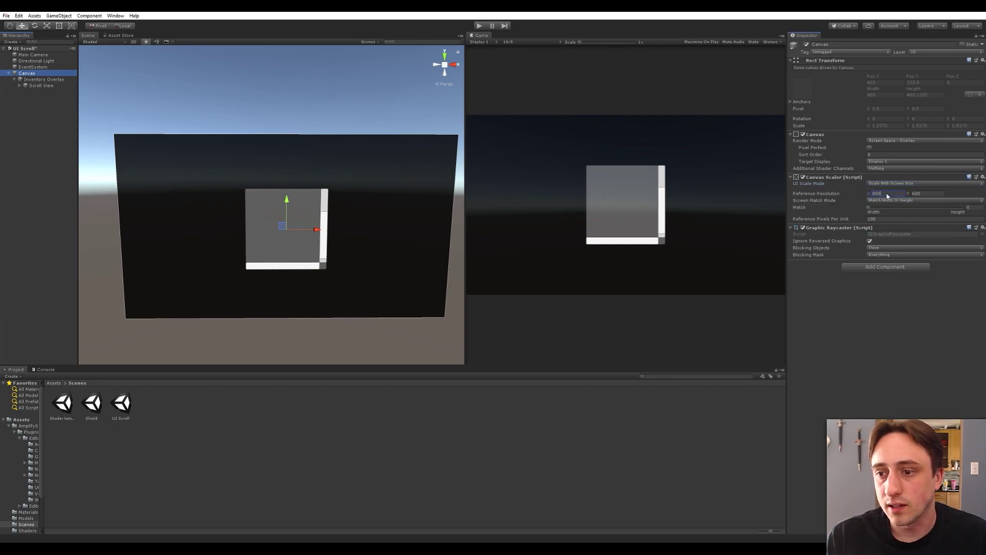
{"action": "type", "text": "1920"}
{"action": "key", "text": "Tab"}
{"action": "type", "text": "1080"}
{"action": "key", "text": "Tab"}
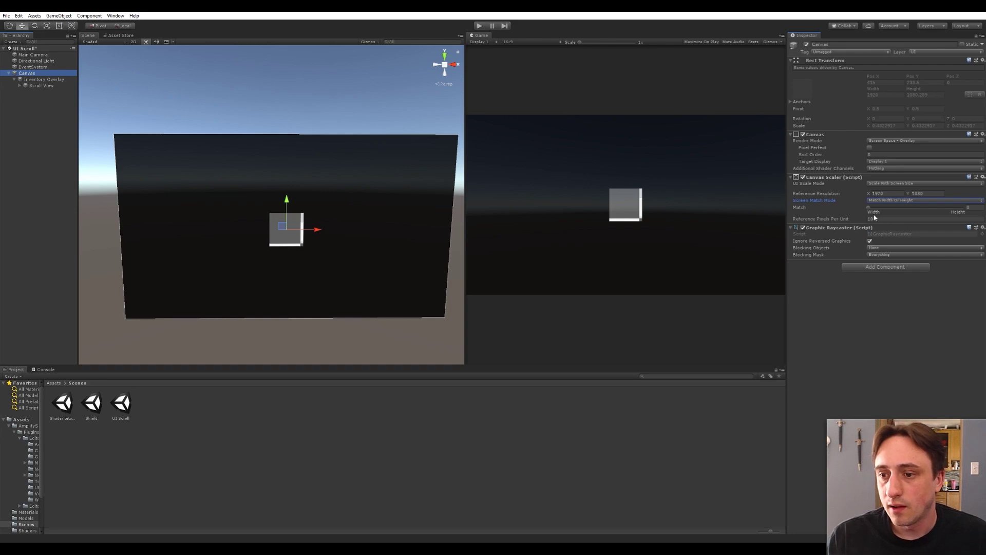
{"action": "mouse_move", "coordinate": [870, 211]}
{"action": "left_mouse_down"}
{"action": "mouse_move", "coordinate": [906, 215]}
{"action": "mouse_move", "coordinate": [866, 211]}
{"action": "left_mouse_up"}
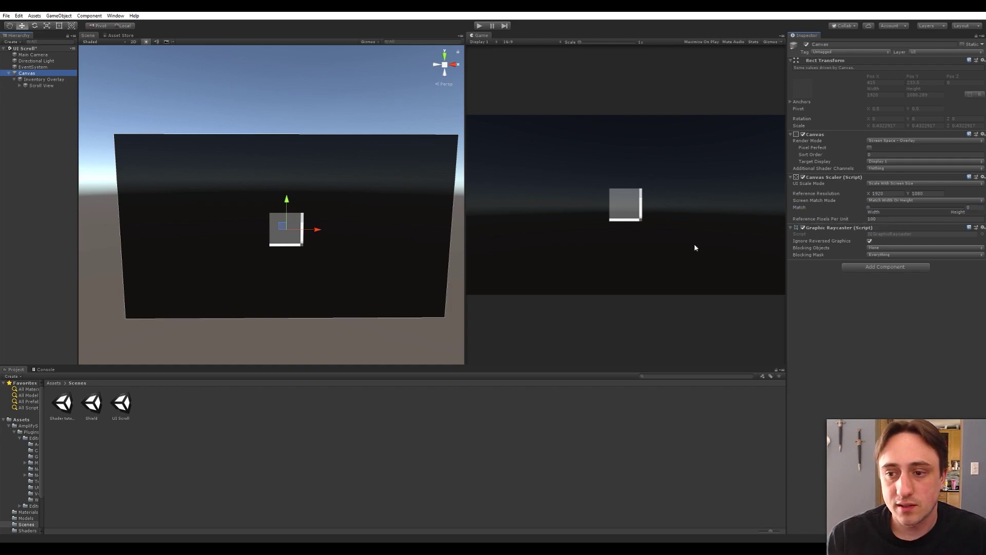
Set the Scroll View's width to 800 and its height to 600.
{"action": "left_click", "coordinate": [42, 136]}
{"action": "left_click", "coordinate": [20, 86]}
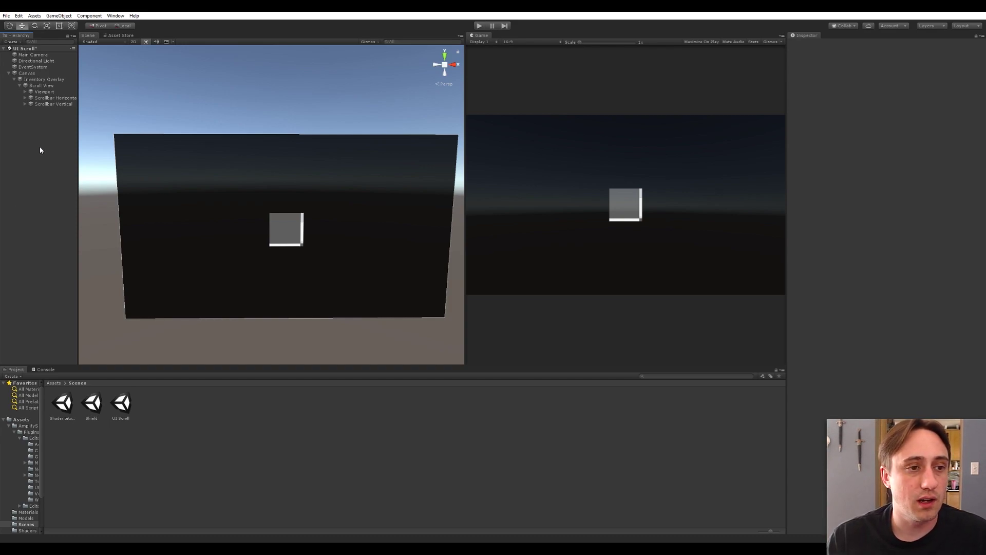
{"action": "left_click", "coordinate": [26, 74]}
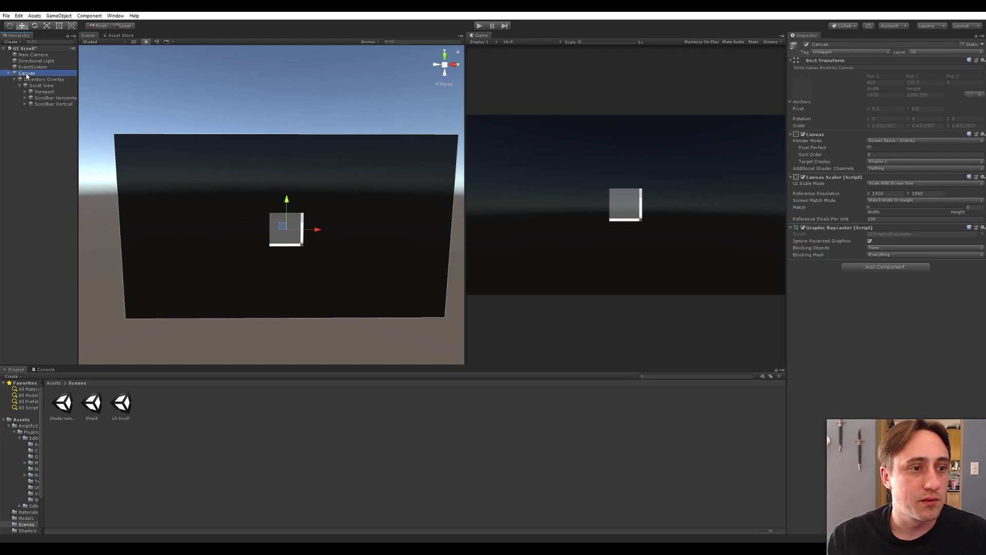
{"action": "left_click", "coordinate": [40, 86]}
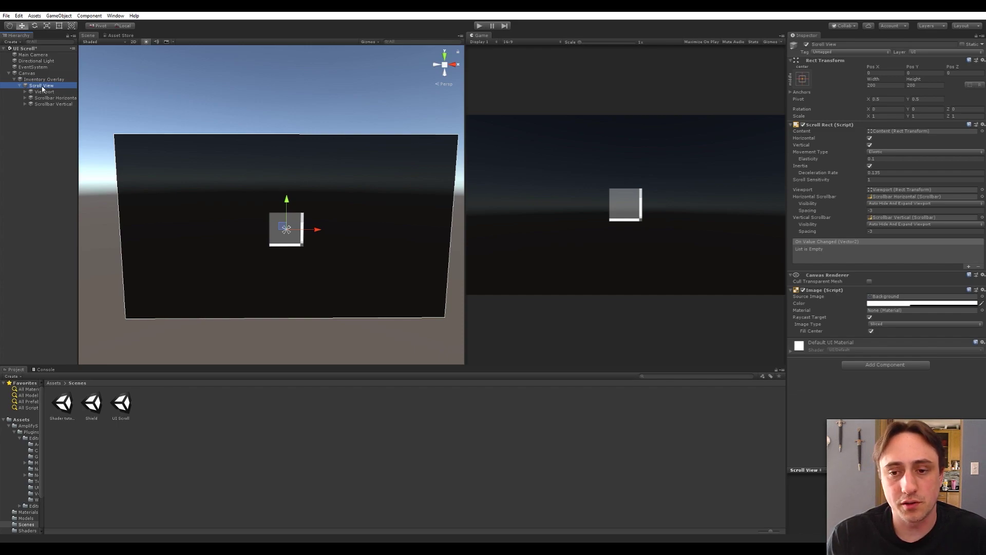
{"action": "left_click", "coordinate": [888, 85]}
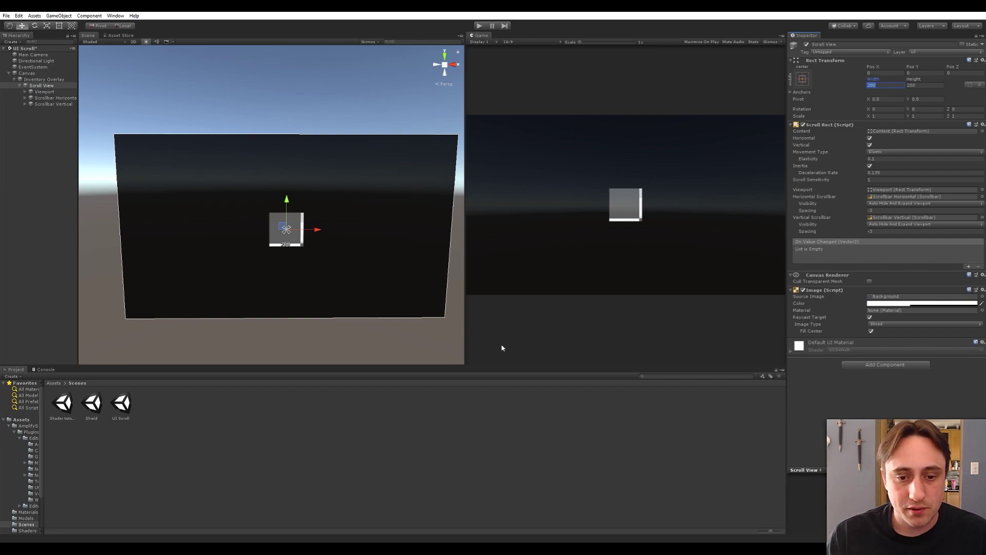
{"action": "left_click_drag", "start_coordinate": [442, 366], "coordinate": [437, 453]}
{"action": "left_click", "coordinate": [886, 85]}
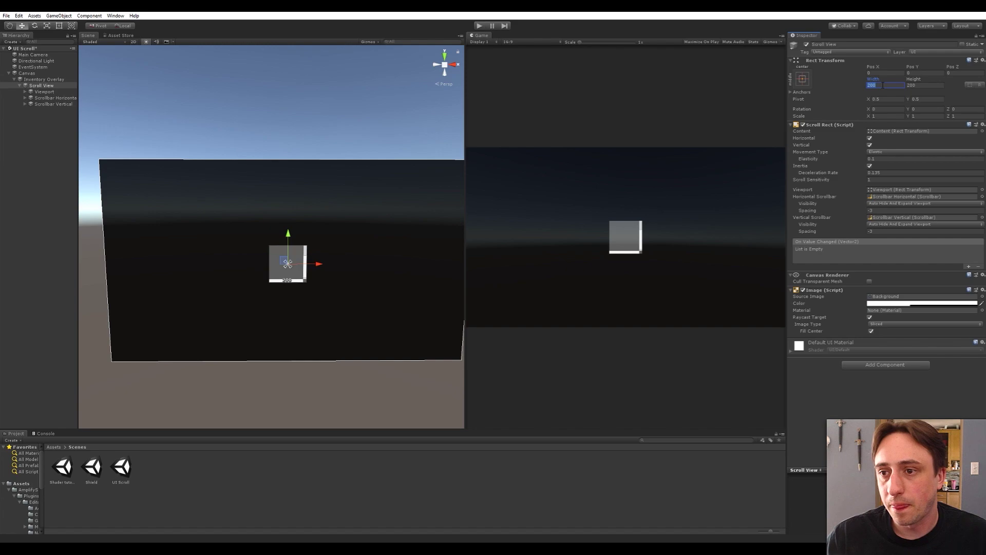
{"action": "type", "text": "800"}
{"action": "key", "text": "Tab"}
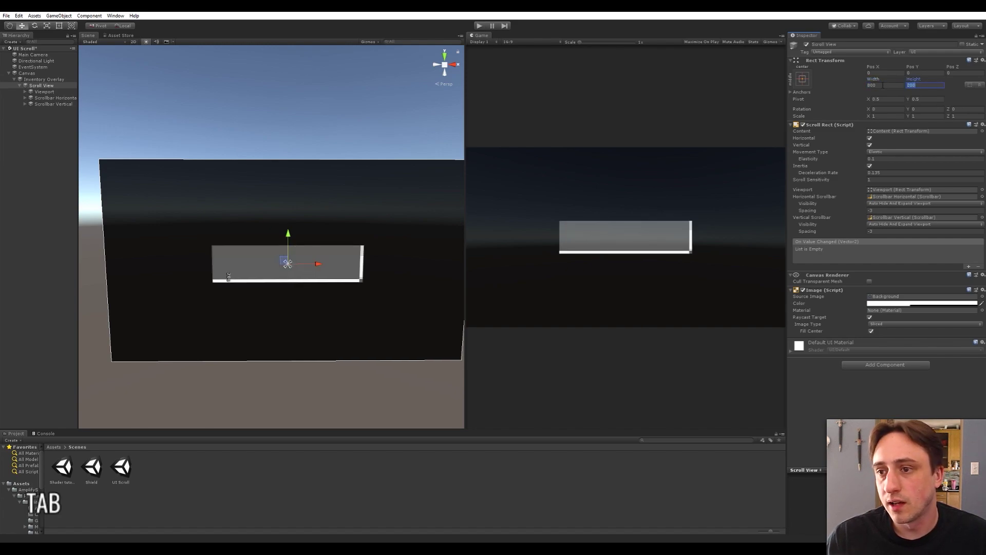
{"action": "type", "text": "600"}
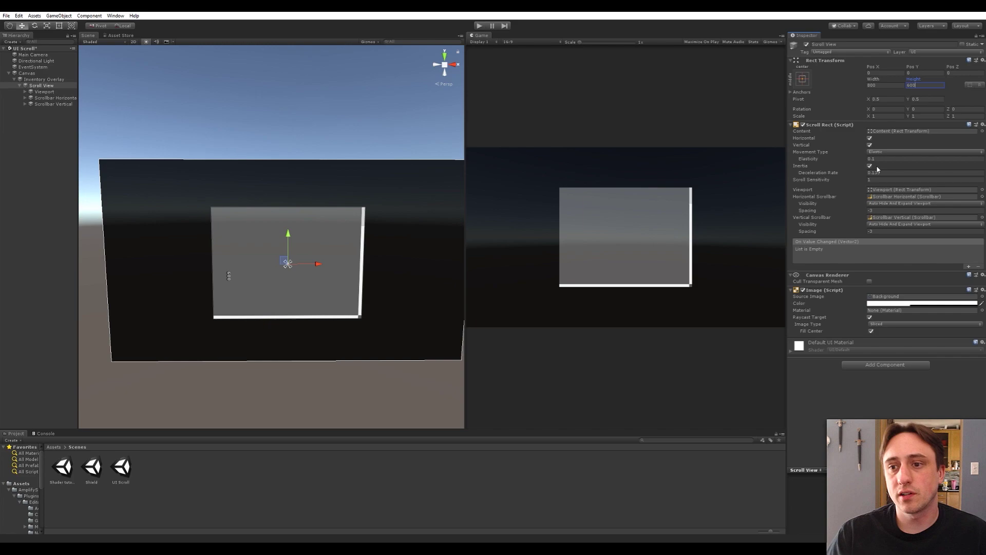
Turn off horizontal scrolling on the Scroll View and delete its horizontal scrollbar object.
{"action": "left_click", "coordinate": [870, 139]}
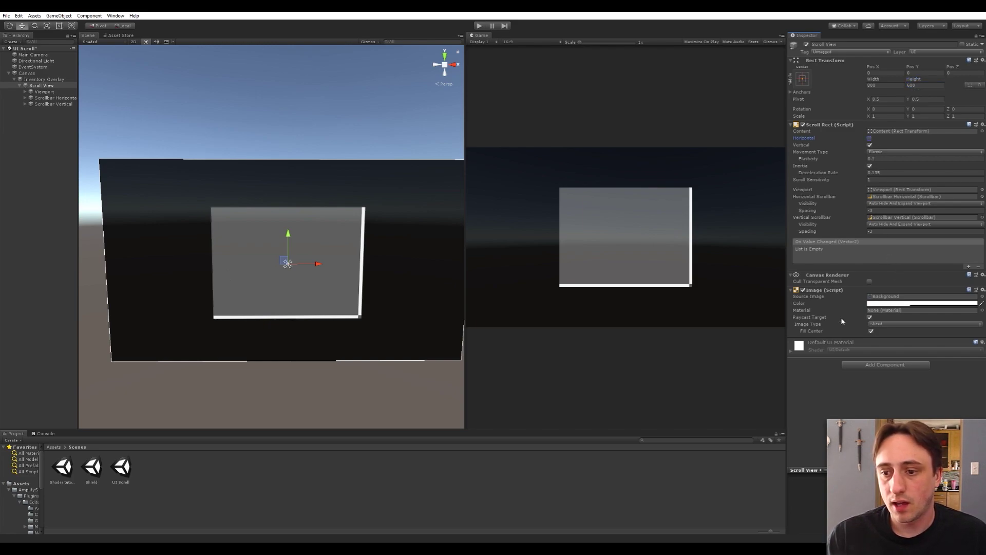
{"action": "left_click", "coordinate": [49, 99]}
{"action": "key", "text": "Delete"}
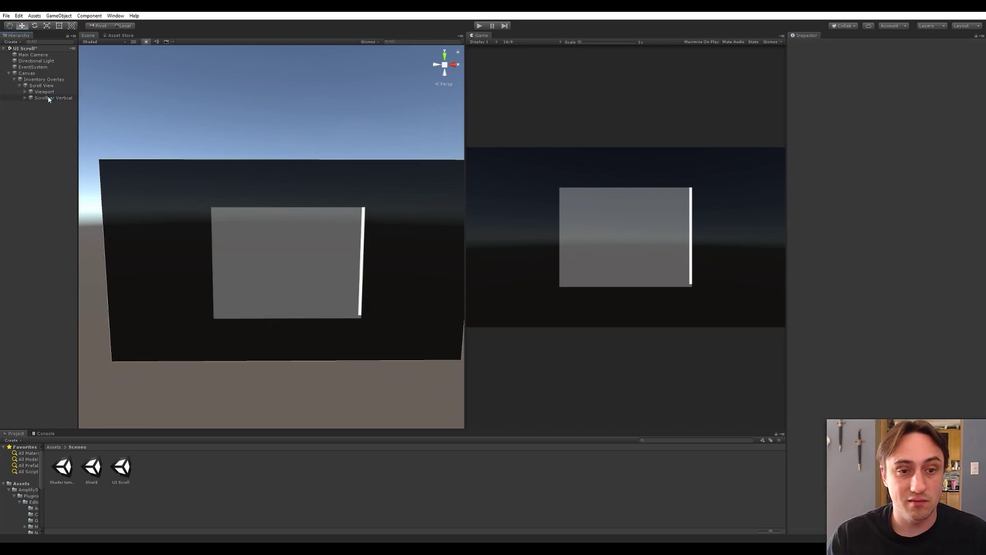
{"action": "left_click", "coordinate": [48, 97]}
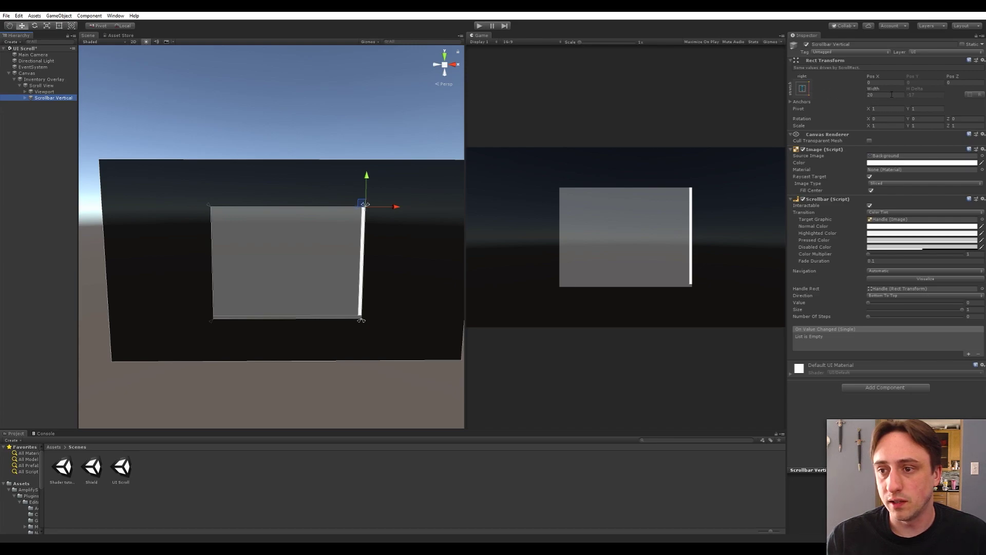
{"action": "left_click", "coordinate": [96, 134]}
{"action": "left_click", "coordinate": [41, 85]}
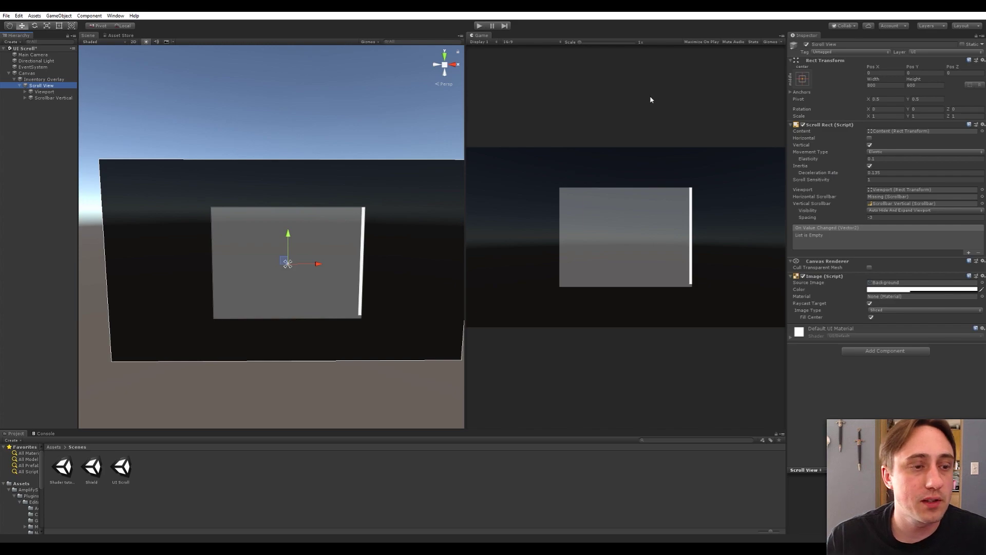
Create an empty child object named Backpack under the Scroll View's Content object.
{"action": "left_click", "coordinate": [38, 120]}
{"action": "left_click", "coordinate": [26, 92]}
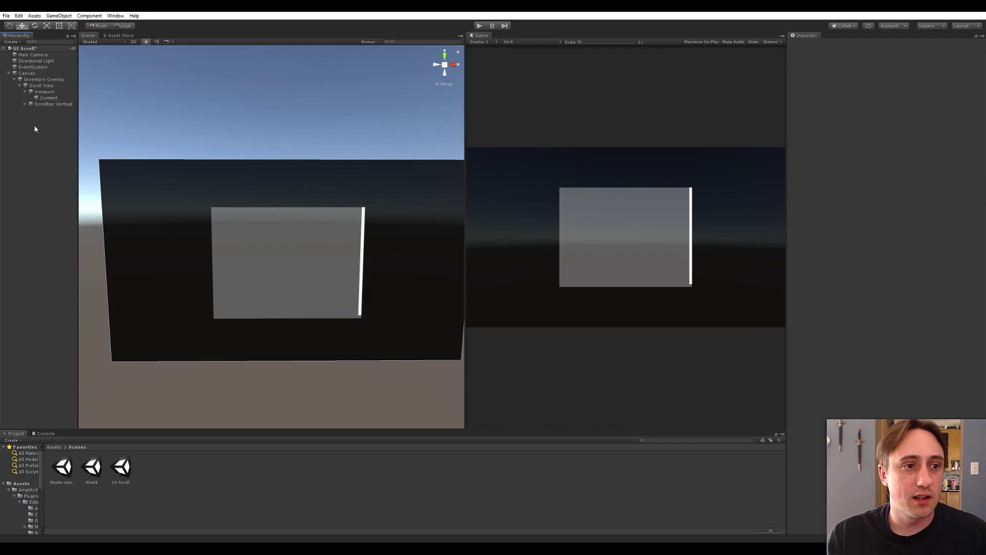
{"action": "left_click", "coordinate": [39, 99]}
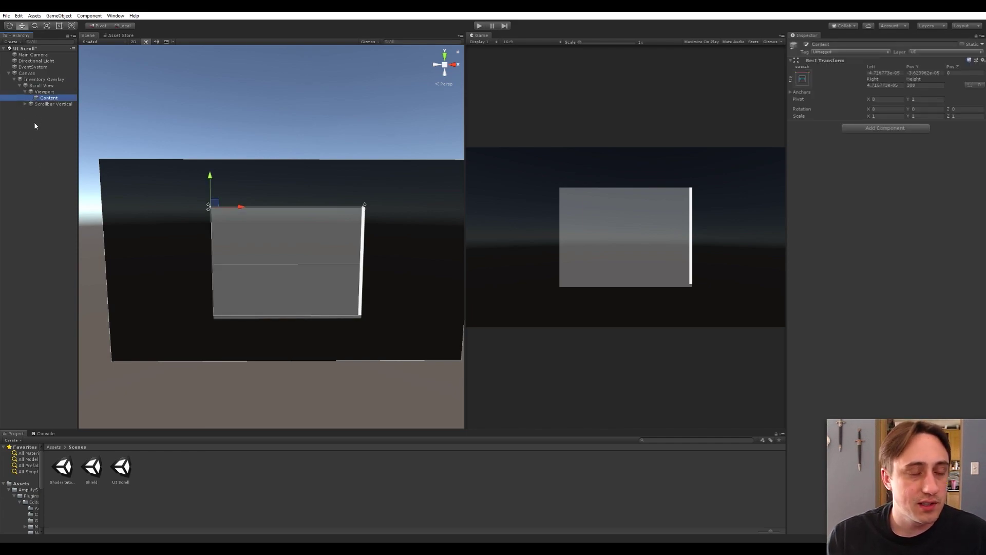
{"action": "right_click", "coordinate": [54, 99]}
{"action": "left_click", "coordinate": [71, 152]}
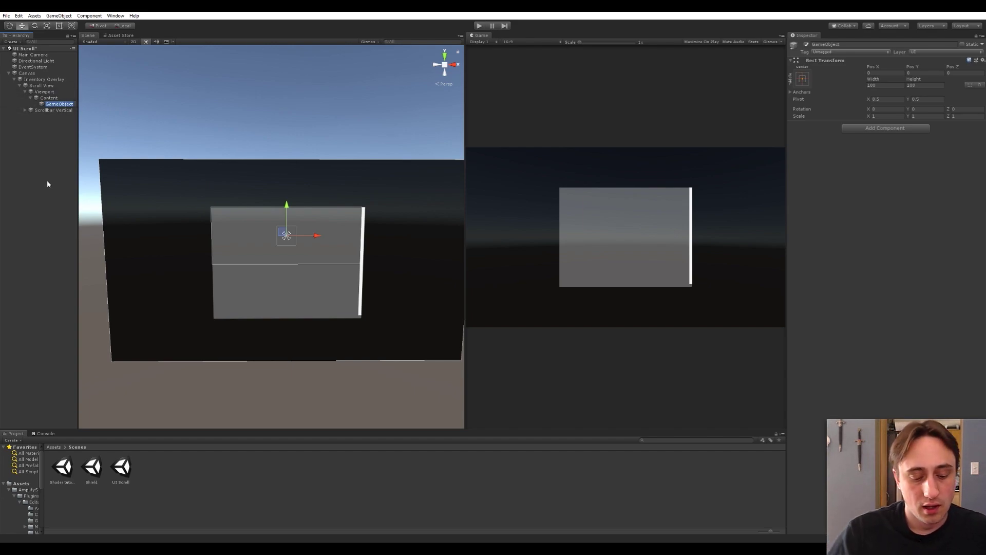
{"action": "type", "text": "Backpack"}
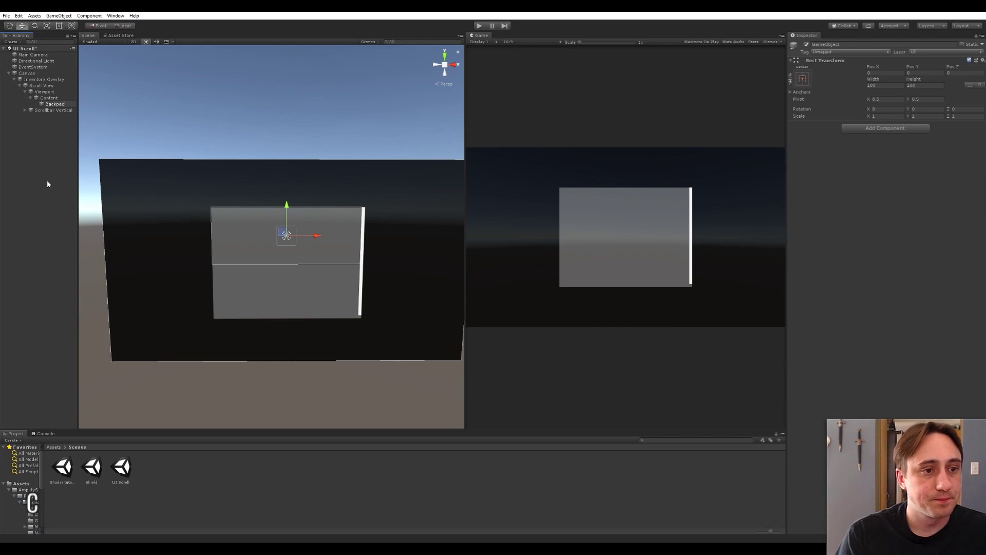
{"action": "key", "text": "Return"}
Duplicate the Backpack section under Content for two more sections, named Home and World.
{"action": "key", "text": "ctrl+d"}
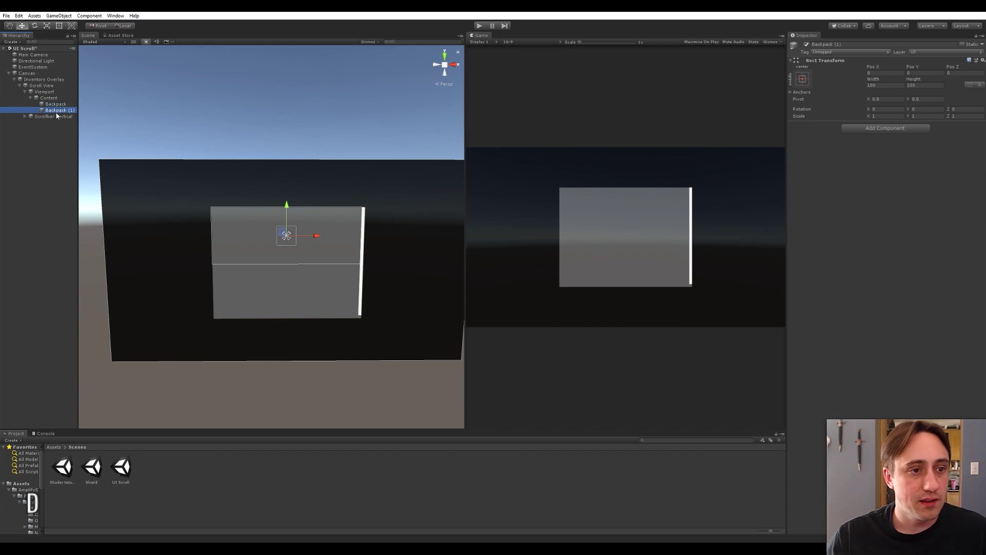
{"action": "type", "text": "Home"}
{"action": "key", "text": "Return"}
{"action": "key", "text": "ctrl+d"}
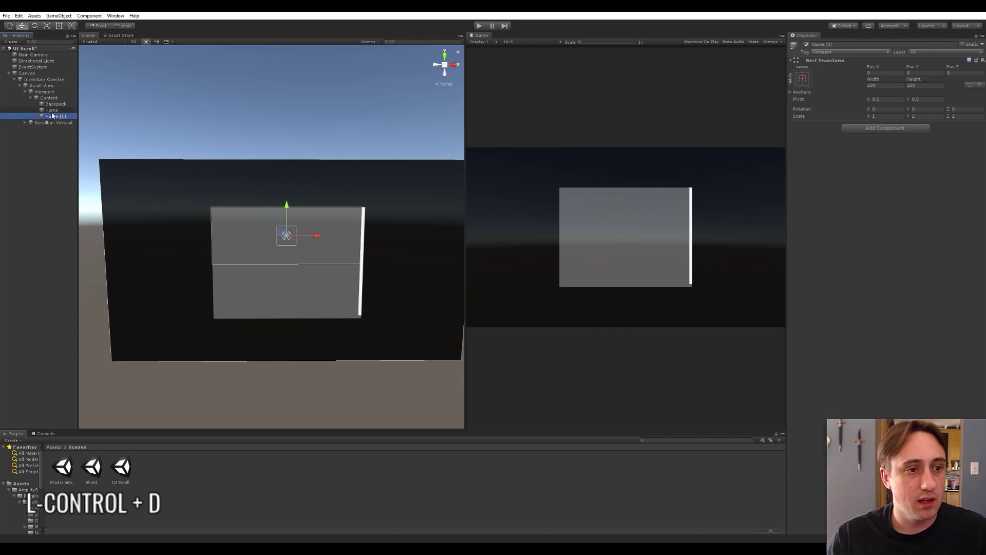
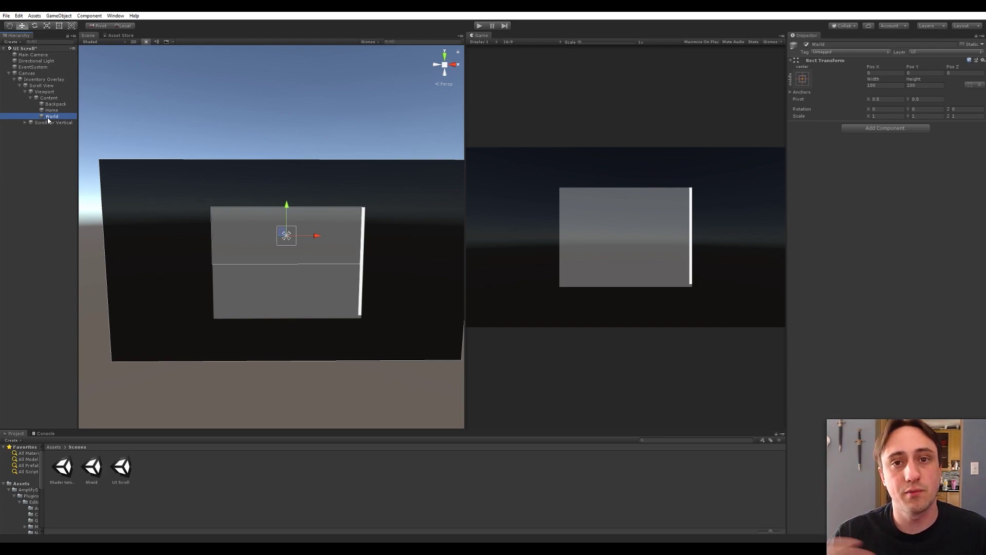
Delete the Home and World objects under Content, keeping only Backpack.
{"action": "left_click", "coordinate": [47, 175]}
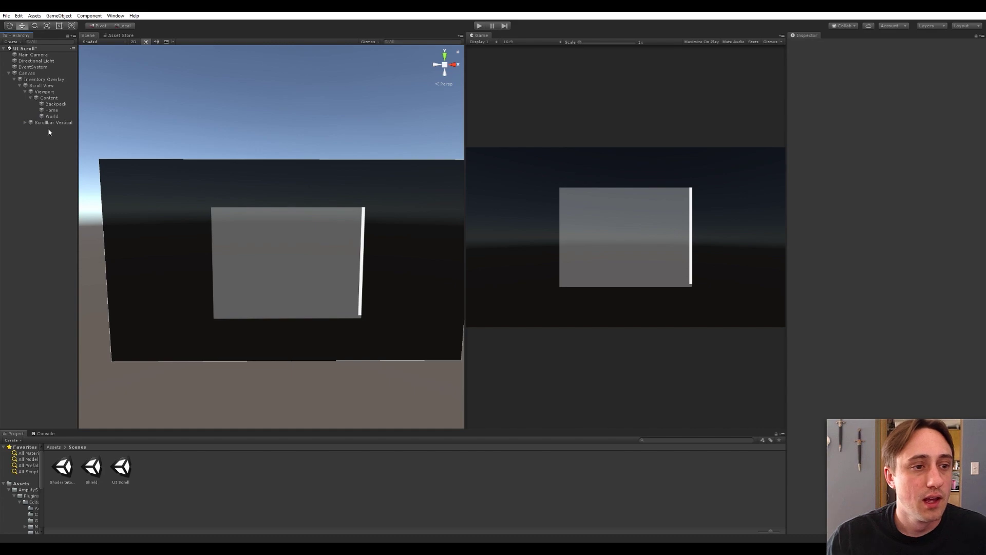
{"action": "left_click", "coordinate": [52, 111]}
{"action": "left_click", "coordinate": [47, 106]}
{"action": "left_click", "coordinate": [50, 111]}
{"action": "left_click", "coordinate": [51, 116], "text": "ctrl"}
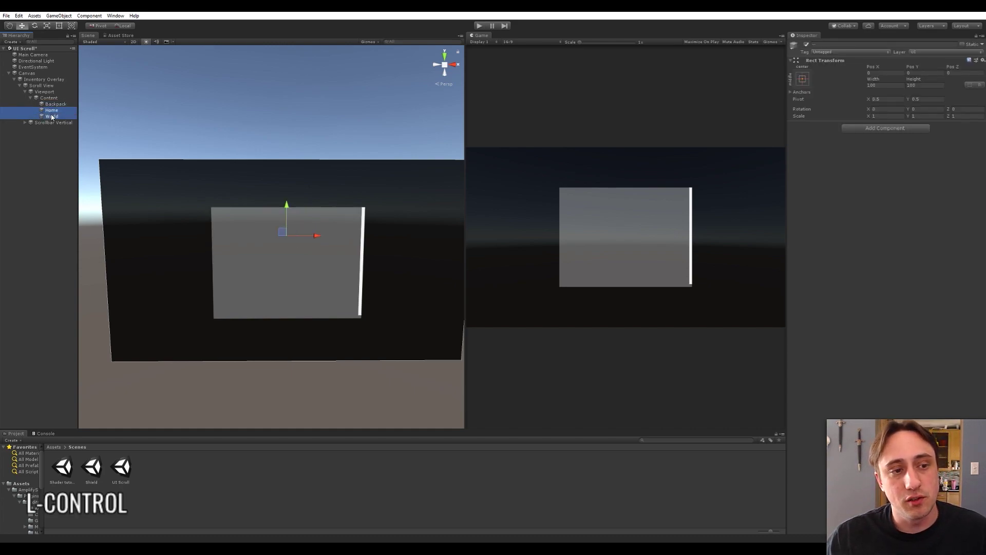
{"action": "key", "text": "Delete"}
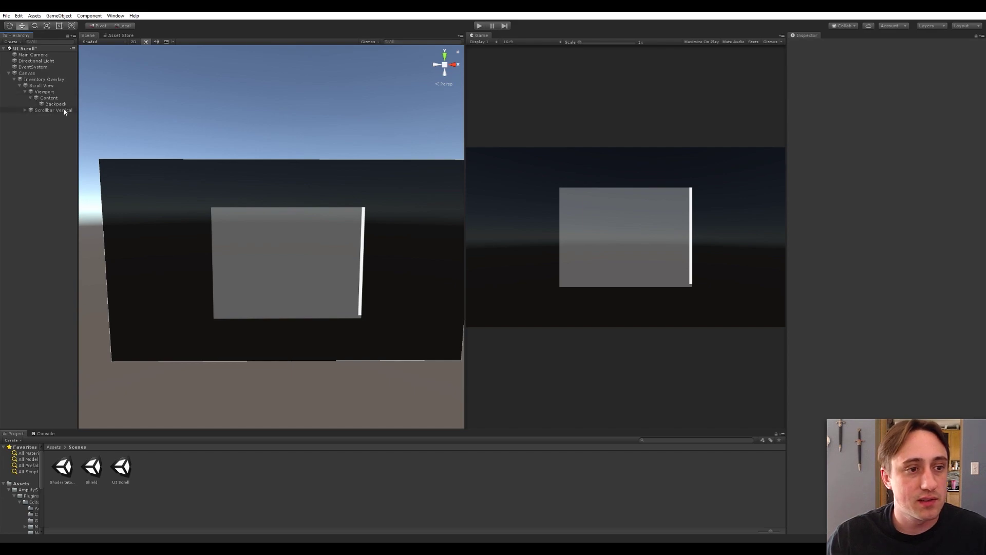
Create an empty child object named Title under Backpack.
{"action": "left_click", "coordinate": [55, 104]}
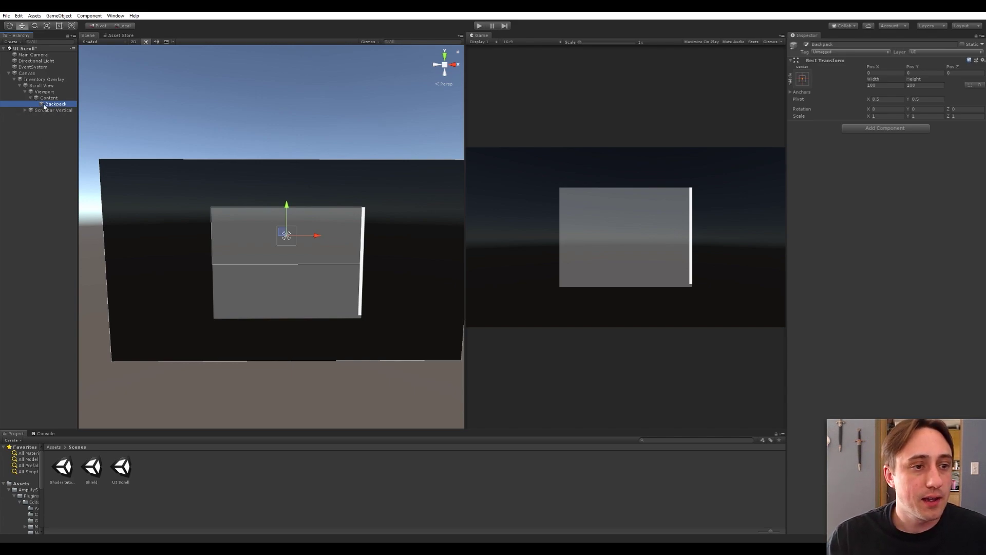
{"action": "right_click", "coordinate": [44, 104]}
{"action": "left_click", "coordinate": [62, 161]}
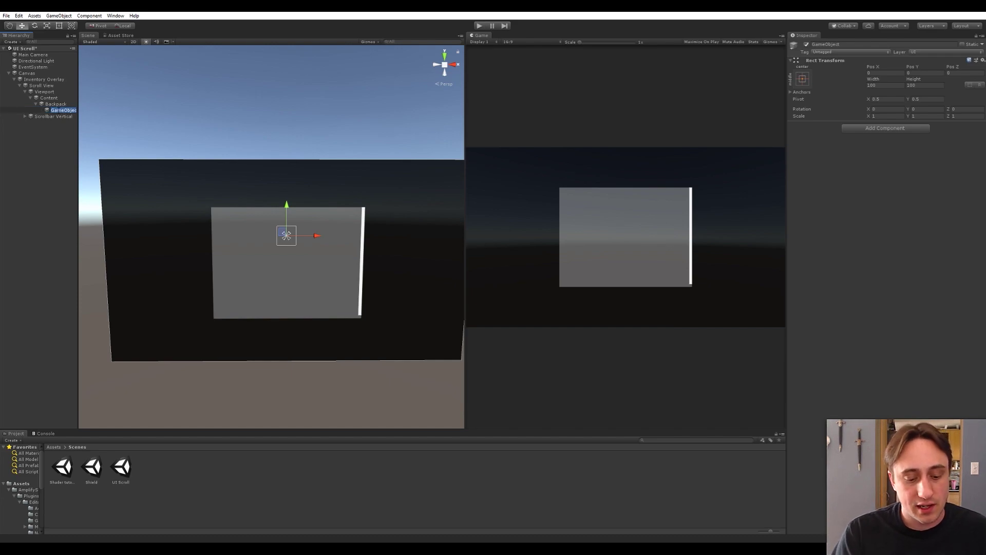
{"action": "type", "text": "Title"}
{"action": "key", "text": "Return"}
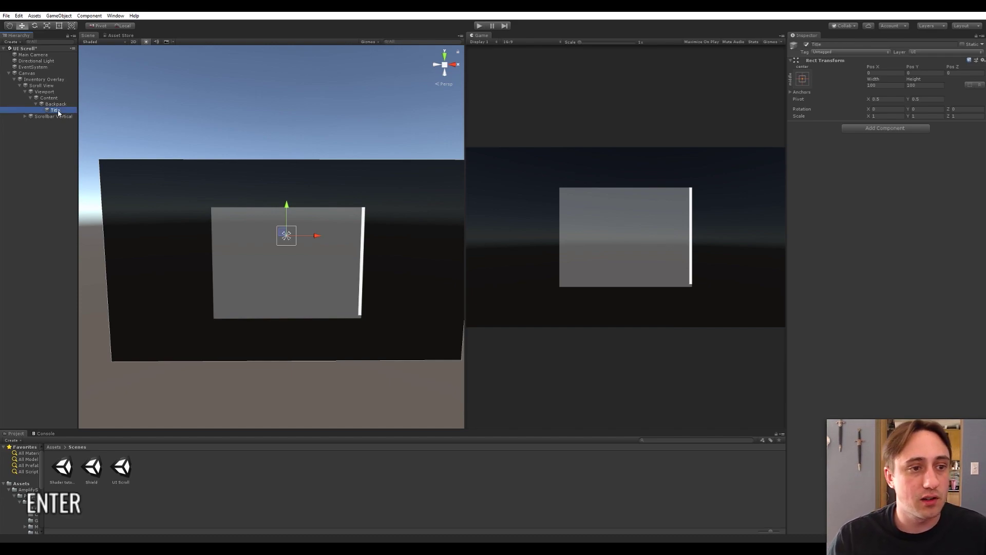
Add a Text component to the Title object.
{"action": "left_click", "coordinate": [848, 127]}
{"action": "type", "text": "text"}
{"action": "left_click", "coordinate": [848, 158]}
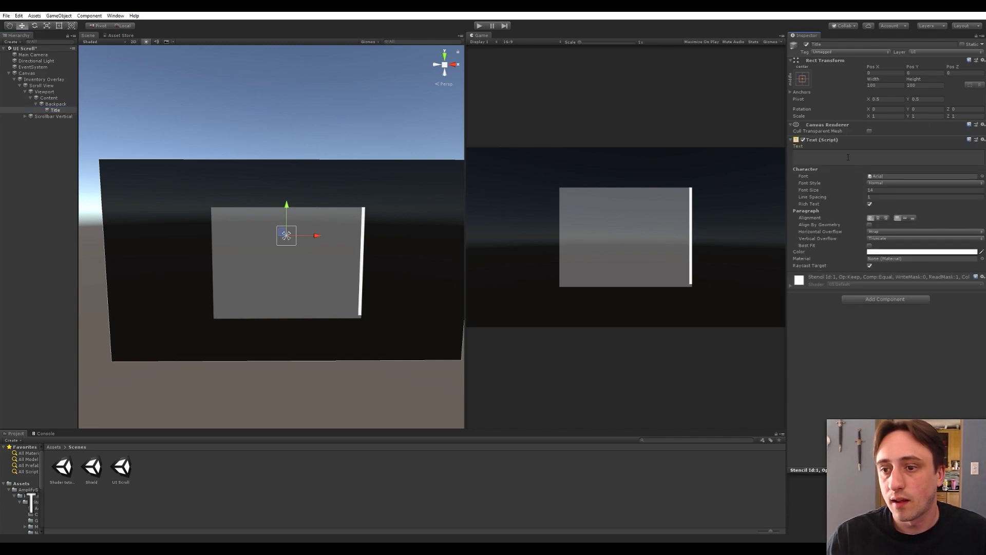
Set the Title object's displayed text to "Backpack".
{"action": "left_click", "coordinate": [848, 158]}
{"action": "type", "text": "Backpack"}
{"action": "key", "text": "Return"}
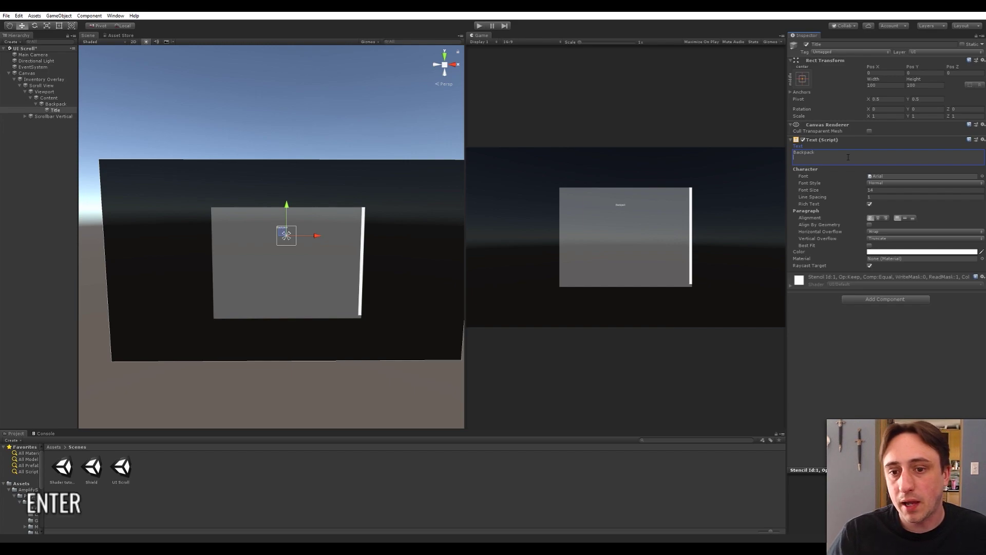
{"action": "key", "text": "BackSpace"}
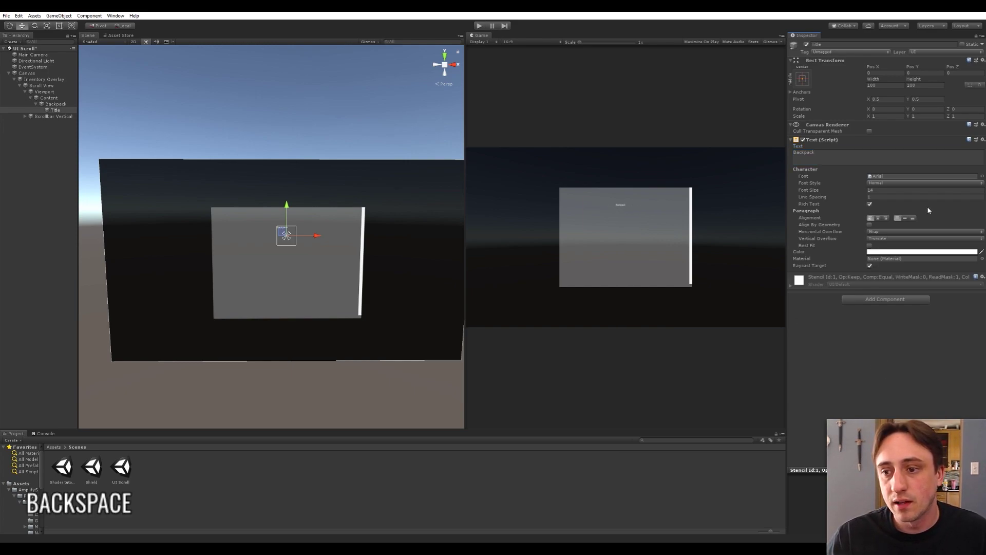
Create an empty child object named Item Grid under Backpack.
{"action": "left_click", "coordinate": [54, 132]}
{"action": "left_click", "coordinate": [49, 98]}
{"action": "left_click", "coordinate": [54, 110]}
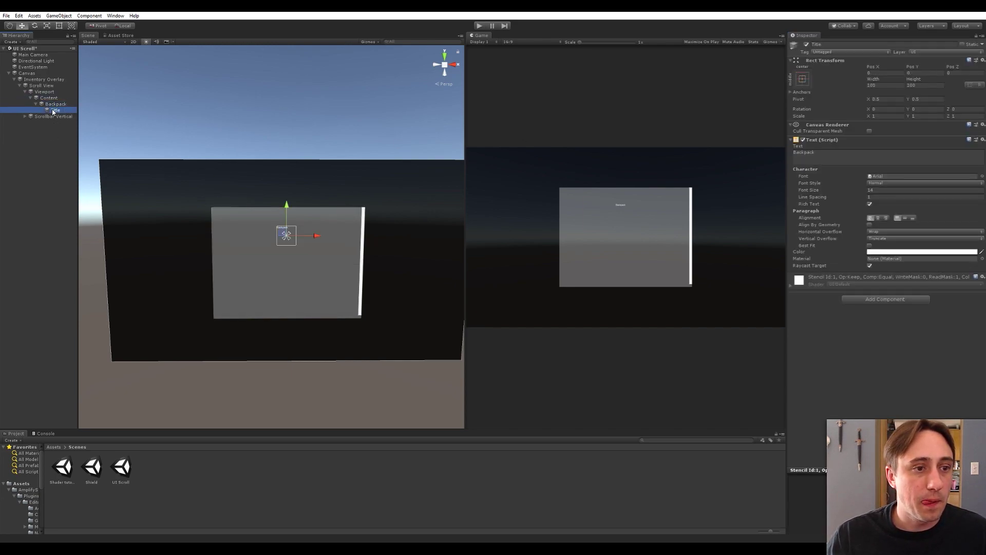
{"action": "left_click", "coordinate": [54, 104]}
{"action": "right_click", "coordinate": [54, 104]}
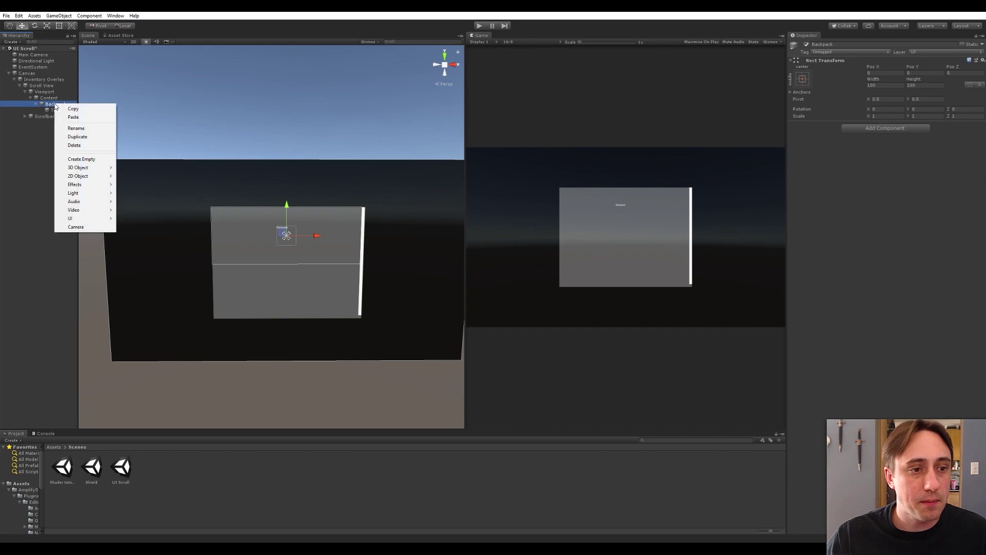
{"action": "left_click", "coordinate": [80, 159]}
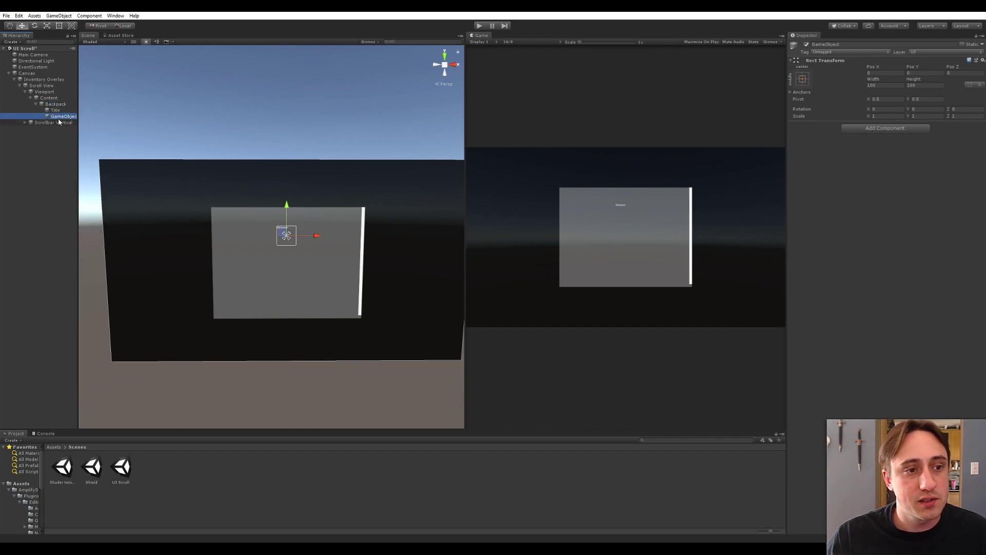
{"action": "type", "text": "Item Grid"}
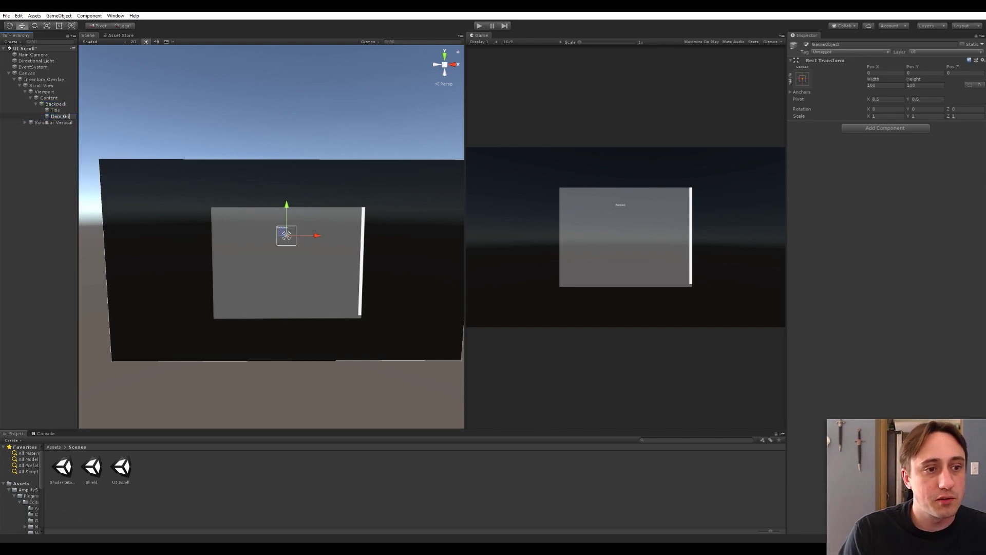
{"action": "key", "text": "Return"}
{"action": "left_click", "coordinate": [870, 133]}
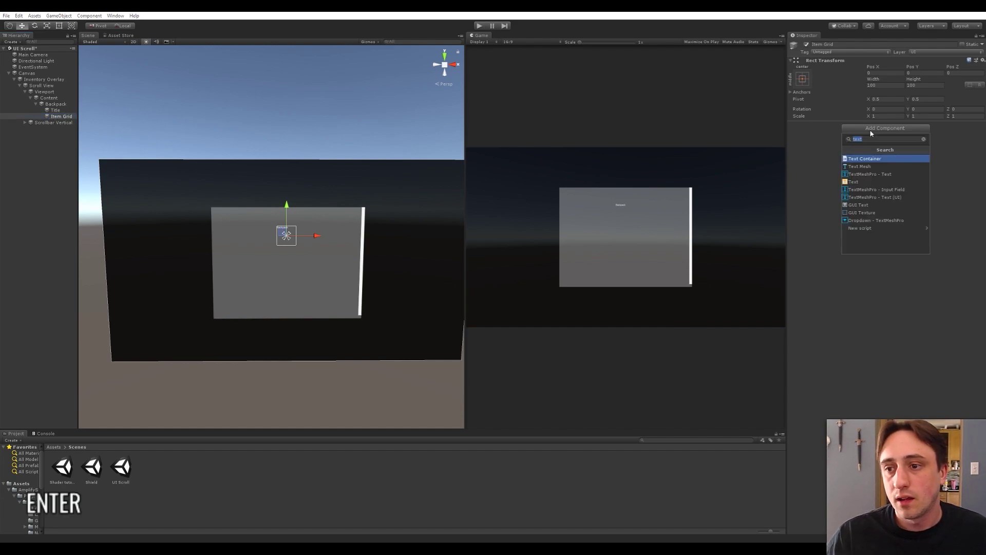
{"action": "left_click", "coordinate": [831, 143]}
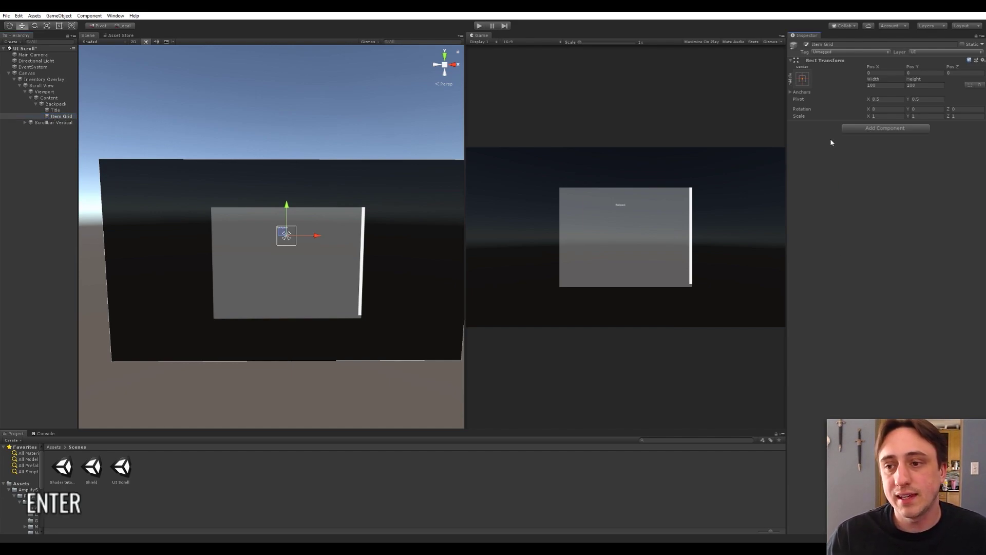
{"action": "left_click", "coordinate": [54, 186]}
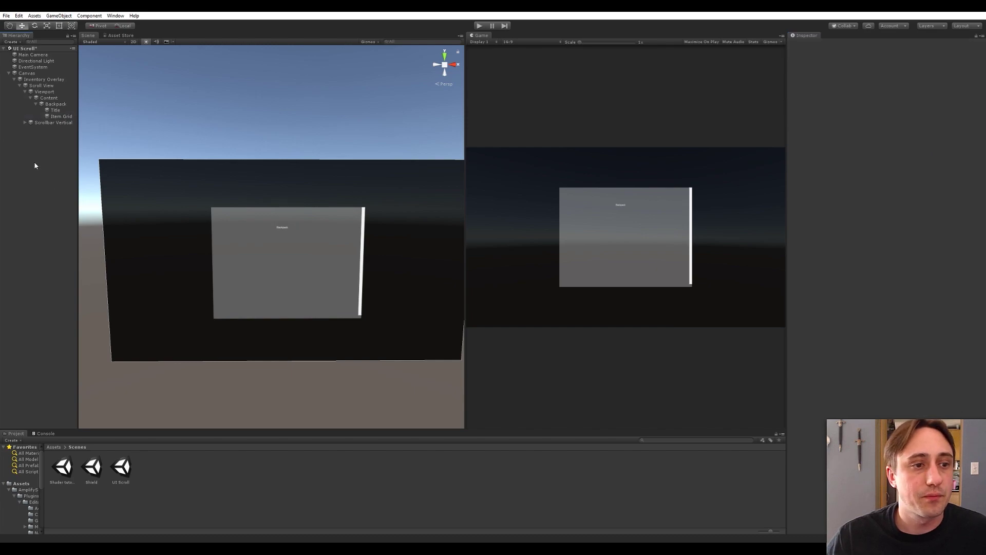
Create an empty child object named Item under Item Grid.
{"action": "left_click", "coordinate": [58, 118]}
{"action": "right_click", "coordinate": [58, 117]}
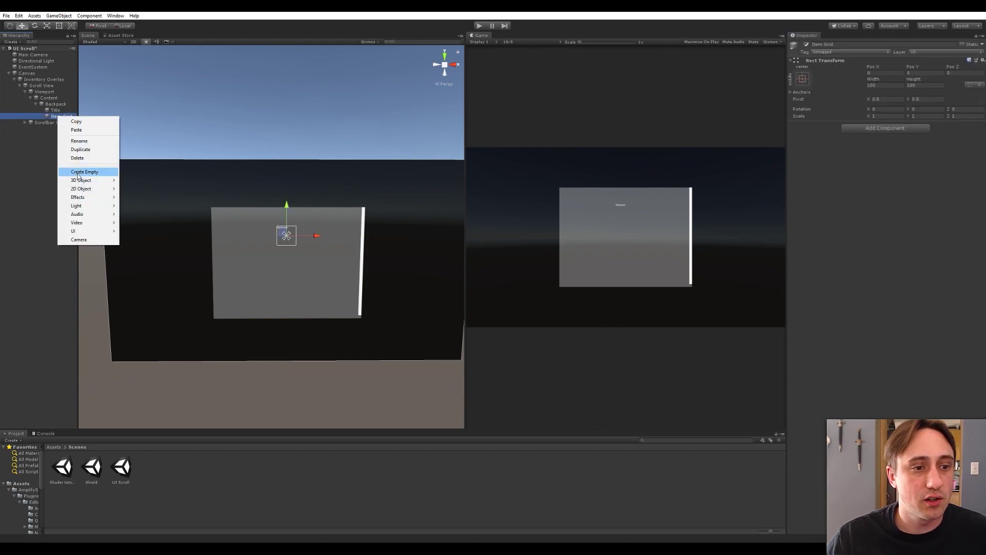
{"action": "left_click", "coordinate": [78, 172]}
{"action": "type", "text": "Item"}
{"action": "key", "text": "Return"}
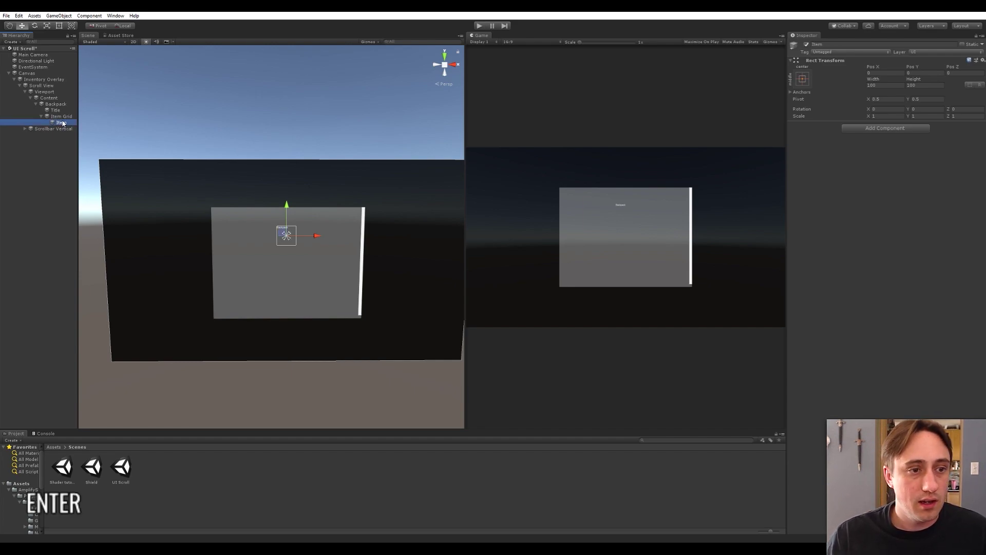
{"action": "left_click", "coordinate": [884, 129]}
{"action": "type", "text": "image"}
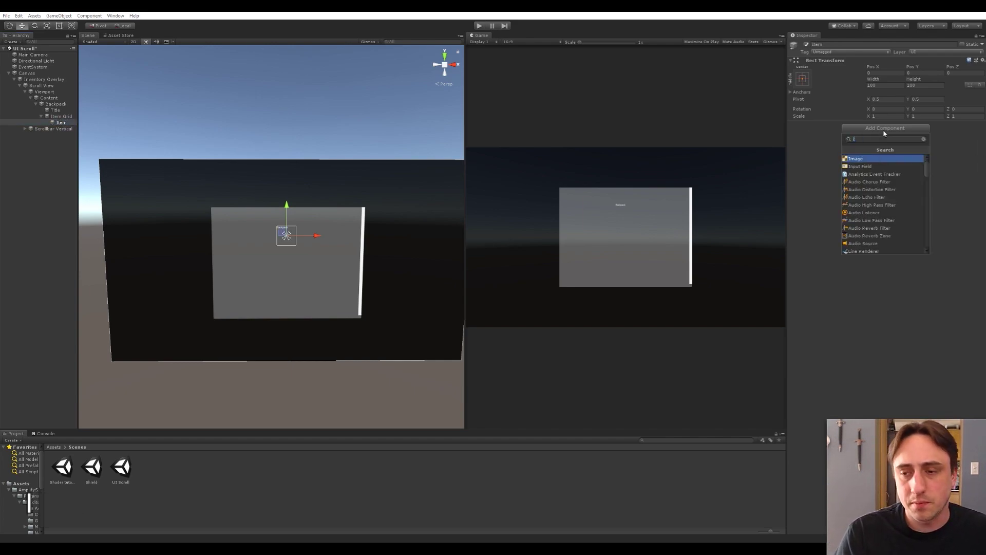
{"action": "key", "text": "Return"}
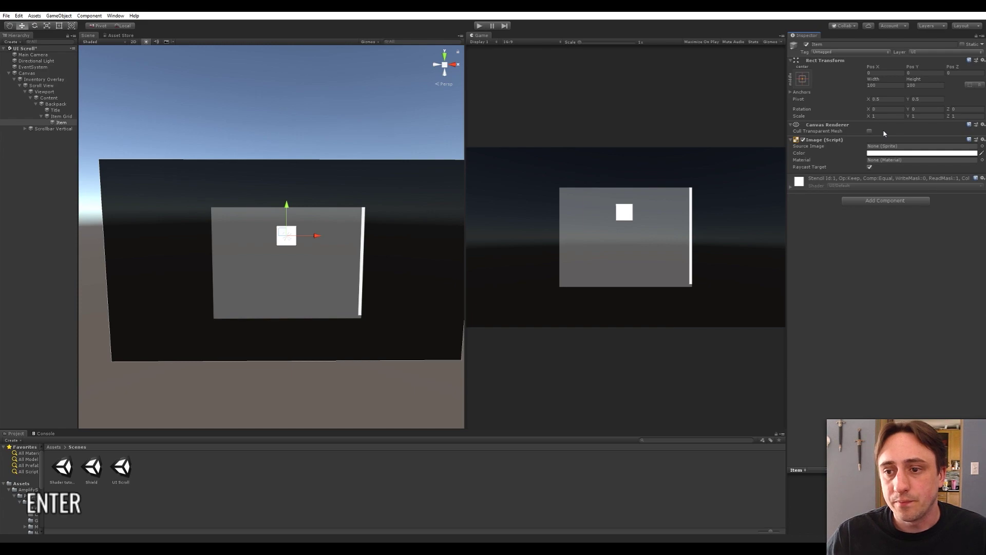
{"action": "left_click", "coordinate": [983, 139]}
{"action": "left_click", "coordinate": [927, 160]}
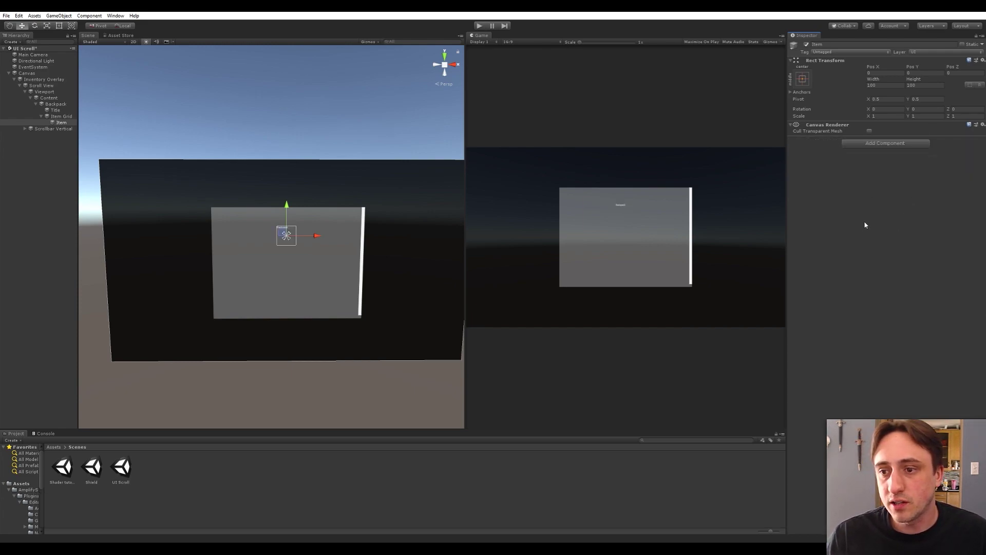
Add a Button component and an Image component to the Item object.
{"action": "left_click", "coordinate": [876, 147]}
{"action": "type", "text": "butt"}
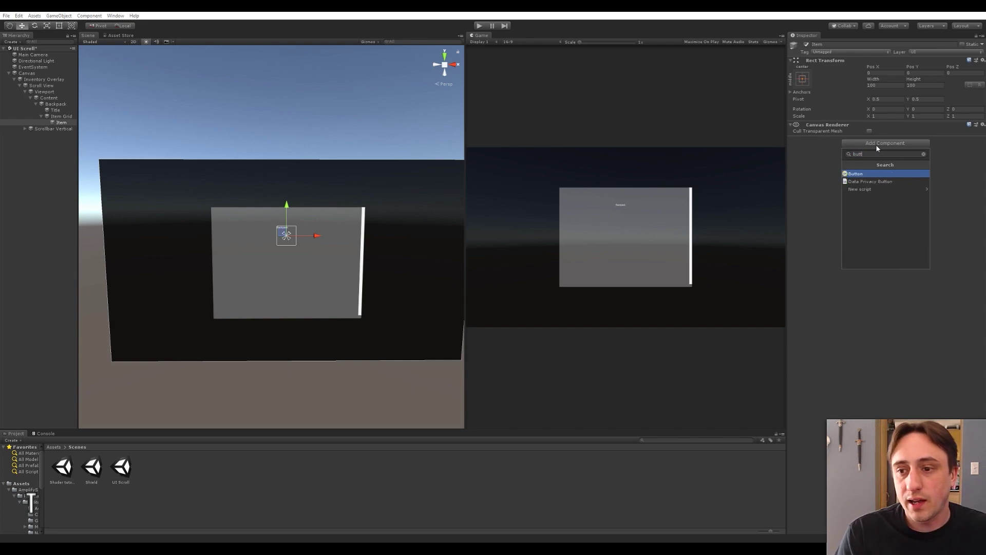
{"action": "key", "text": "Return"}
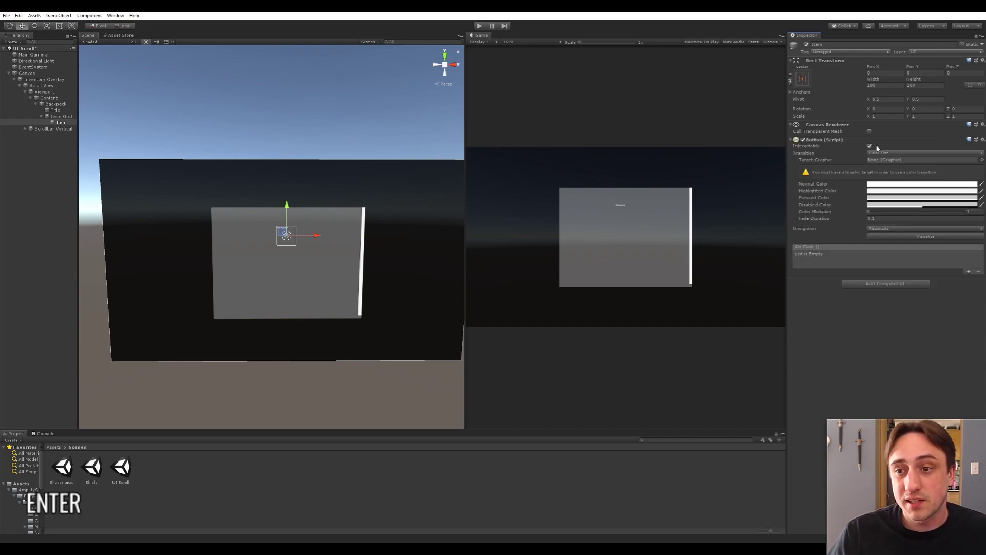
{"action": "left_click", "coordinate": [866, 285]}
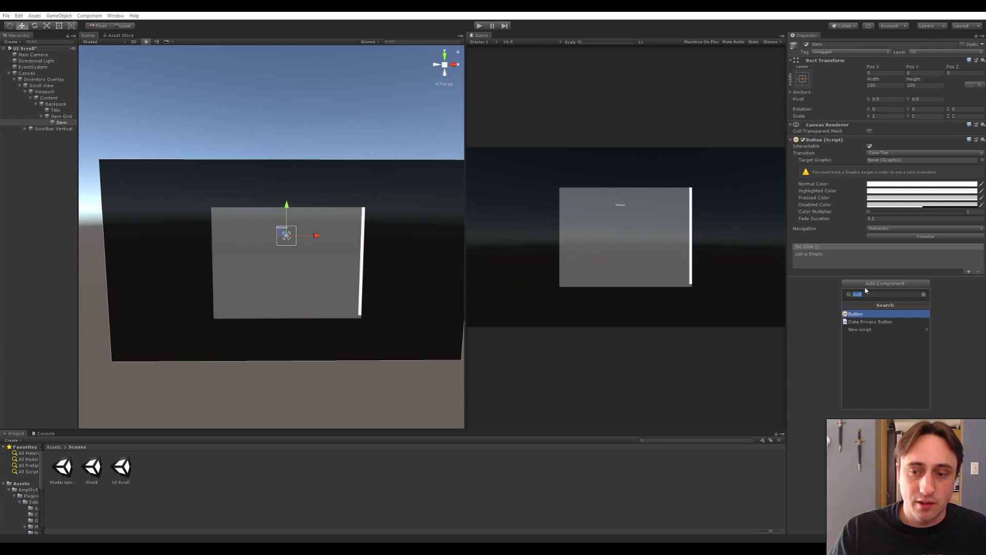
{"action": "type", "text": "image"}
{"action": "key", "text": "Return"}
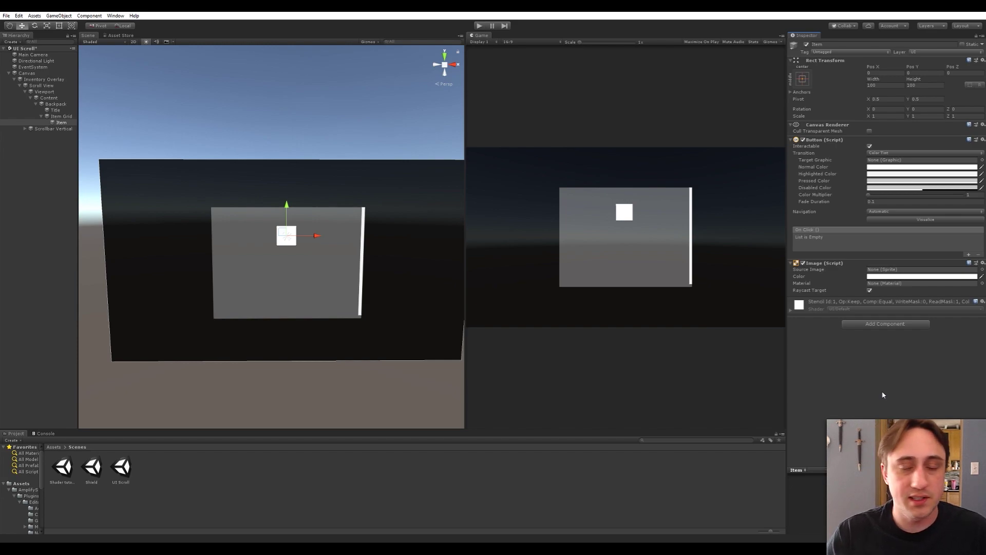
Duplicate the Item object fifteen times within Item Grid.
{"action": "left_click", "coordinate": [58, 123]}
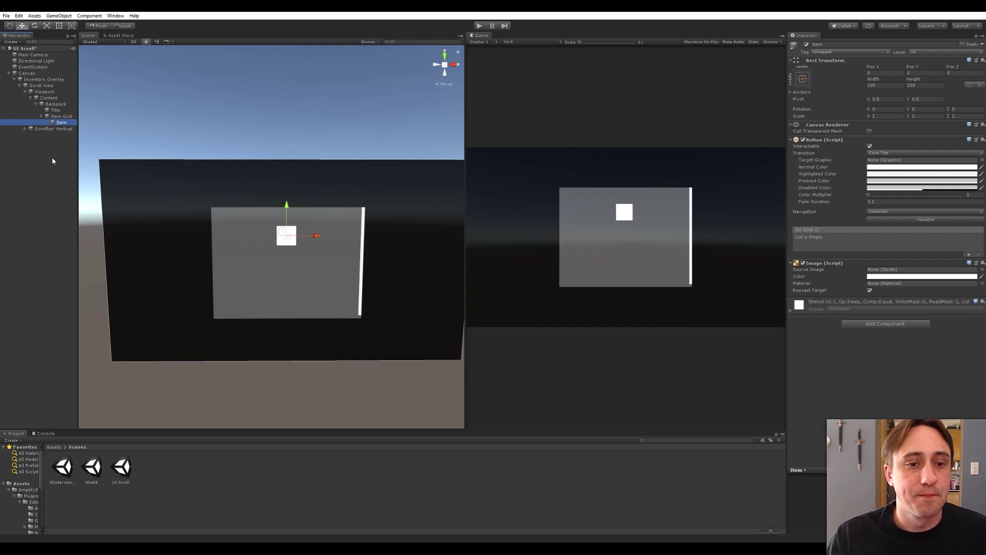
{"action": "key", "text": "ctrl+d"}
{"action": "key", "text": "ctrl+d"}
{"action": "key", "text": "ctrl+d"}
{"action": "key", "text": "ctrl+d"}
{"action": "key", "text": "ctrl+d"}
{"action": "key", "text": "ctrl+d"}
{"action": "key", "text": "ctrl+d"}
{"action": "key", "text": "ctrl+d"}
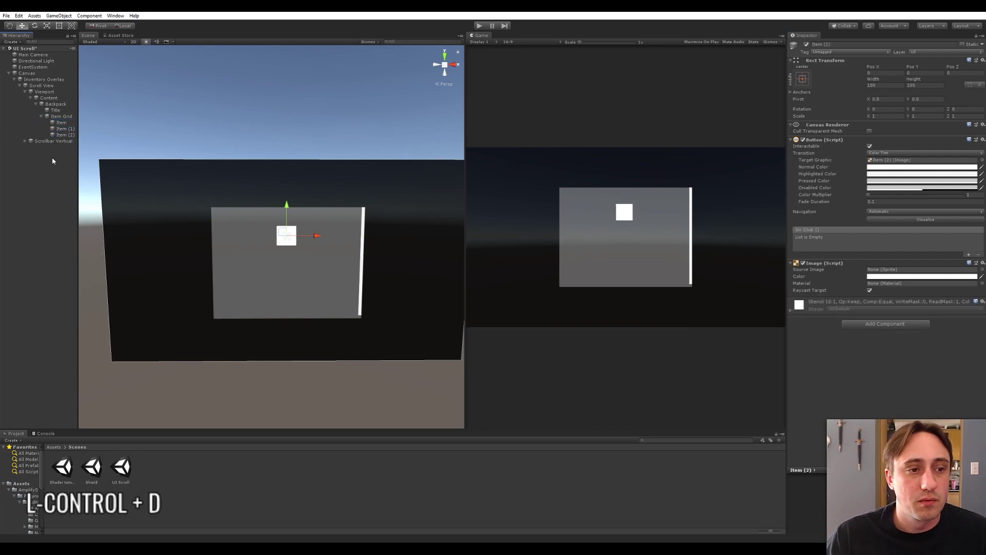
{"action": "key", "text": "ctrl+d"}
{"action": "key", "text": "ctrl+d"}
{"action": "key", "text": "ctrl+d"}
{"action": "key", "text": "ctrl+d"}
{"action": "key", "text": "ctrl+d"}
{"action": "key", "text": "ctrl+d"}
{"action": "key", "text": "ctrl+d"}
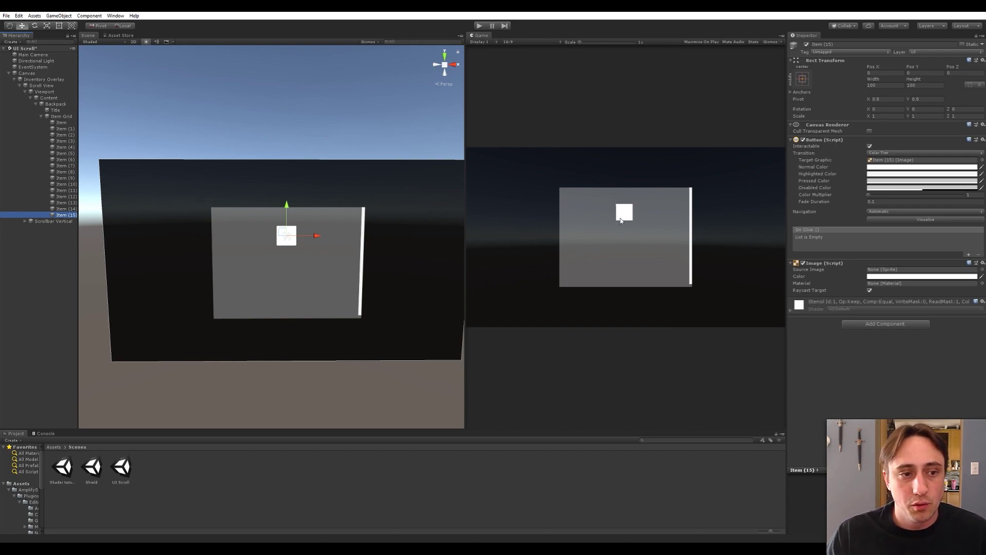
{"action": "left_click", "coordinate": [42, 285]}
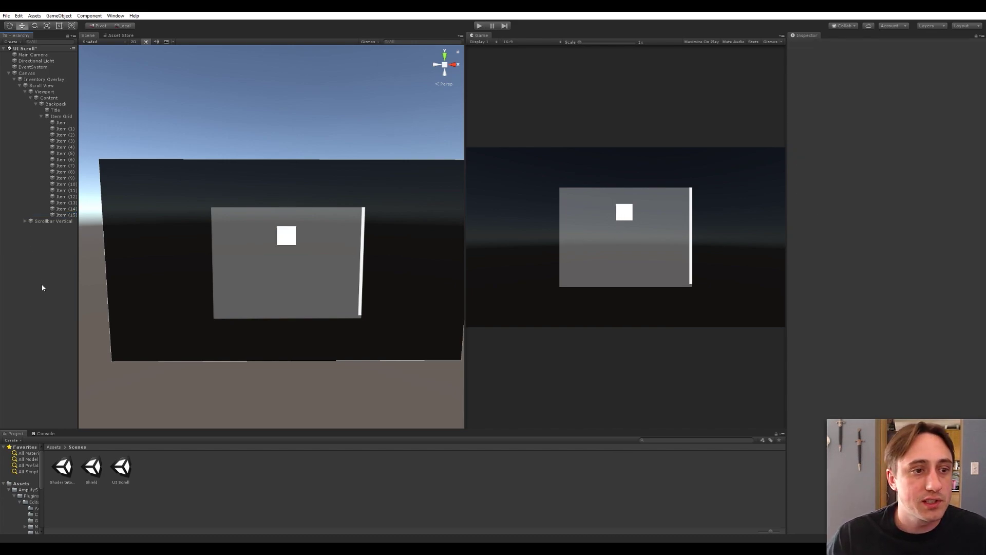
Add a Grid Layout Group component to Item Grid.
{"action": "left_click", "coordinate": [61, 118]}
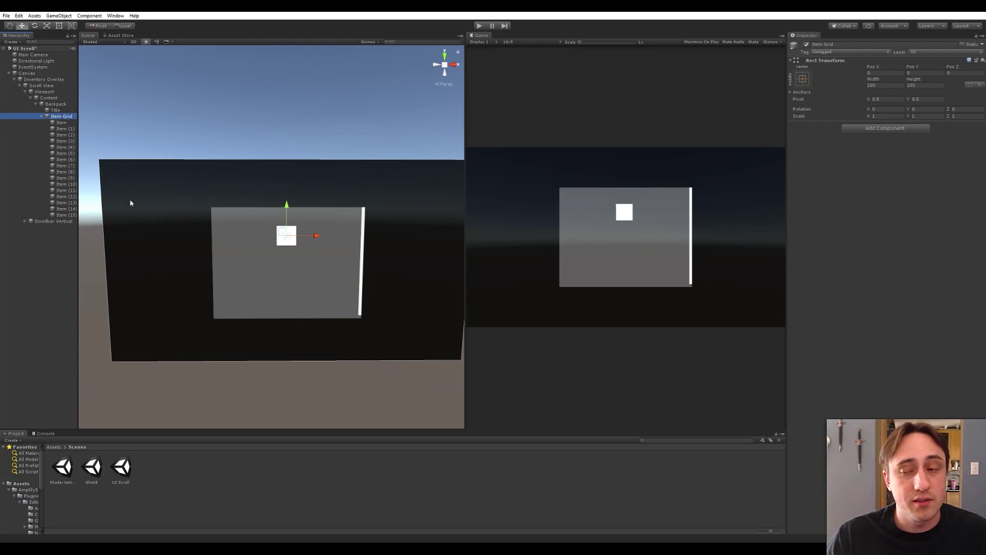
{"action": "left_click", "coordinate": [892, 129]}
{"action": "type", "text": "grid"}
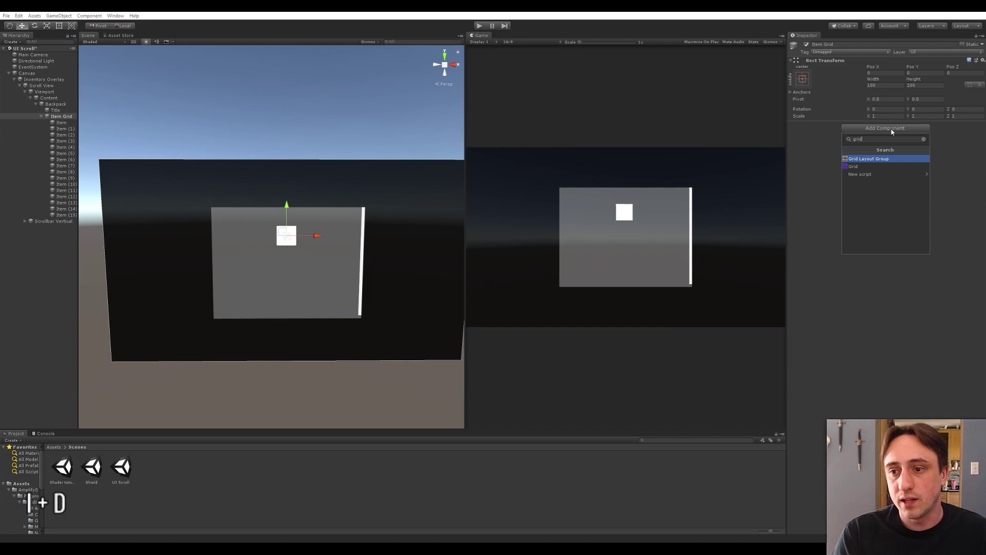
{"action": "key", "text": "Return"}
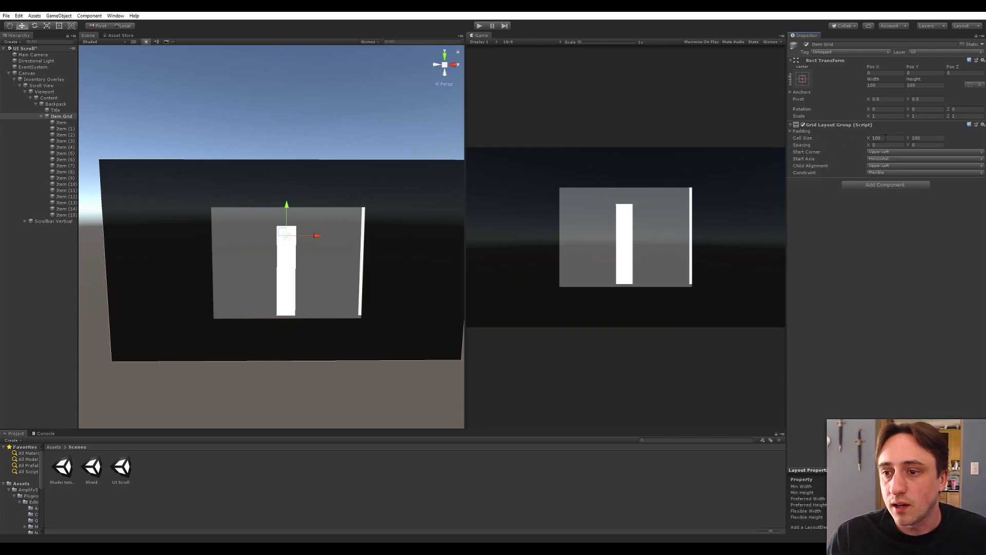
Set the Item Grid layout's cell spacing to 4 in both X and Y.
{"action": "left_click", "coordinate": [886, 137]}
{"action": "left_click", "coordinate": [892, 137]}
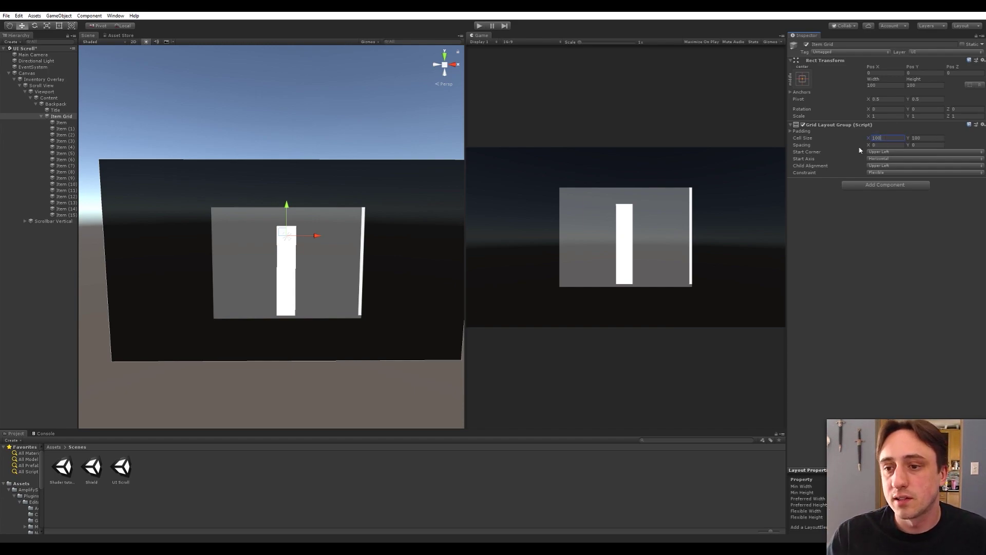
{"action": "left_click", "coordinate": [880, 144]}
{"action": "type", "text": "4"}
{"action": "key", "text": "Tab"}
{"action": "type", "text": "4"}
{"action": "key", "text": "Return"}
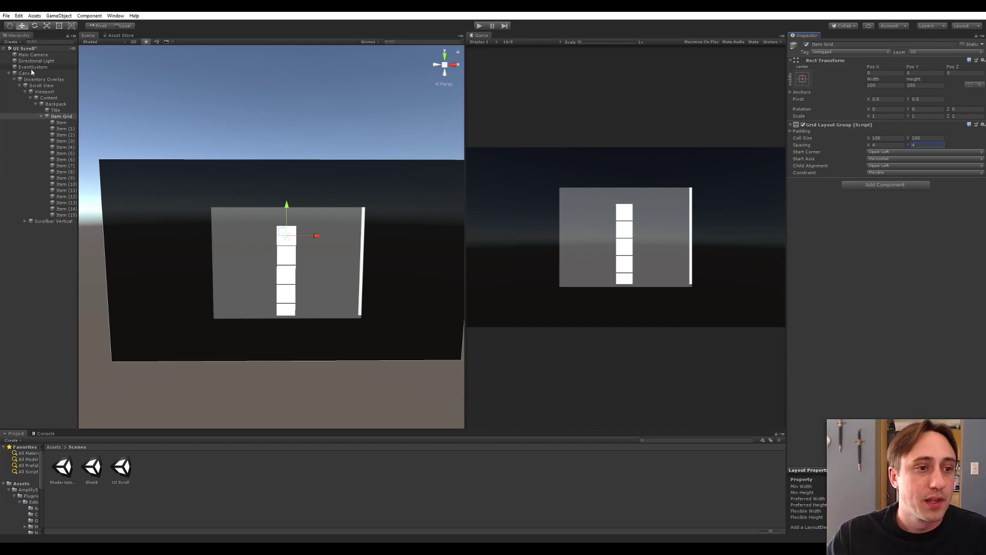
Collapse the Backpack hierarchy and add a Vertical Layout Group component to the Content object.
{"action": "left_click", "coordinate": [51, 104]}
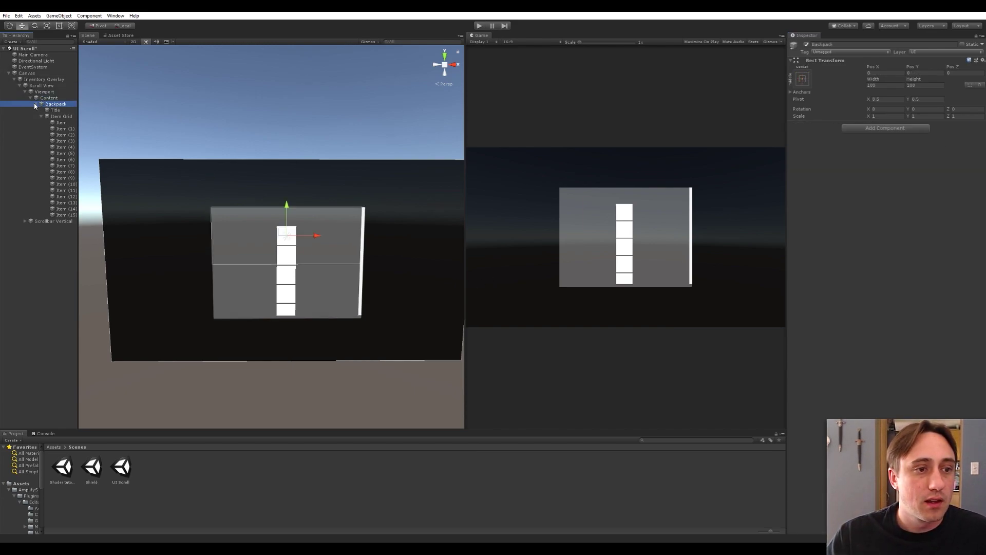
{"action": "left_click", "coordinate": [35, 104]}
{"action": "left_click", "coordinate": [53, 167]}
{"action": "left_click", "coordinate": [47, 98]}
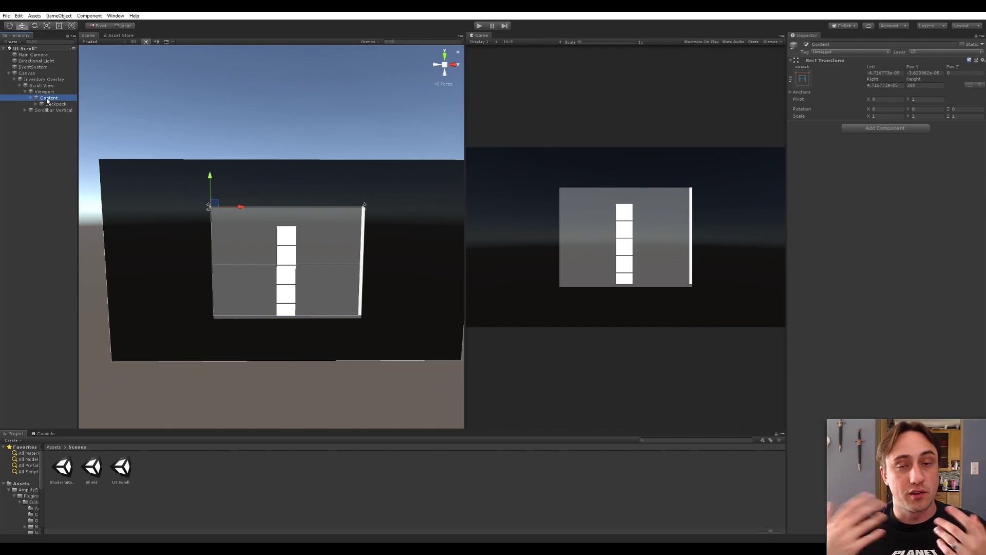
{"action": "left_click", "coordinate": [864, 127]}
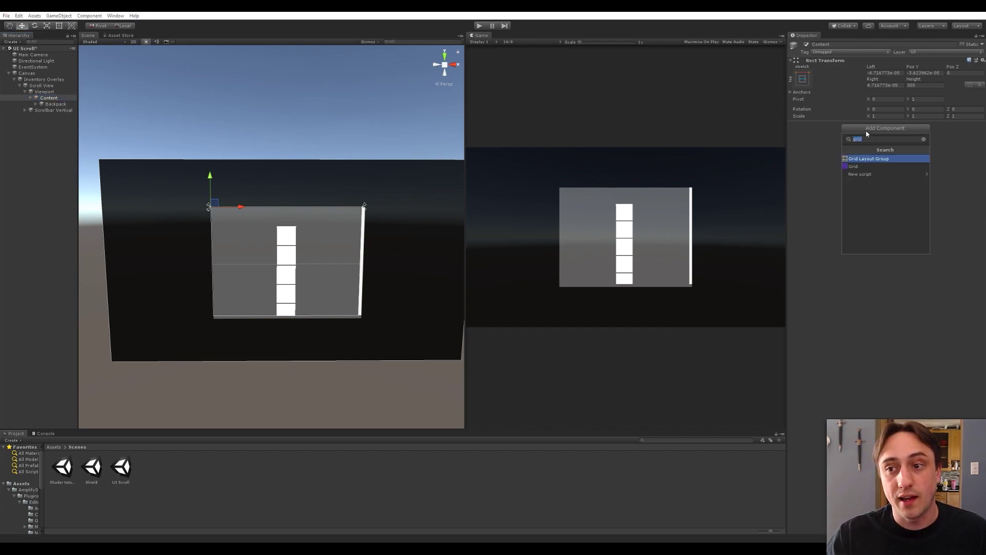
{"action": "type", "text": "vertic"}
{"action": "key", "text": "Return"}
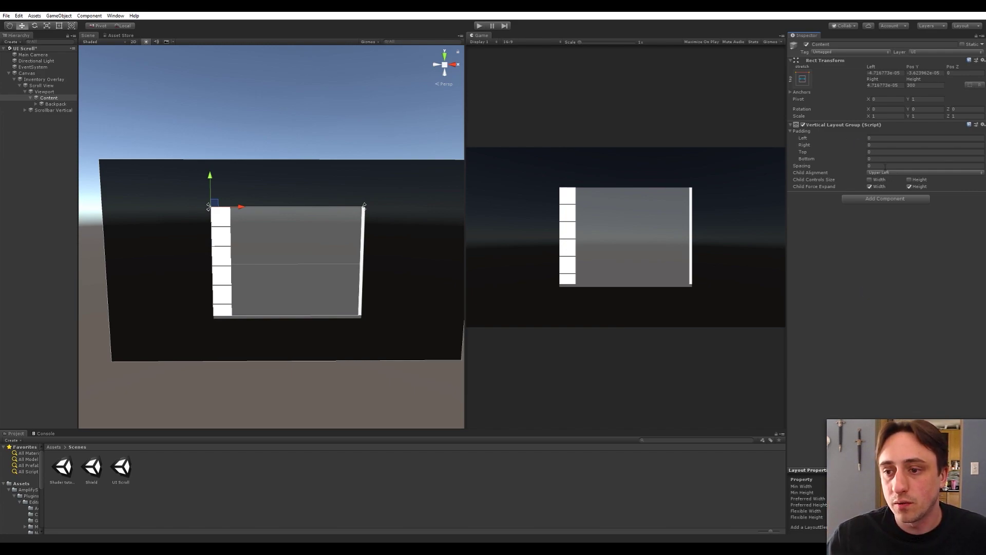
Stretch Backpack to Content's width by temporarily enabling Child Controls Size Width in the Vertical Layout Group, and disable Child Force Expand Height.
{"action": "left_click", "coordinate": [869, 179]}
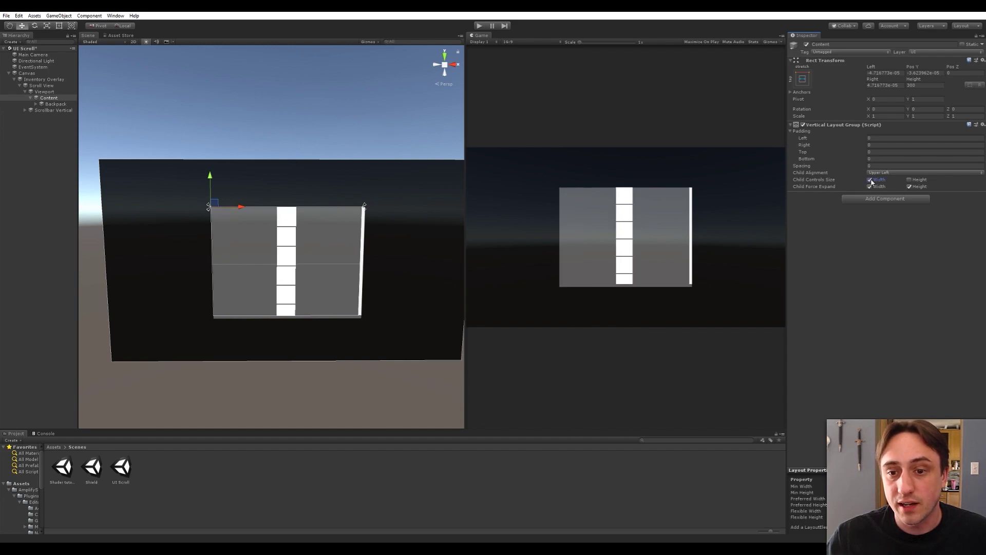
{"action": "left_click", "coordinate": [913, 191]}
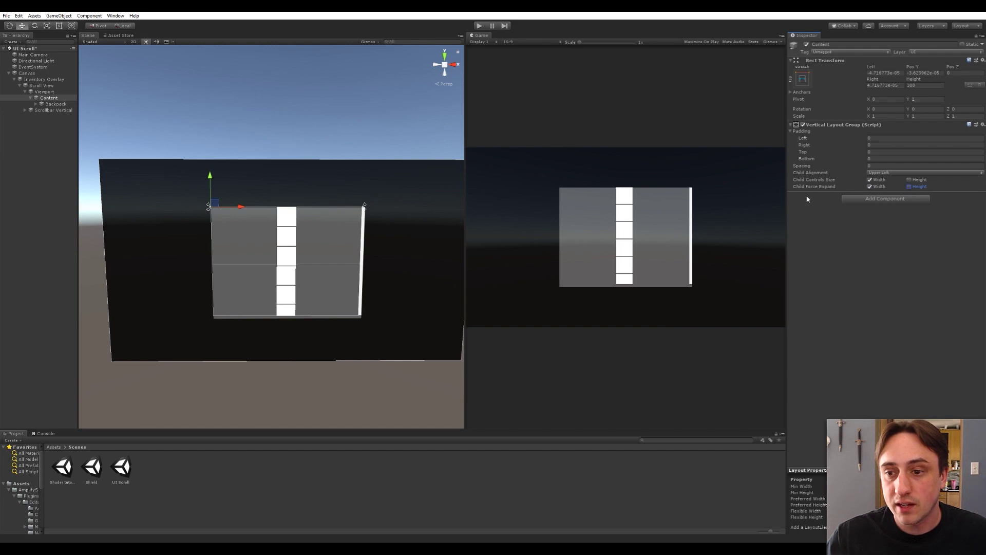
{"action": "left_click", "coordinate": [870, 181]}
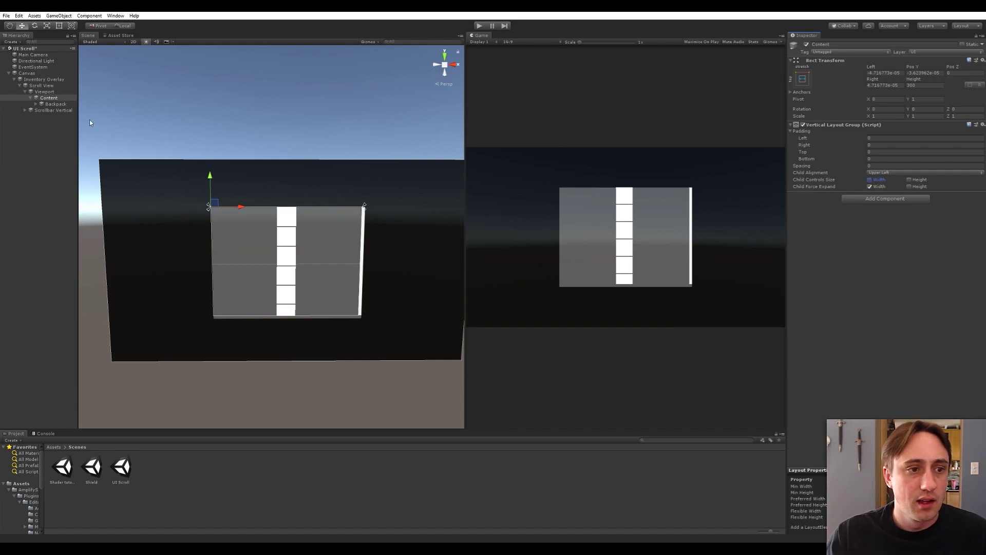
{"action": "left_click", "coordinate": [55, 104]}
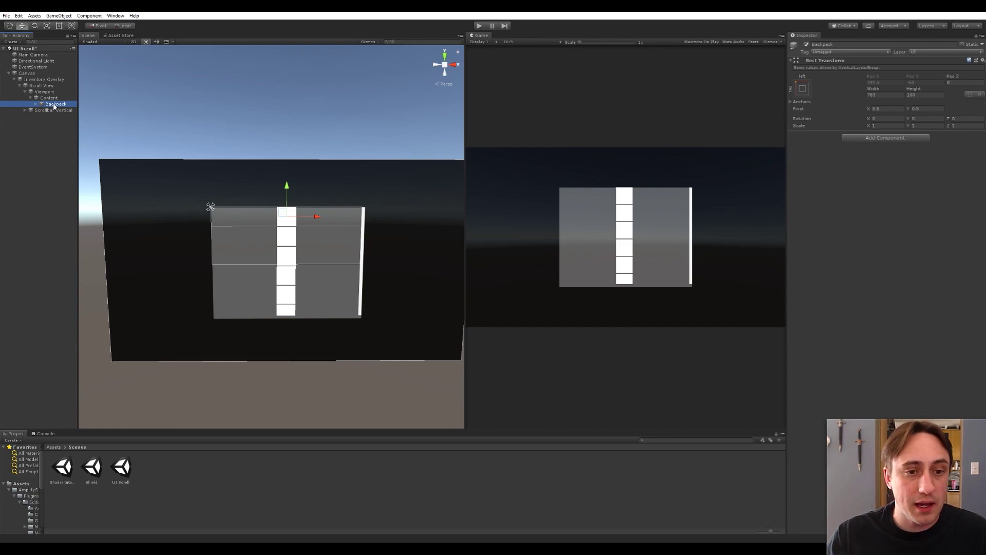
Enable Child Controls Size Width in Content's Vertical Layout Group so it drives Backpack's width.
{"action": "left_click", "coordinate": [873, 96]}
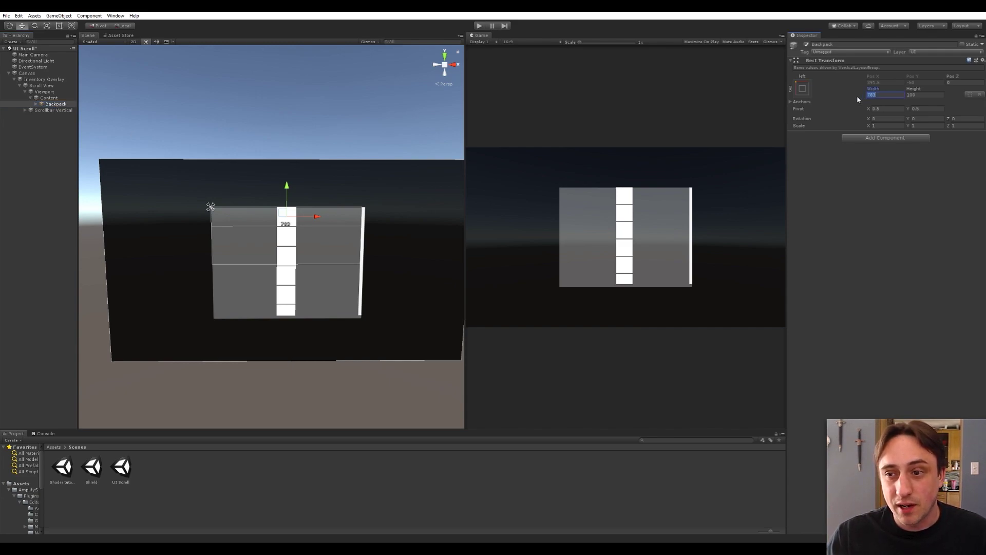
{"action": "left_click", "coordinate": [882, 97]}
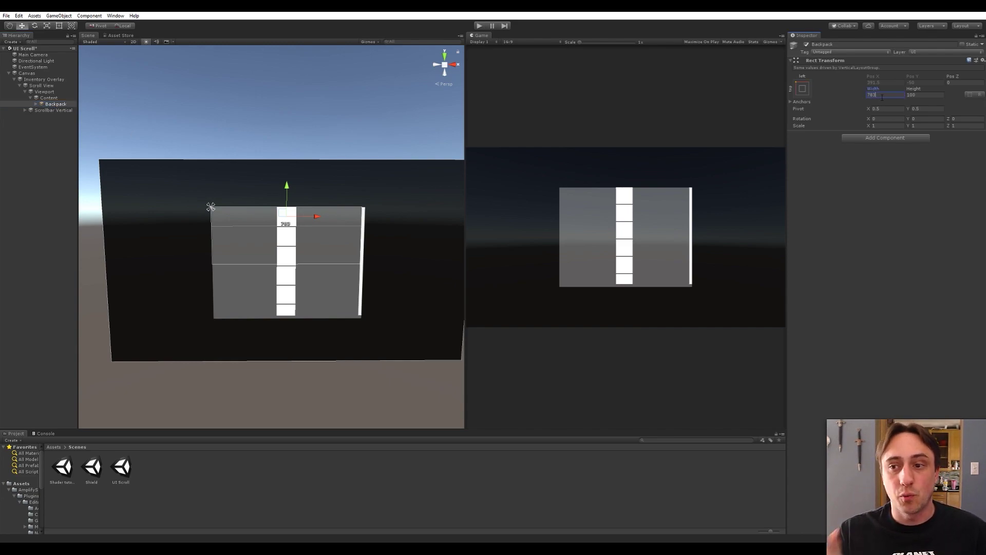
{"action": "left_click", "coordinate": [49, 98]}
{"action": "left_click", "coordinate": [872, 179]}
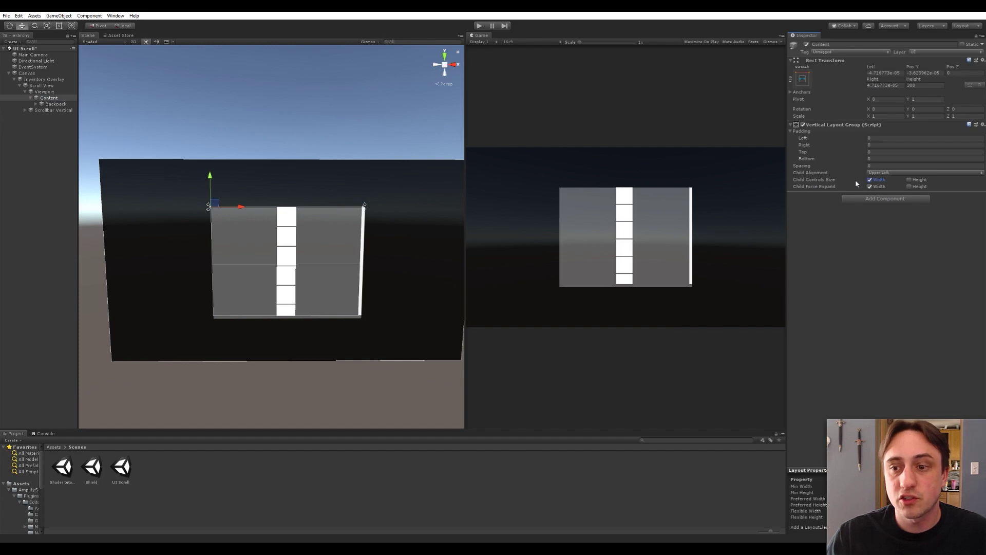
{"action": "left_click", "coordinate": [44, 92]}
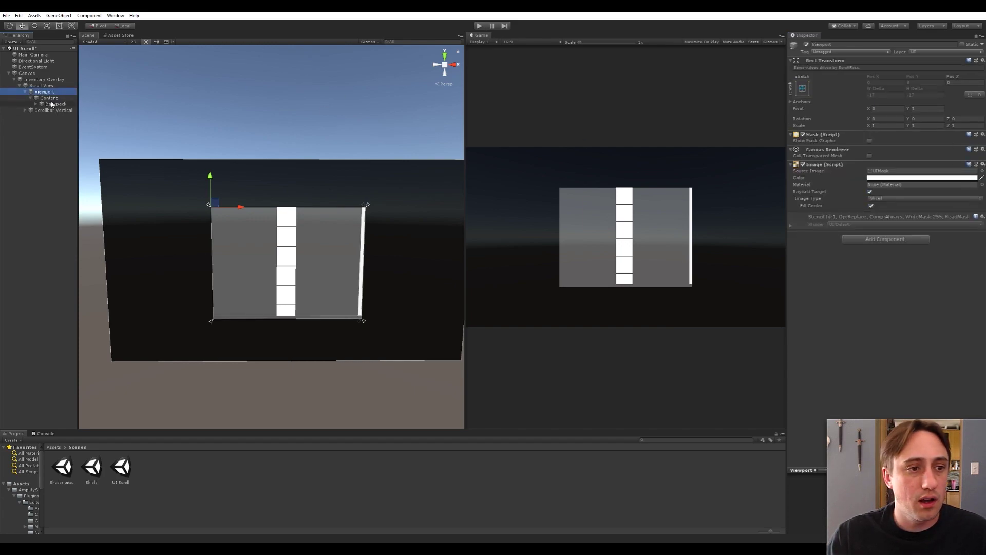
{"action": "left_click", "coordinate": [52, 105]}
{"action": "left_click", "coordinate": [889, 91]}
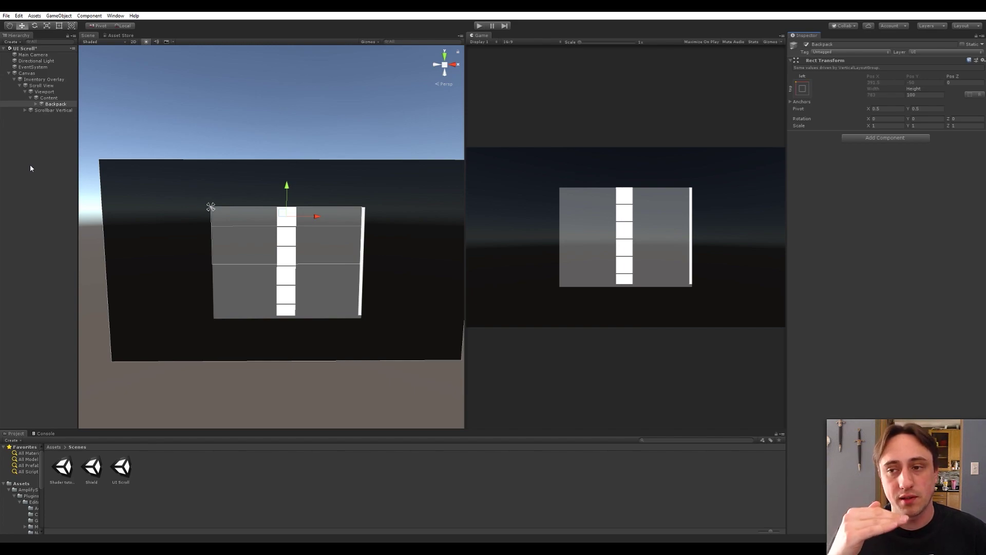
Expand the Backpack hierarchy and add a Vertical Layout Group component to Backpack.
{"action": "left_click", "coordinate": [49, 151]}
{"action": "left_click", "coordinate": [52, 105]}
{"action": "left_click", "coordinate": [36, 104]}
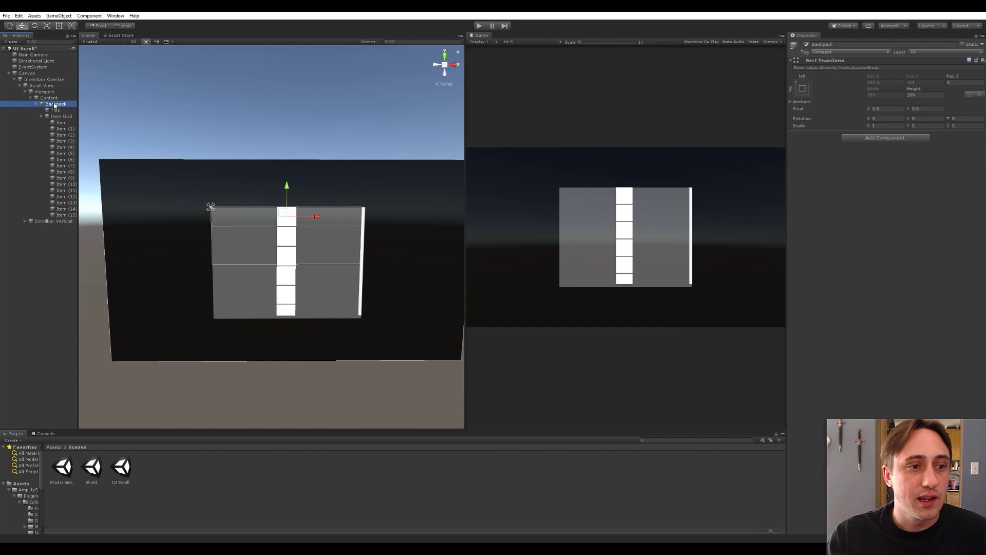
{"action": "left_click", "coordinate": [864, 139]}
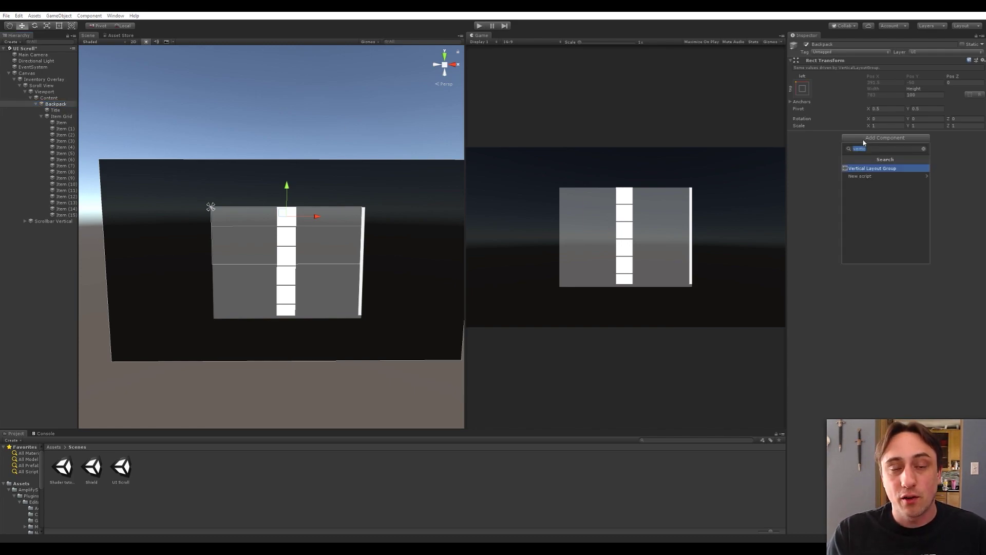
{"action": "key", "text": "Return"}
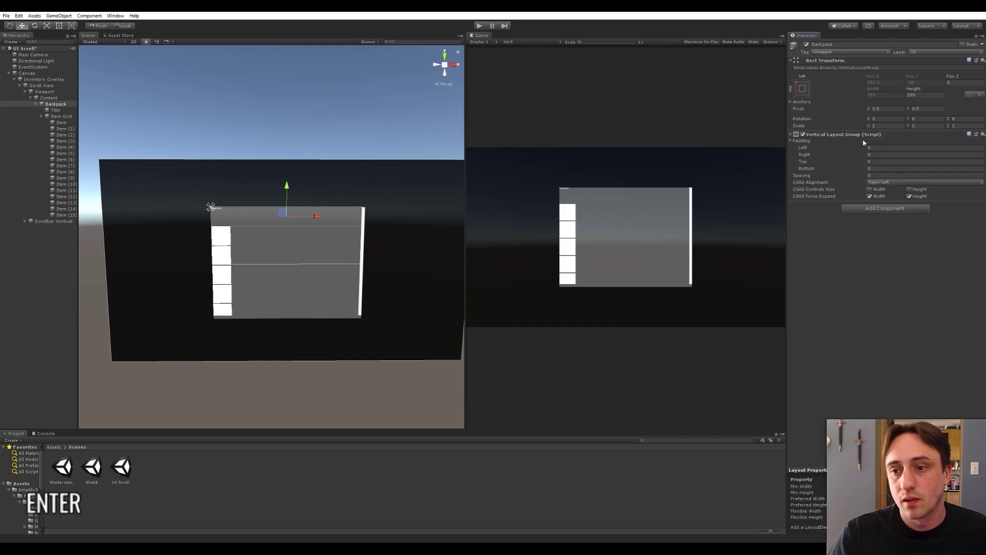
Enable Child Controls Size Width in Backpack's Vertical Layout Group so Title and Item Grid fill its width.
{"action": "left_click", "coordinate": [57, 111]}
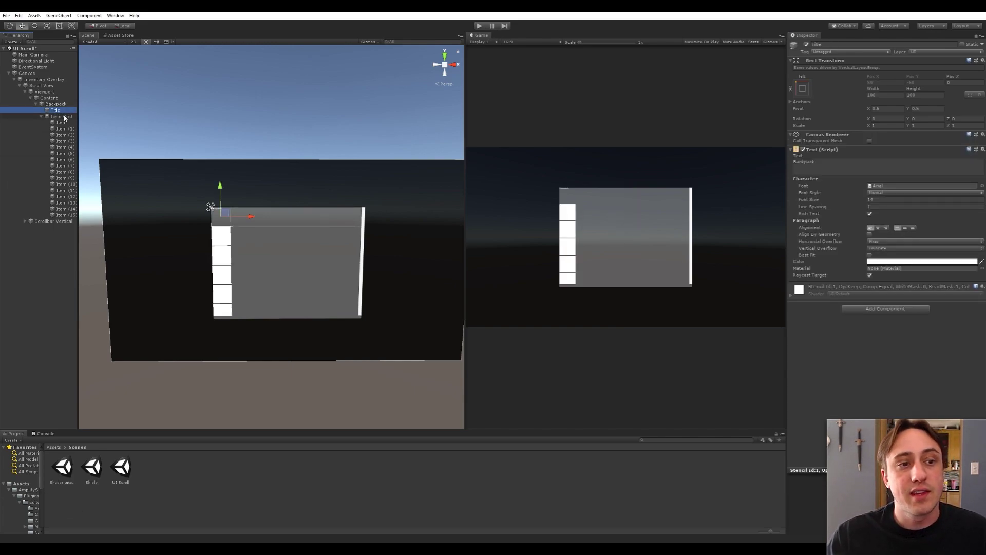
{"action": "left_click", "coordinate": [64, 118]}
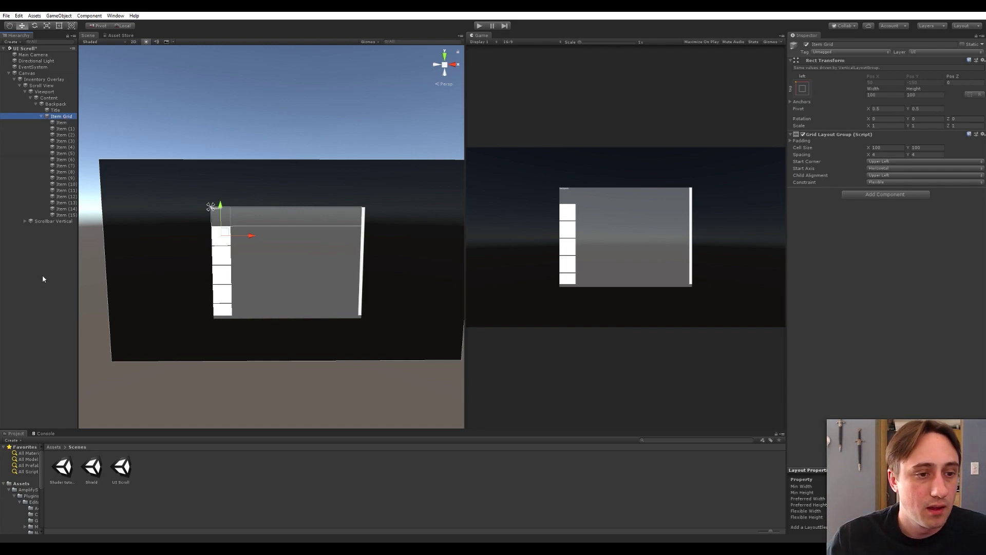
{"action": "left_click", "coordinate": [57, 104]}
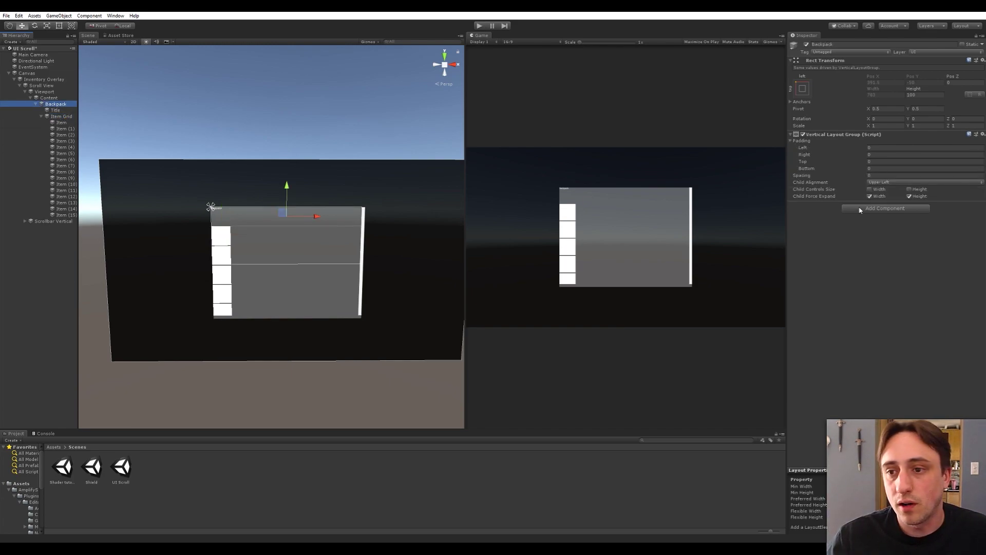
{"action": "left_click", "coordinate": [870, 190]}
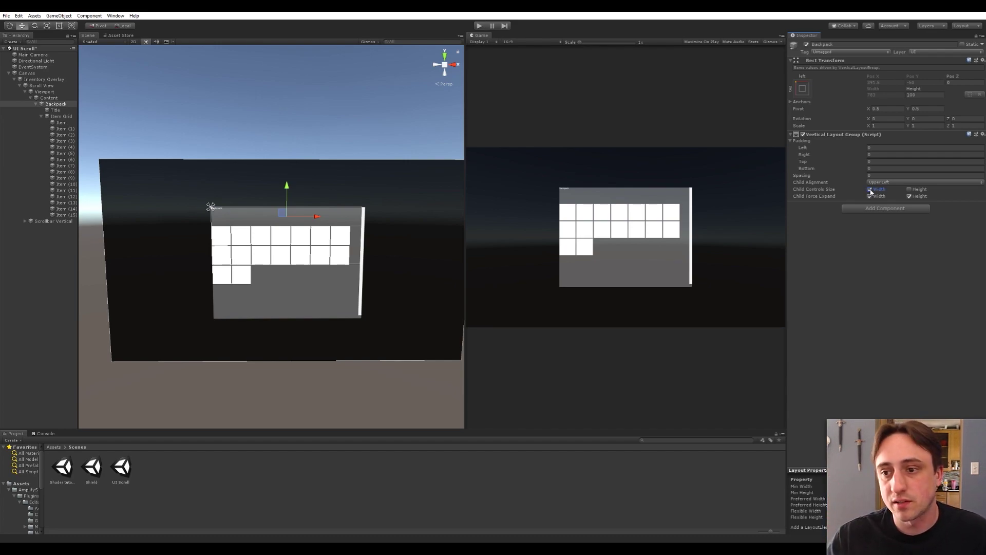
Duplicate the last item button in Item Grid nine times, up to Item (24).
{"action": "left_click", "coordinate": [62, 121]}
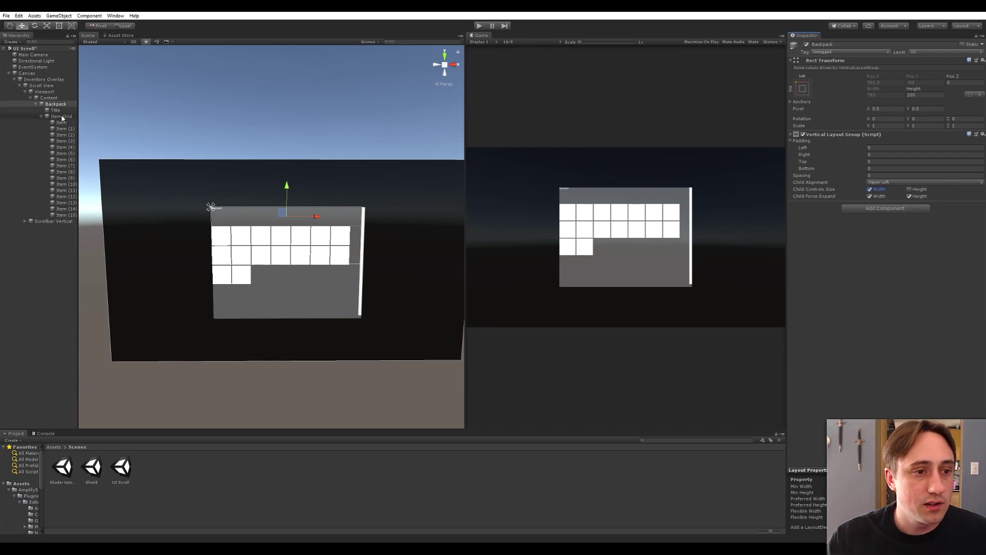
{"action": "left_click", "coordinate": [61, 135]}
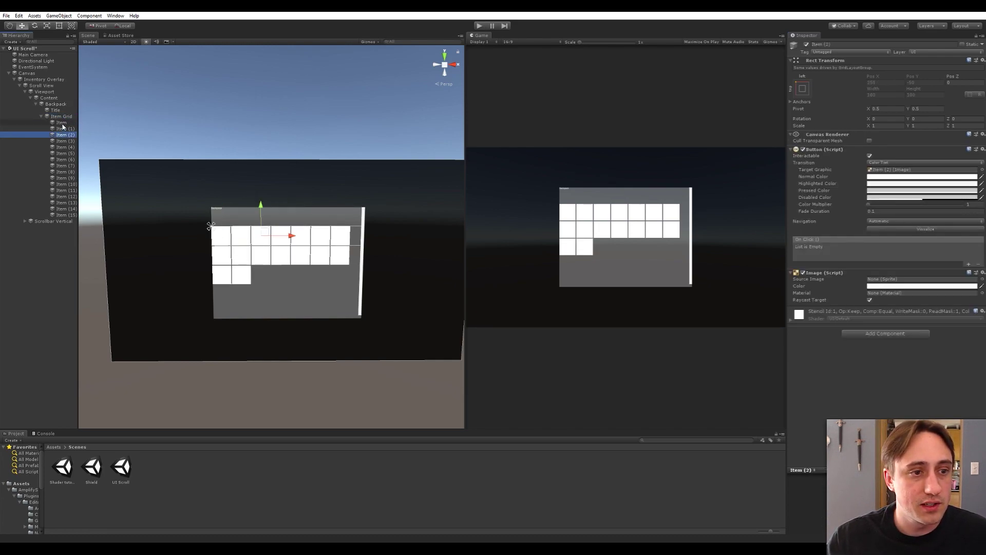
{"action": "left_click", "coordinate": [61, 215]}
{"action": "key", "text": "ctrl+d"}
{"action": "key", "text": "ctrl+d"}
{"action": "key", "text": "ctrl+d"}
{"action": "key", "text": "ctrl+d"}
{"action": "key", "text": "ctrl+d"}
{"action": "key", "text": "ctrl+d"}
{"action": "key", "text": "ctrl+d"}
{"action": "key", "text": "ctrl+d"}
{"action": "key", "text": "ctrl+d"}
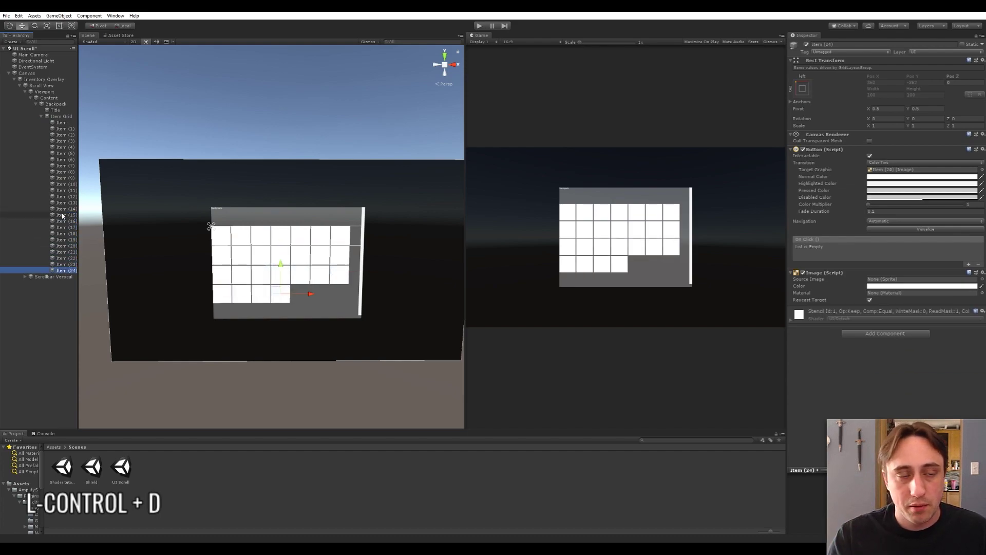
{"action": "left_click", "coordinate": [49, 312]}
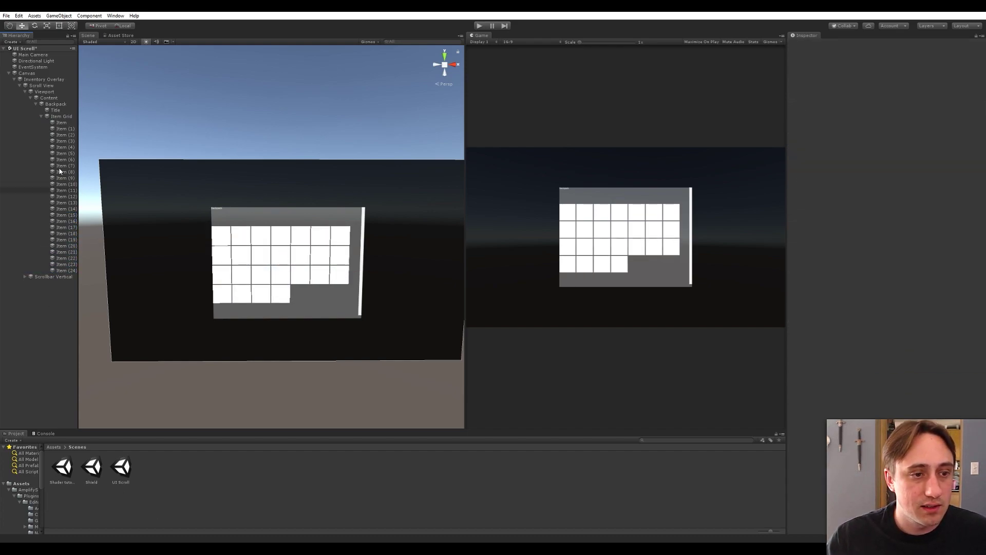
{"action": "left_click", "coordinate": [59, 122]}
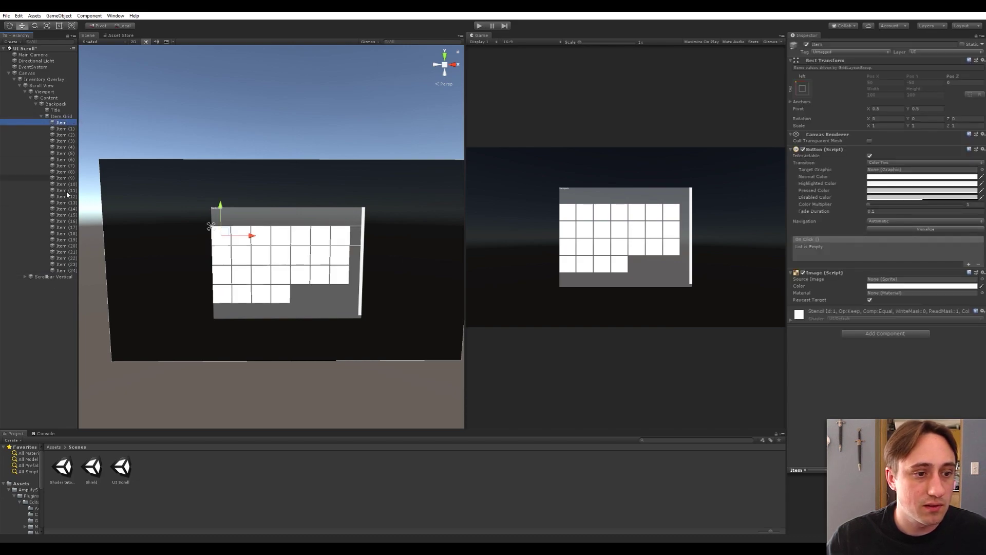
Add a Content Size Fitter to Item Grid with Vertical Fit set to Preferred Size, and save the scene.
{"action": "left_click", "coordinate": [62, 117]}
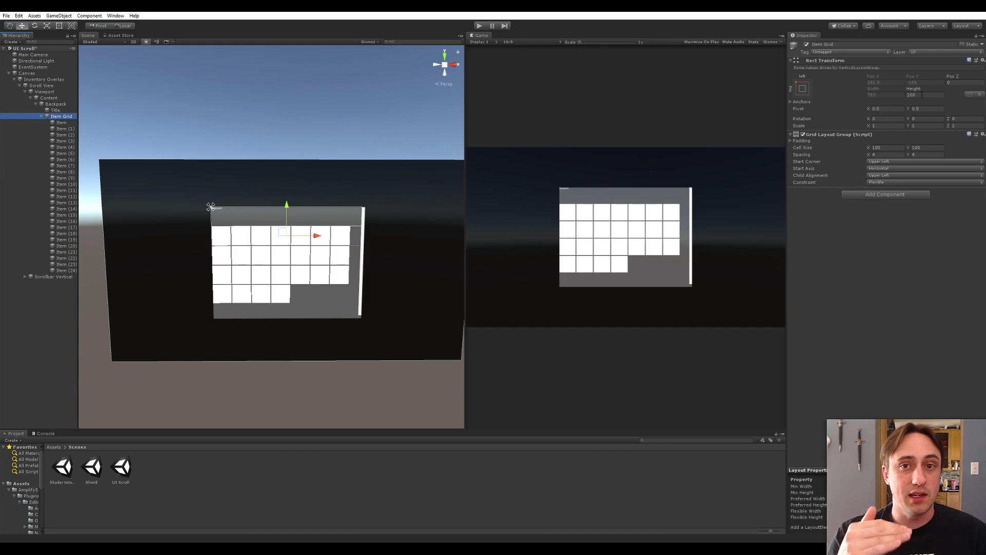
{"action": "left_click", "coordinate": [870, 195]}
{"action": "type", "text": "content"}
{"action": "key", "text": "Return"}
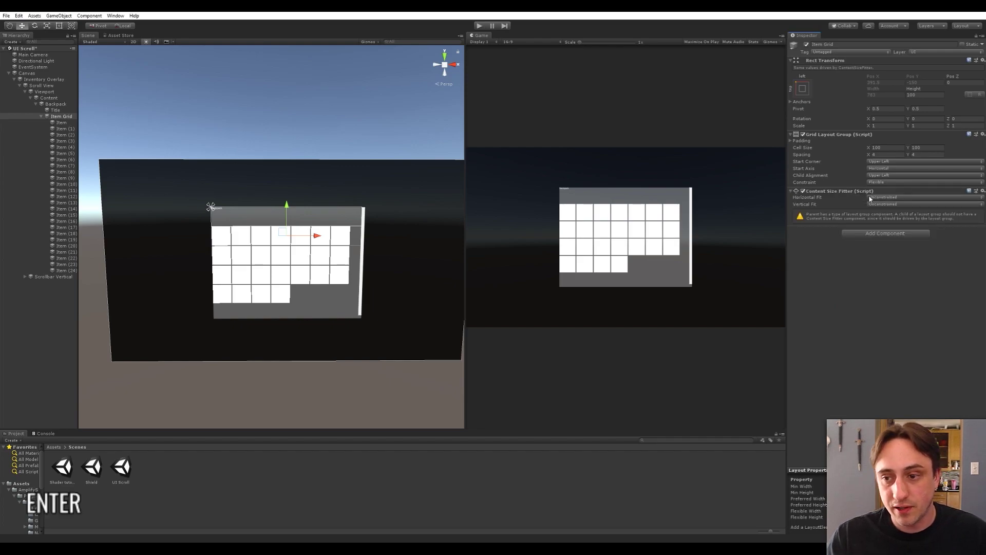
{"action": "left_click", "coordinate": [915, 204]}
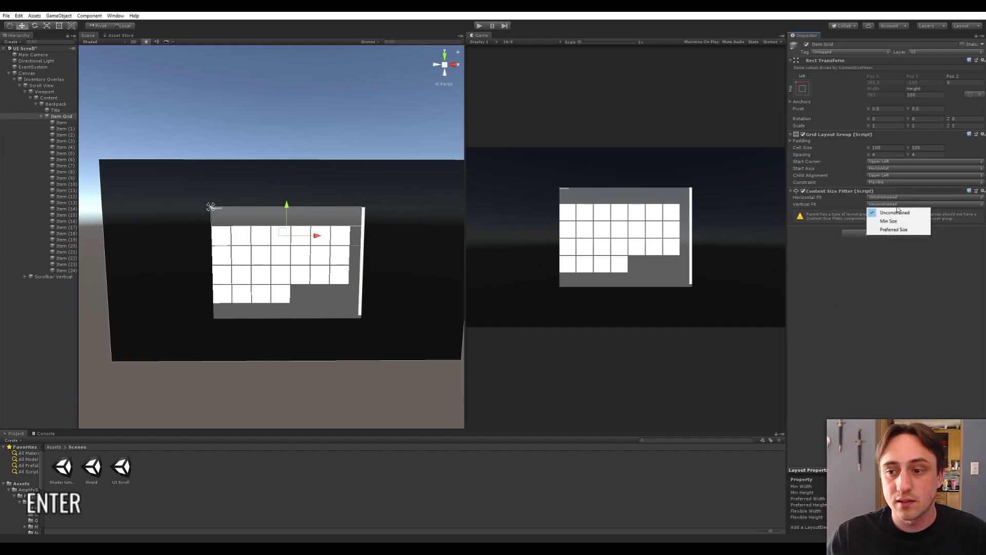
{"action": "left_click", "coordinate": [899, 230]}
{"action": "key", "text": "ctrl+s"}
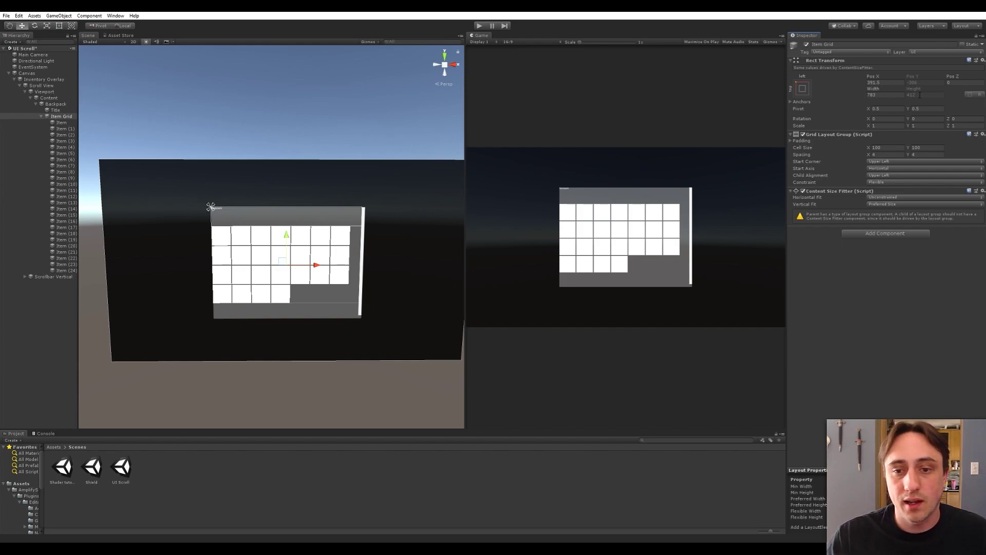
Set the Backpack Title's height to 30 and save the scene.
{"action": "left_click", "coordinate": [55, 110]}
{"action": "left_click", "coordinate": [854, 162]}
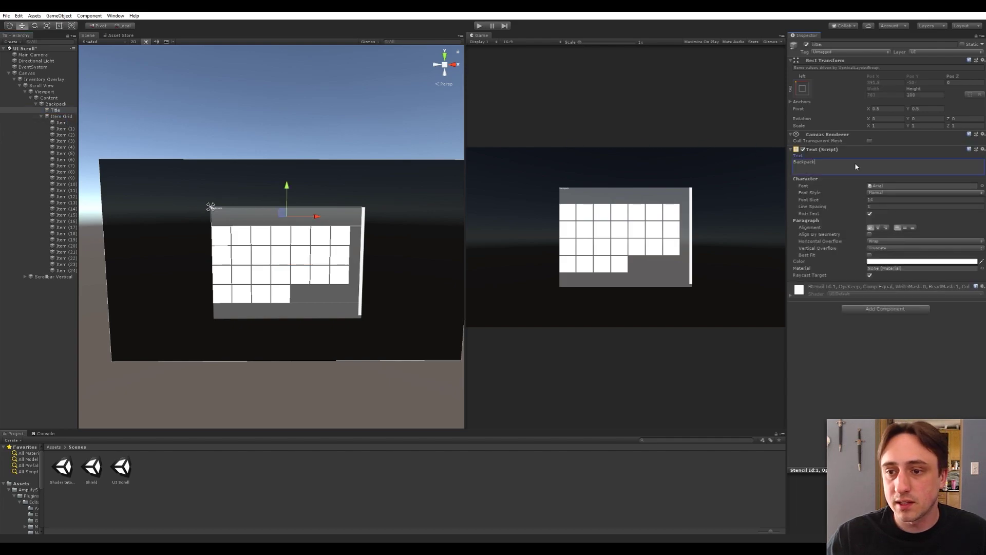
{"action": "left_click", "coordinate": [922, 94]}
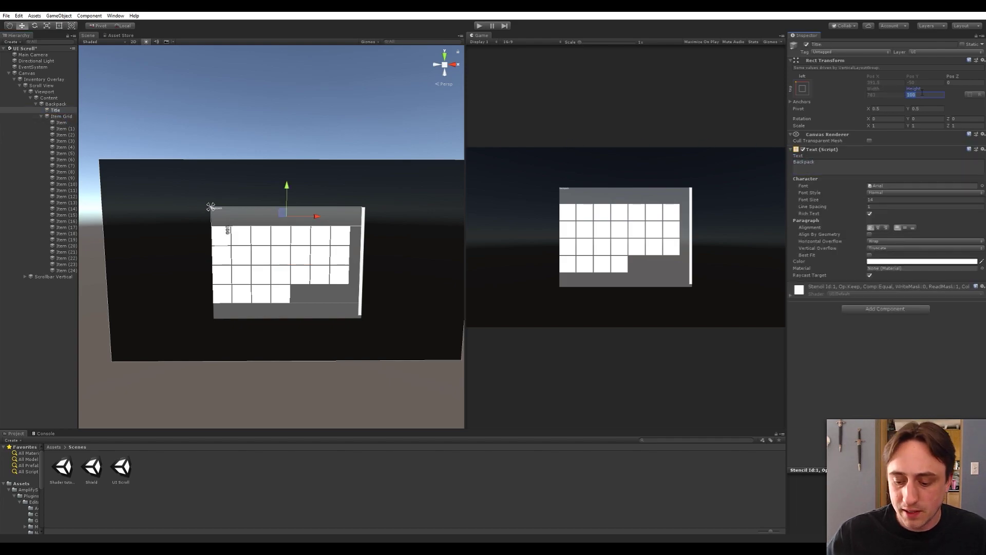
{"action": "type", "text": "30"}
{"action": "key", "text": "Return"}
{"action": "key", "text": "ctrl+s"}
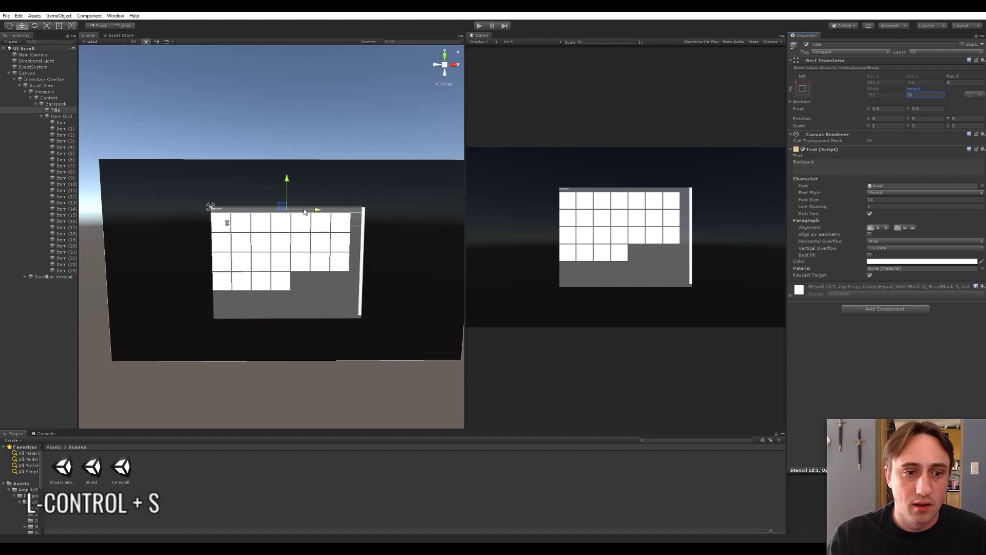
{"action": "scroll", "coordinate": [303, 228], "scroll_direction": "up", "scroll_amount": 5}
{"action": "right_click_drag", "start_coordinate": [190, 256], "coordinate": [334, 229], "text": "alt"}
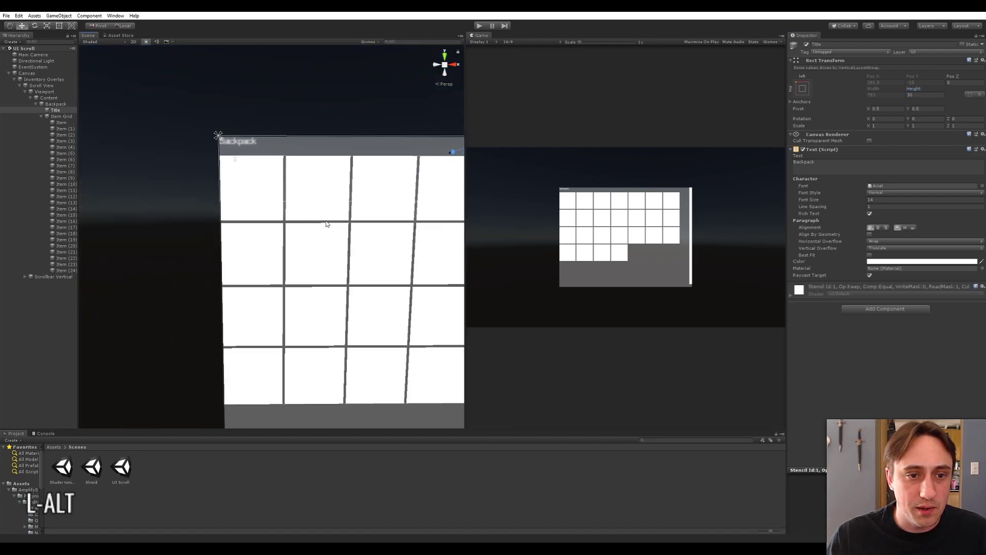
{"action": "right_click_drag", "start_coordinate": [235, 145], "coordinate": [302, 257], "text": "alt"}
{"action": "scroll", "coordinate": [355, 228], "scroll_direction": "down", "scroll_amount": 1}
{"action": "key", "text": "ctrl+s"}
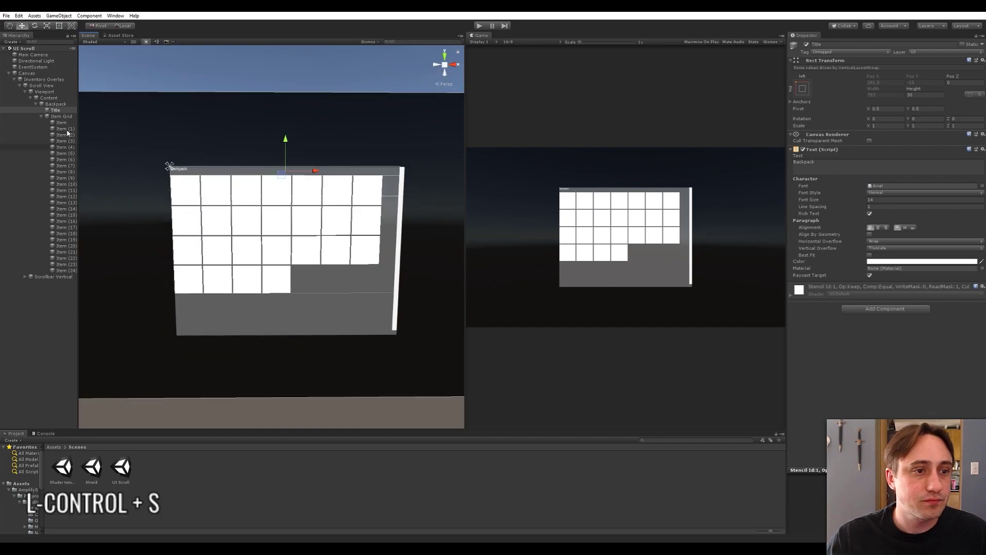
Add a Content Size Fitter to Backpack with Vertical Fit set to Preferred Size, and compare its height with Item Grid and Title.
{"action": "left_click", "coordinate": [55, 104]}
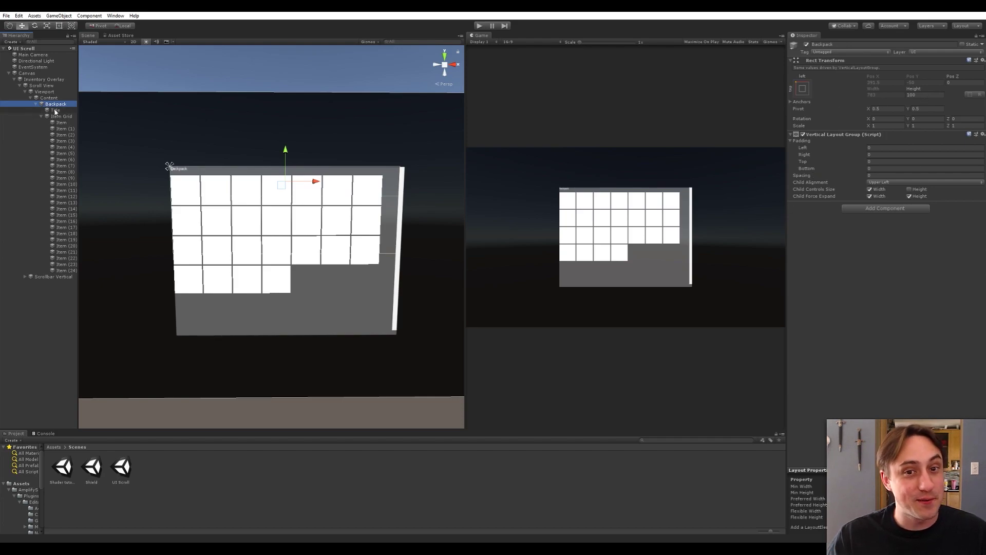
{"action": "left_click", "coordinate": [55, 111]}
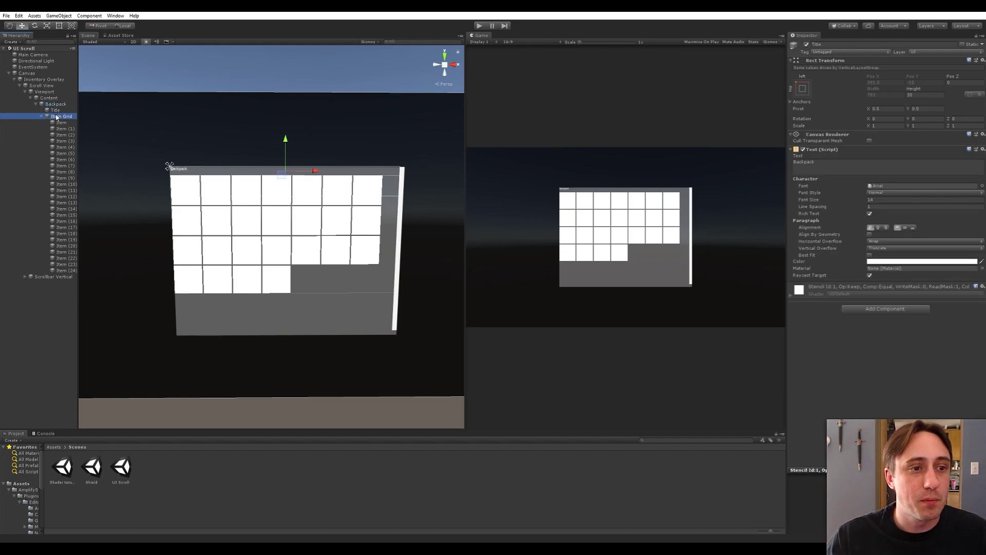
{"action": "left_click", "coordinate": [58, 116]}
{"action": "left_click", "coordinate": [56, 104]}
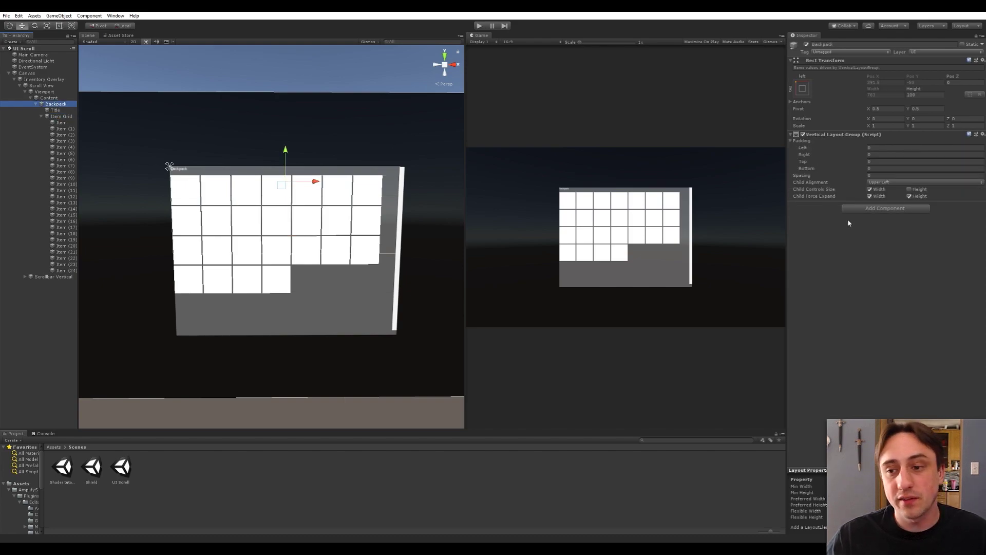
{"action": "left_click", "coordinate": [869, 209]}
{"action": "type", "text": "con"}
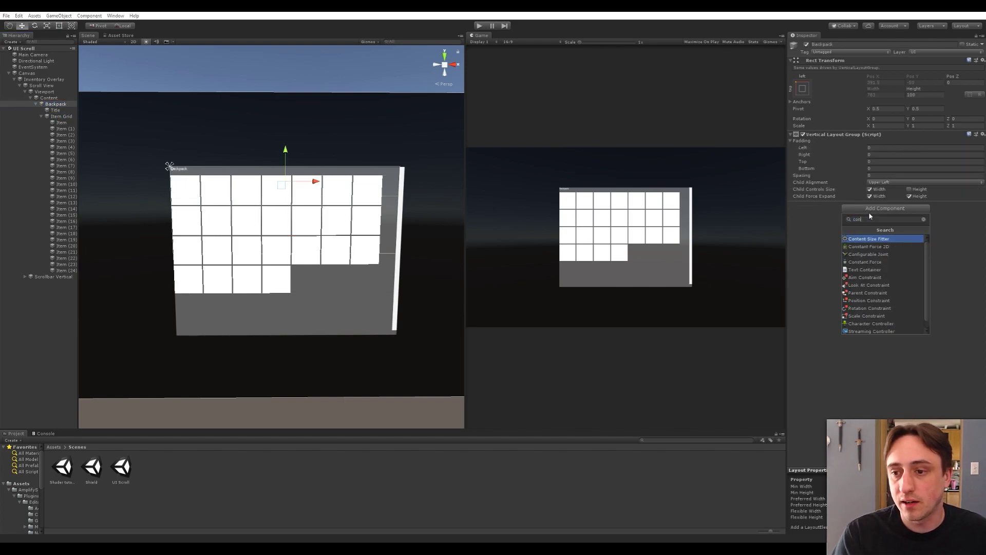
{"action": "key", "text": "Return"}
{"action": "left_click", "coordinate": [883, 219]}
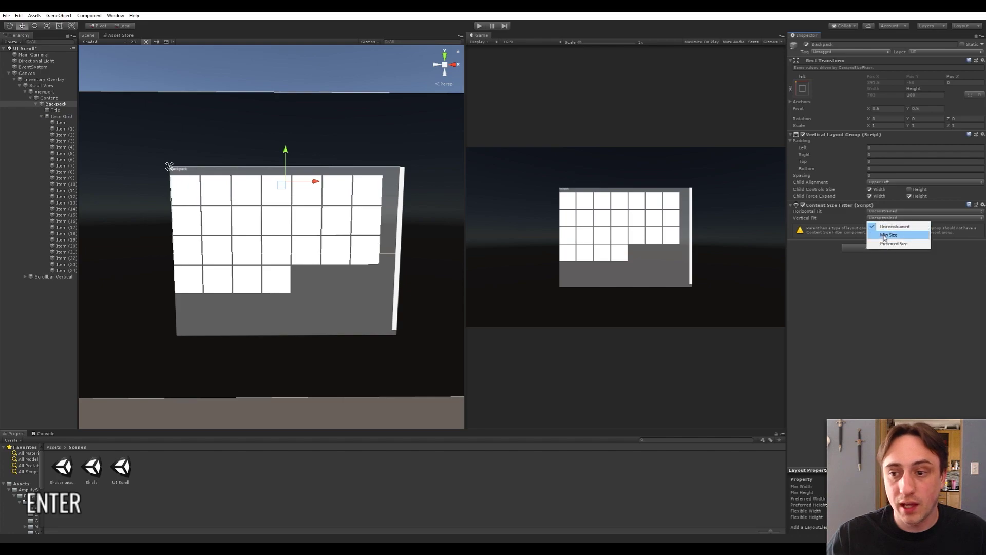
{"action": "left_click", "coordinate": [884, 243]}
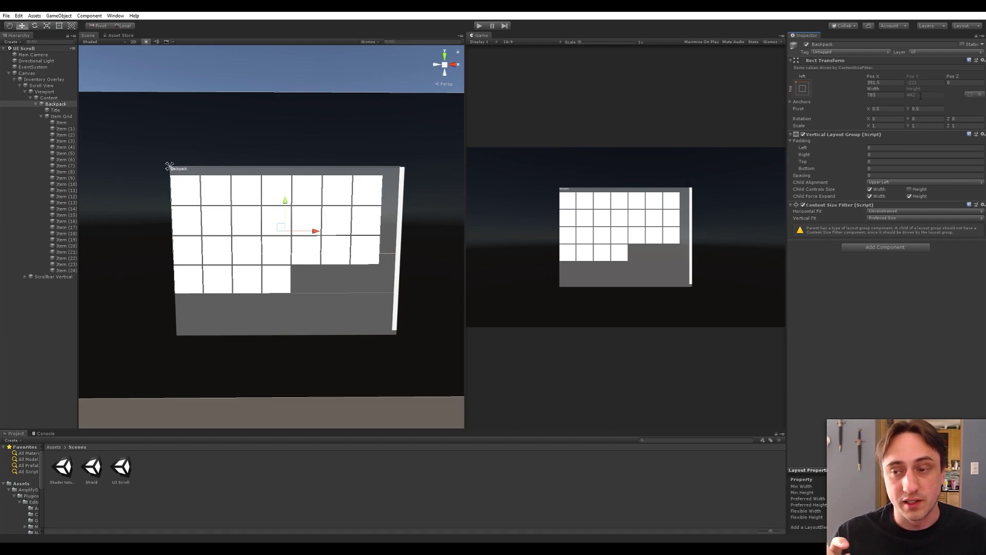
{"action": "left_click", "coordinate": [63, 117]}
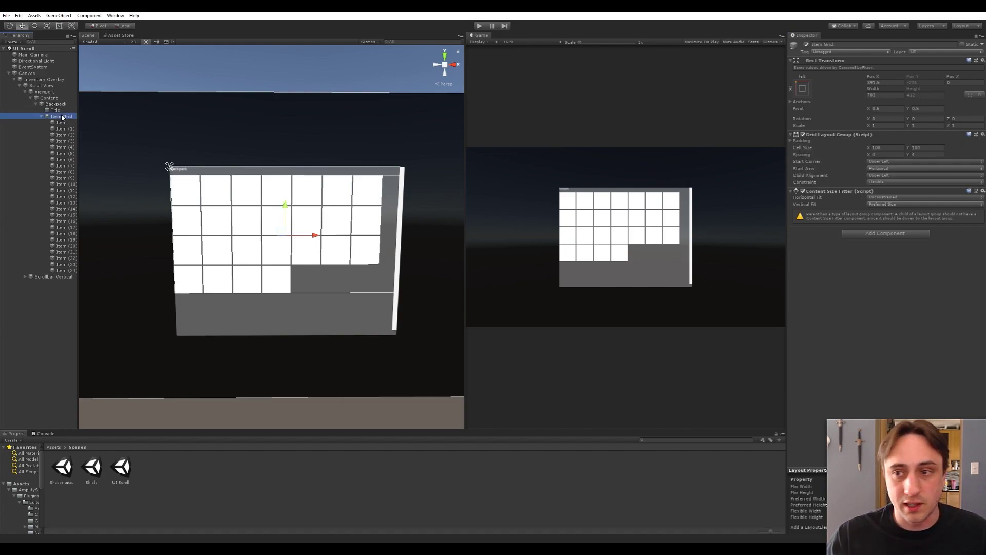
{"action": "left_click", "coordinate": [56, 111]}
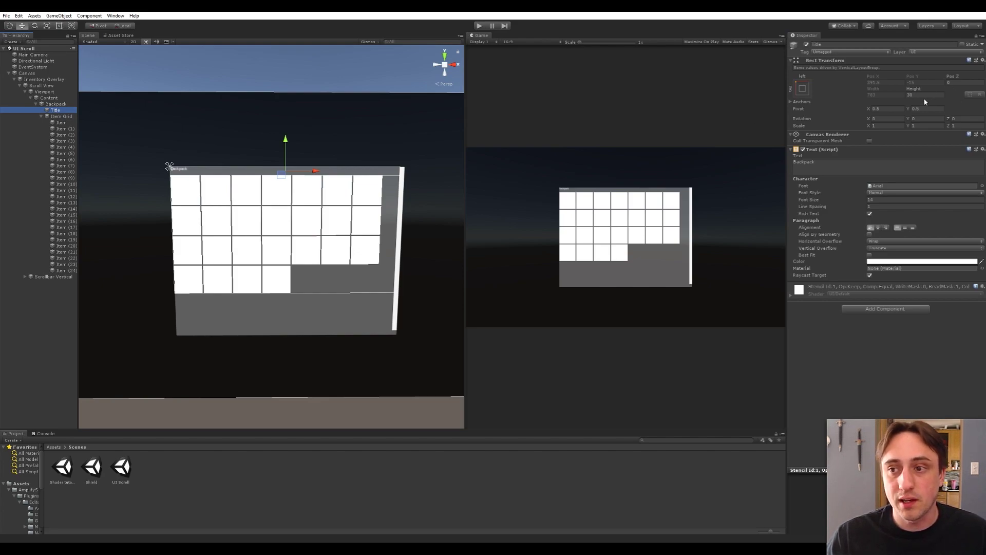
{"action": "left_click", "coordinate": [55, 104]}
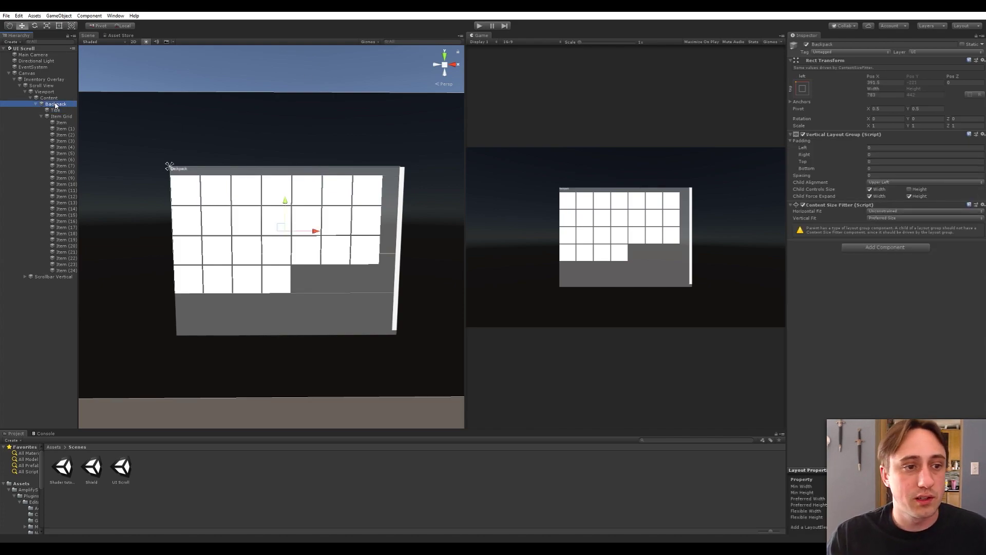
Duplicate the Backpack section inside Content and rename the copy Home.
{"action": "left_click", "coordinate": [41, 116]}
{"action": "left_click", "coordinate": [36, 105]}
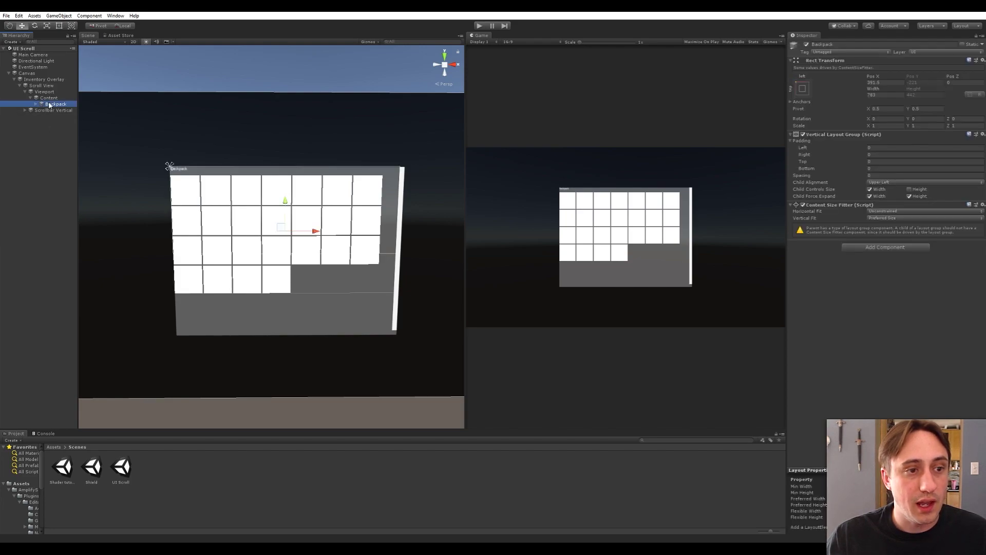
{"action": "key", "text": "ctrl+d"}
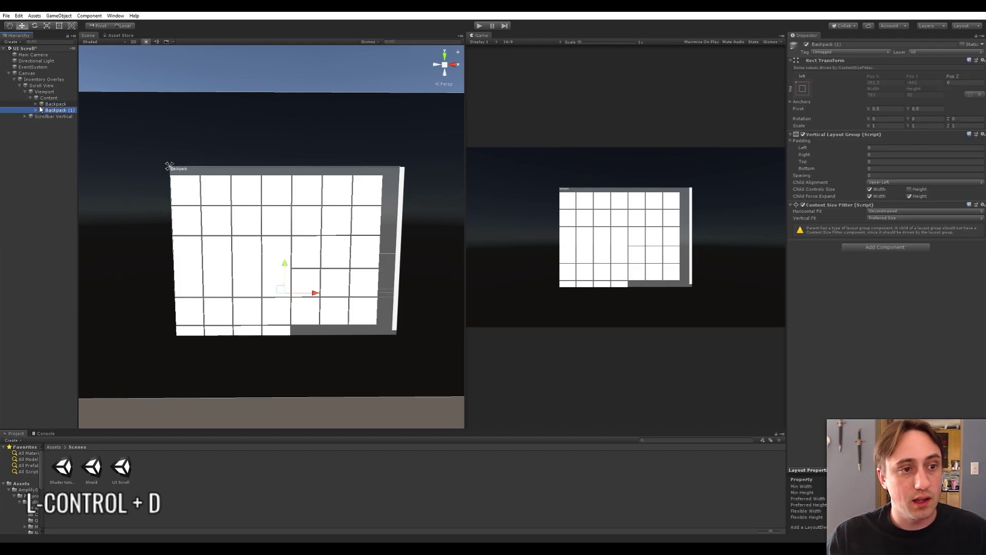
{"action": "type", "text": "Home"}
{"action": "key", "text": "Return"}
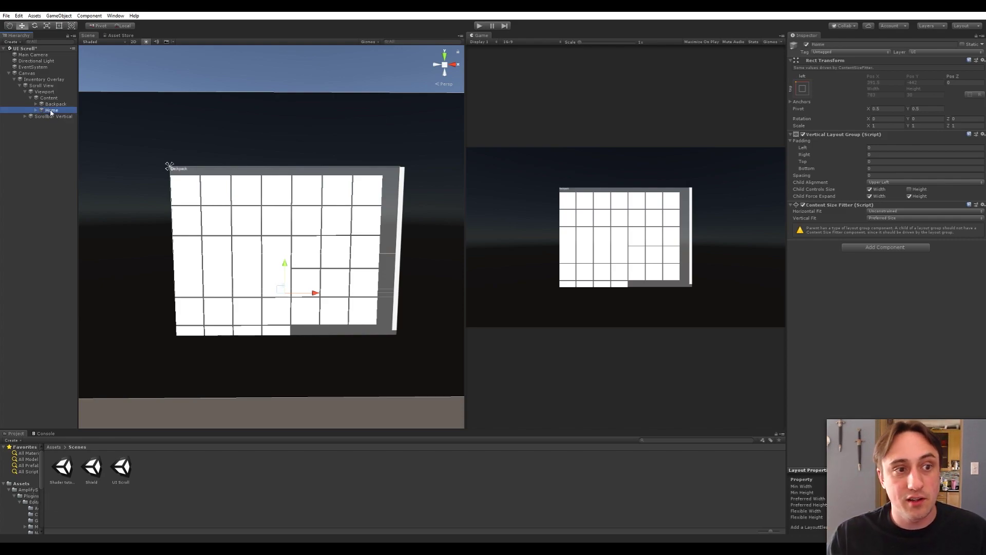
Change the text of the Home section's Title to "Home".
{"action": "left_click", "coordinate": [37, 111]}
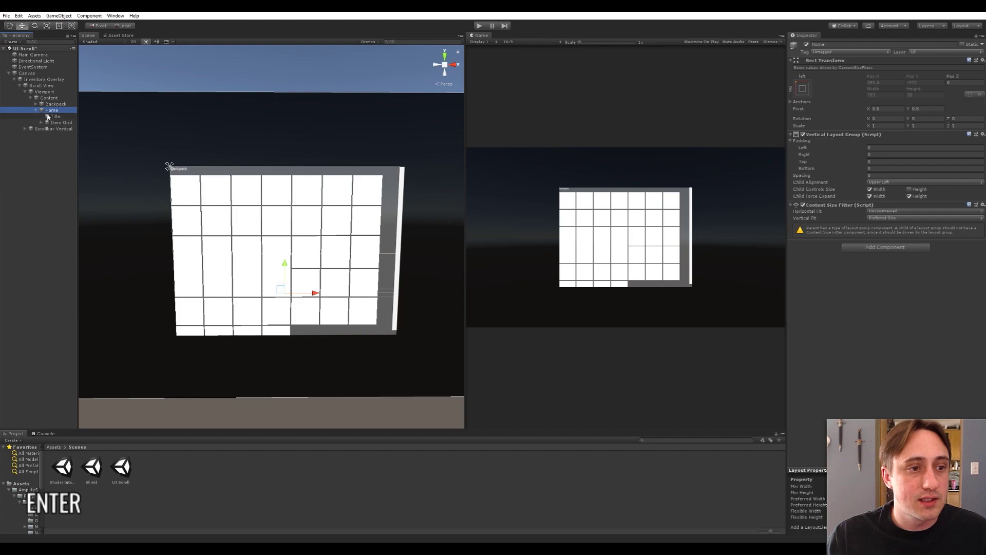
{"action": "left_click", "coordinate": [55, 116]}
{"action": "left_click", "coordinate": [849, 172]}
{"action": "type", "text": "Home"}
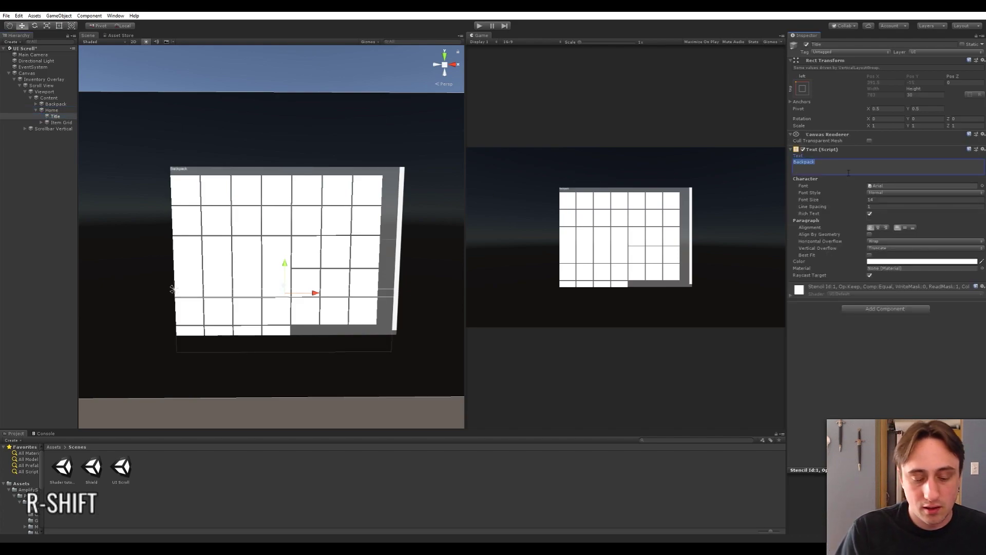
{"action": "key", "text": "BackSpace"}
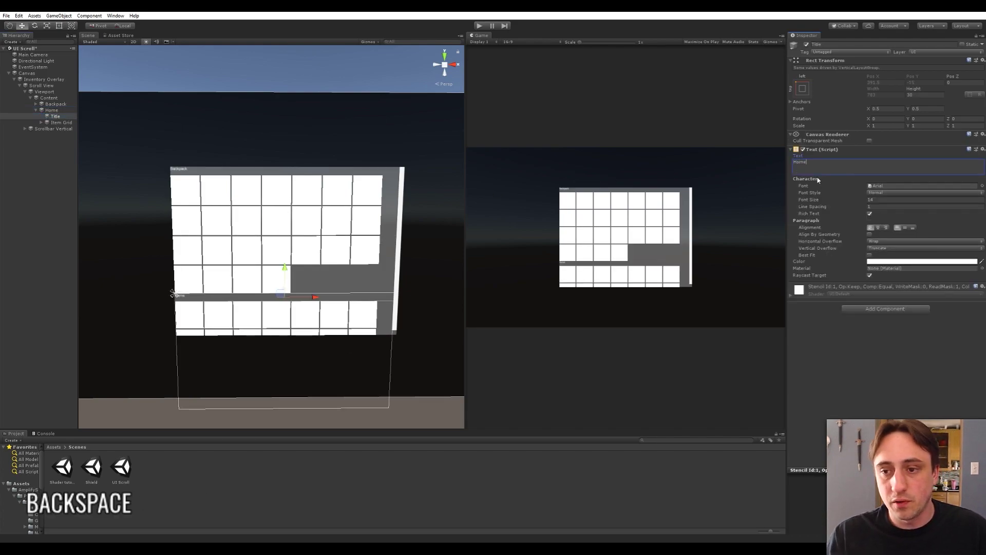
{"action": "left_click", "coordinate": [97, 176]}
{"action": "left_click", "coordinate": [55, 117]}
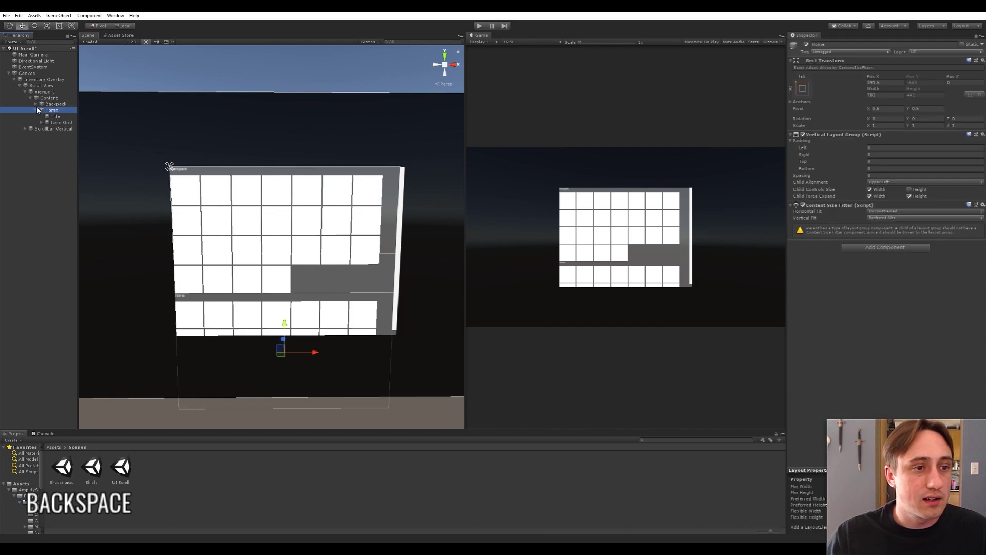
Duplicate the Home section inside Content and rename the copy World.
{"action": "left_click", "coordinate": [35, 110]}
{"action": "left_click", "coordinate": [52, 109]}
{"action": "key", "text": "ctrl+d"}
{"action": "type", "text": "World"}
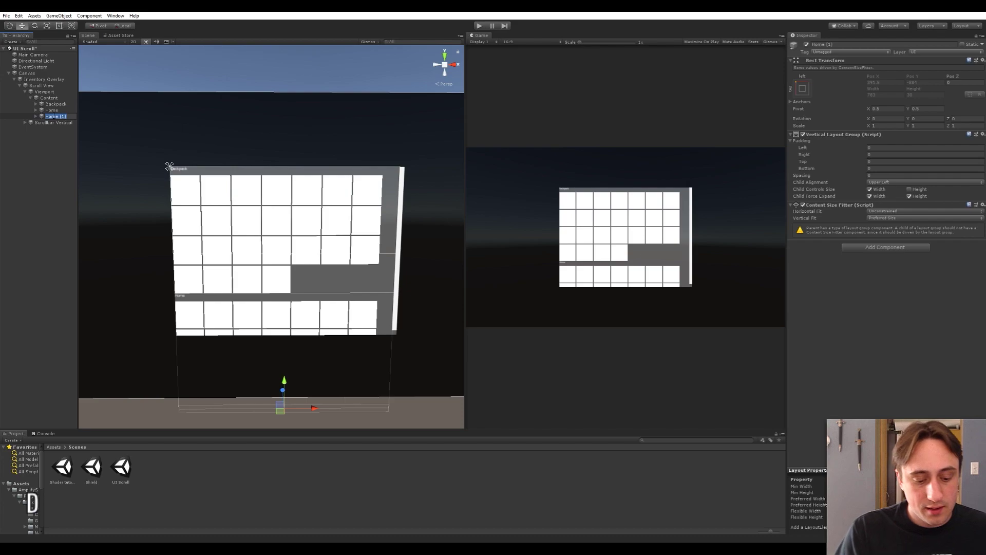
{"action": "key", "text": "Return"}
Change the text of the World section's Title to "World".
{"action": "left_click", "coordinate": [36, 116]}
{"action": "left_click", "coordinate": [55, 122]}
{"action": "left_click", "coordinate": [843, 166]}
{"action": "type", "text": "Wold"}
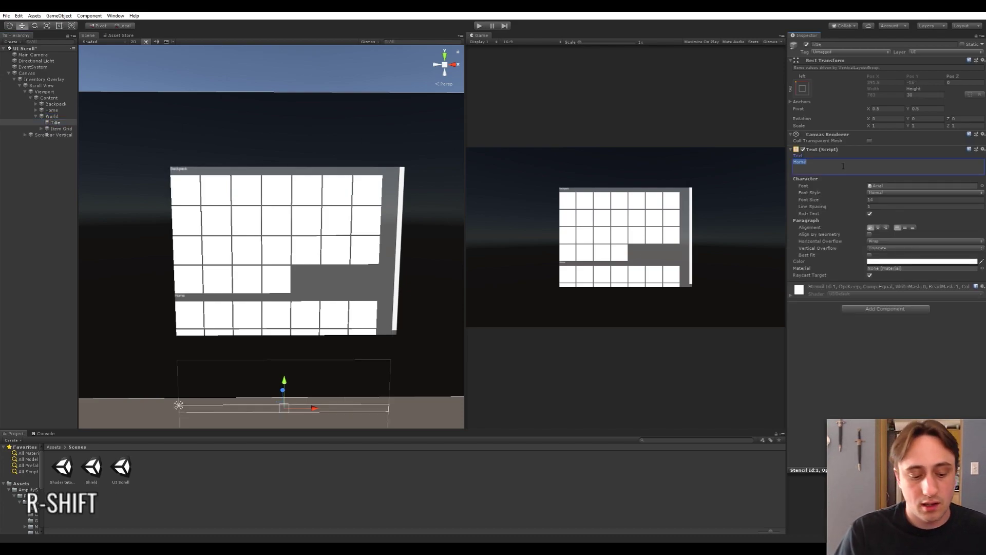
{"action": "key", "text": "BackSpace"}
{"action": "key", "text": "BackSpace"}
{"action": "type", "text": "rld"}
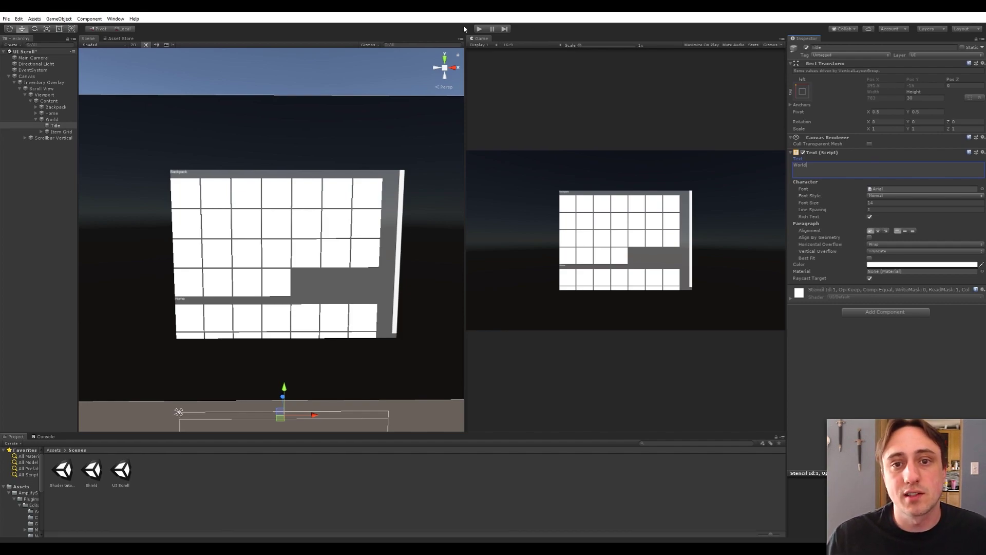
Enter play mode and test scrolling through the inventory sections.
{"action": "left_click", "coordinate": [480, 31]}
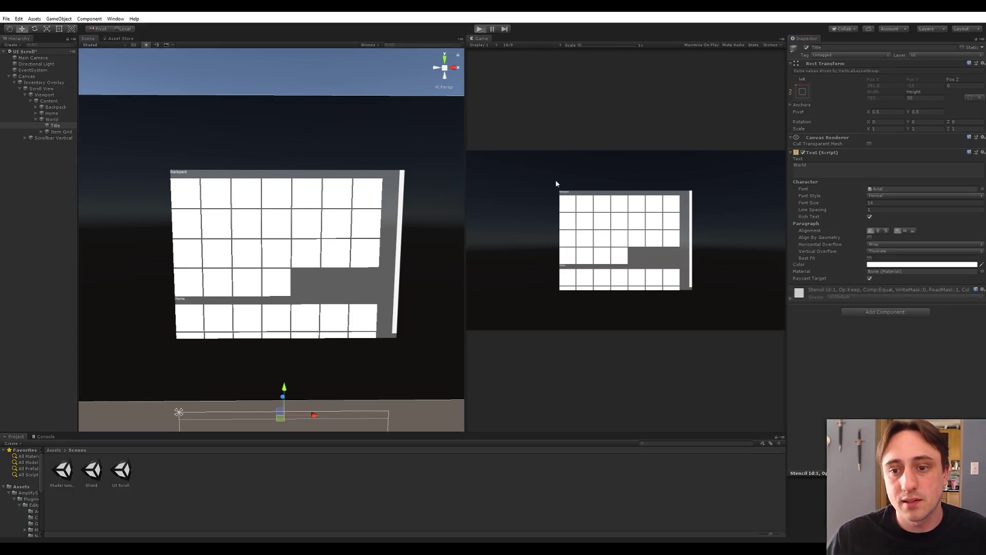
{"action": "scroll", "coordinate": [660, 278], "scroll_direction": "down", "scroll_amount": 2}
{"action": "scroll", "coordinate": [660, 270], "scroll_direction": "up", "scroll_amount": 2}
{"action": "scroll", "coordinate": [651, 265], "scroll_direction": "up", "scroll_amount": 1}
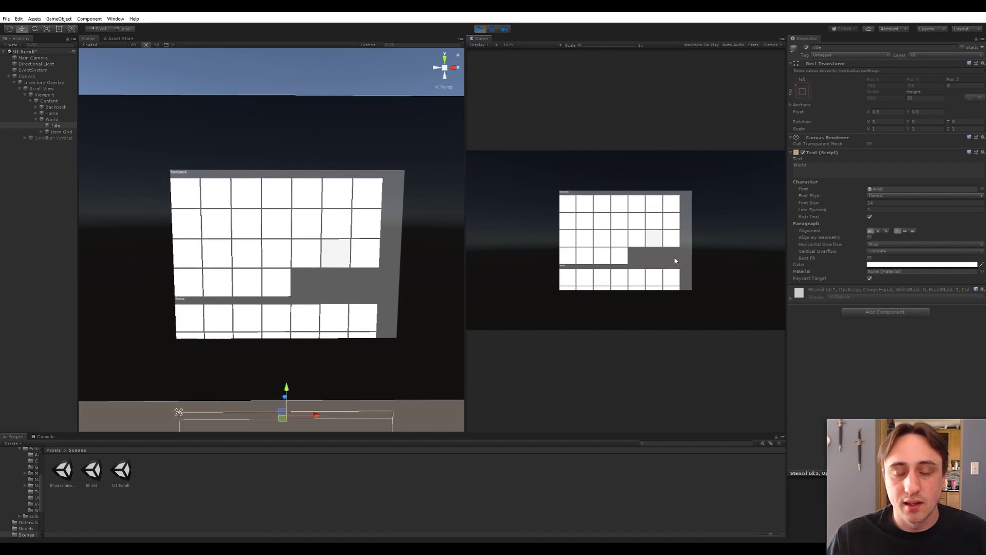
While in play mode, add a Content Size Fitter to Content with Vertical Fit set to Preferred Size.
{"action": "left_click", "coordinate": [49, 101]}
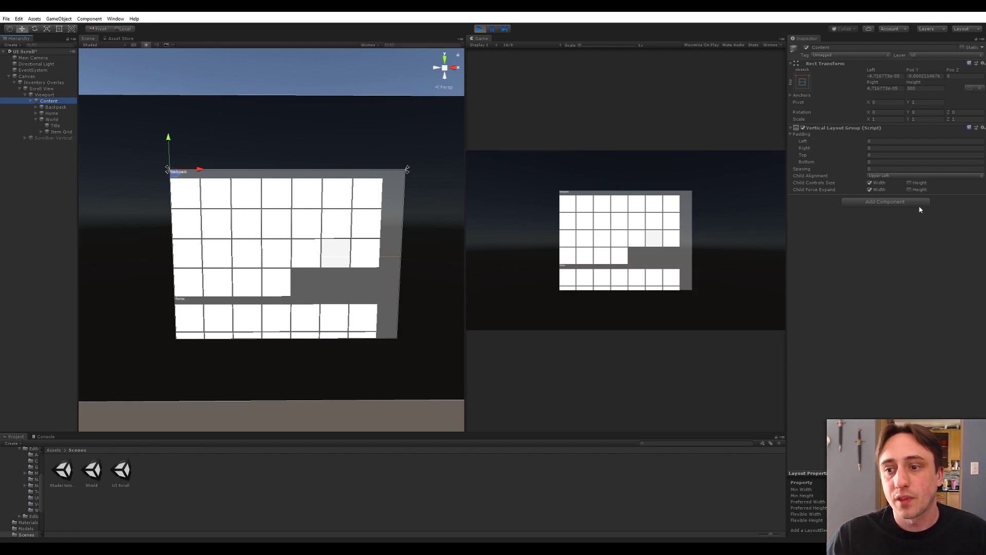
{"action": "left_click", "coordinate": [886, 202]}
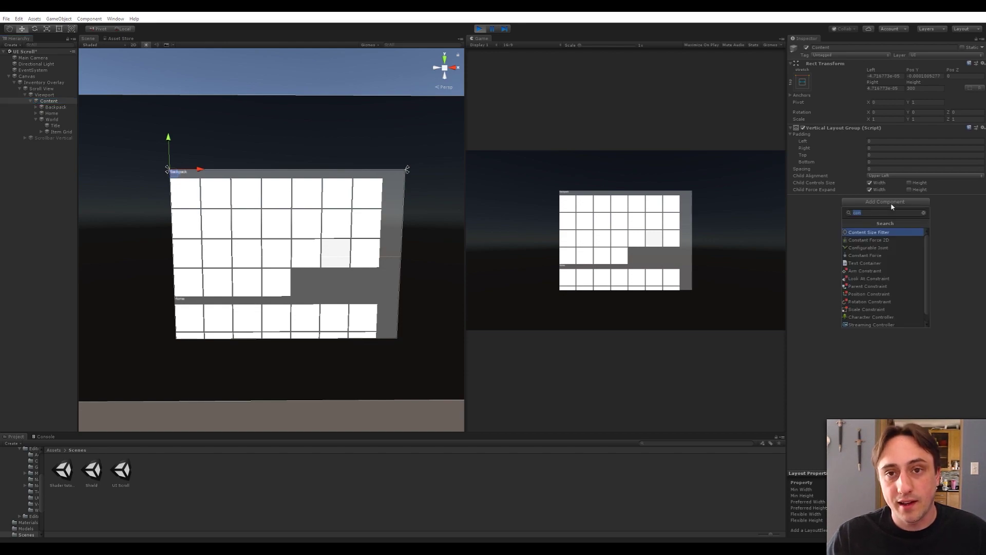
{"action": "type", "text": "conten"}
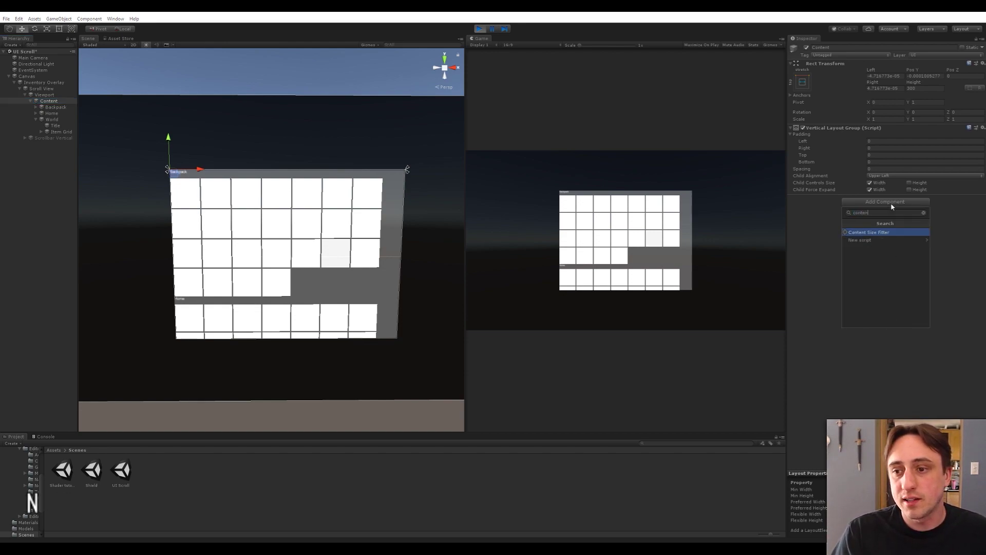
{"action": "key", "text": "Return"}
{"action": "left_click", "coordinate": [894, 221]}
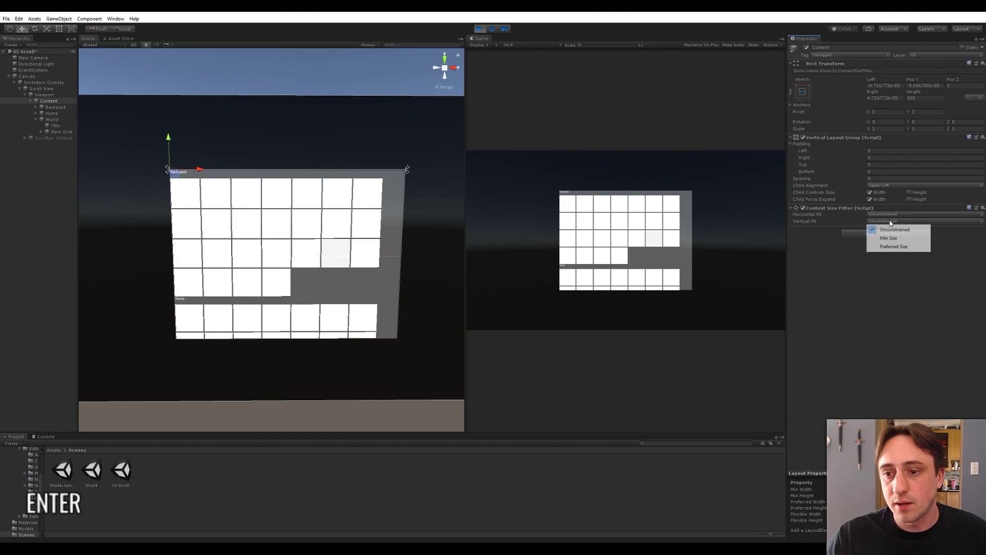
{"action": "left_click", "coordinate": [882, 245]}
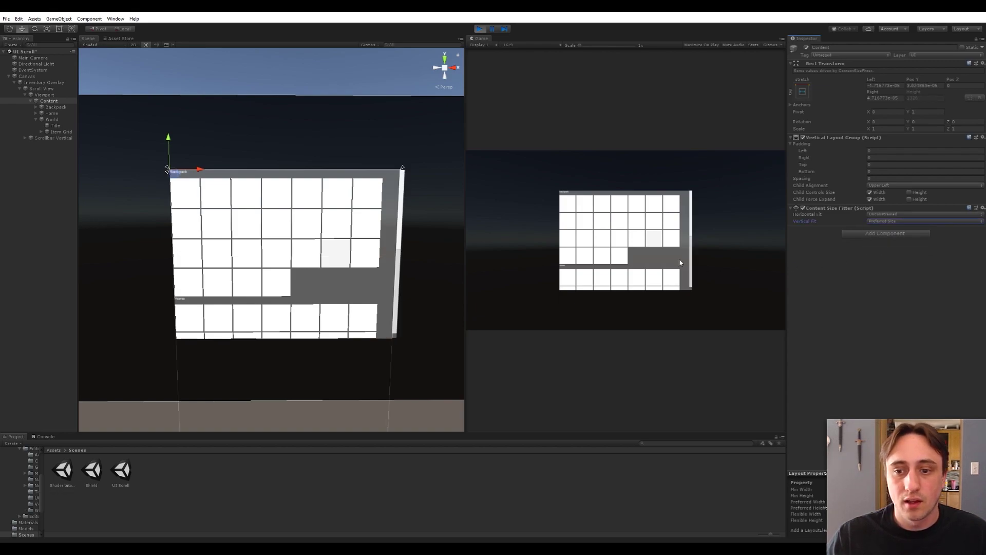
Test moving the running inventory list with both its scrollbar and wheel scrolling.
{"action": "mouse_move", "coordinate": [690, 211]}
{"action": "left_mouse_down"}
{"action": "mouse_move", "coordinate": [692, 282]}
{"action": "mouse_move", "coordinate": [691, 198]}
{"action": "left_mouse_up"}
{"action": "scroll", "coordinate": [675, 253], "scroll_direction": "up", "scroll_amount": 3}
{"action": "scroll", "coordinate": [675, 253], "scroll_direction": "down", "scroll_amount": 1}
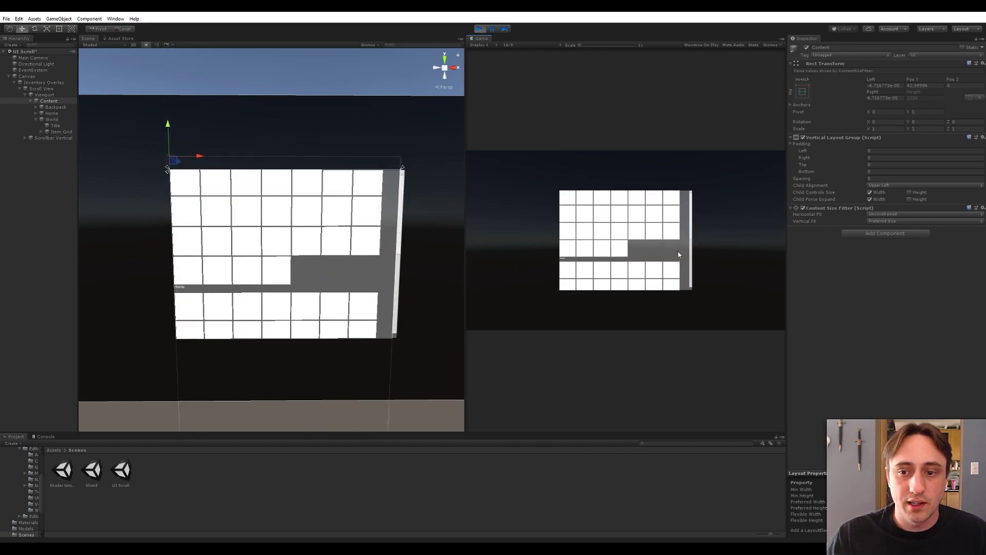
{"action": "left_click_drag", "start_coordinate": [692, 205], "coordinate": [691, 193]}
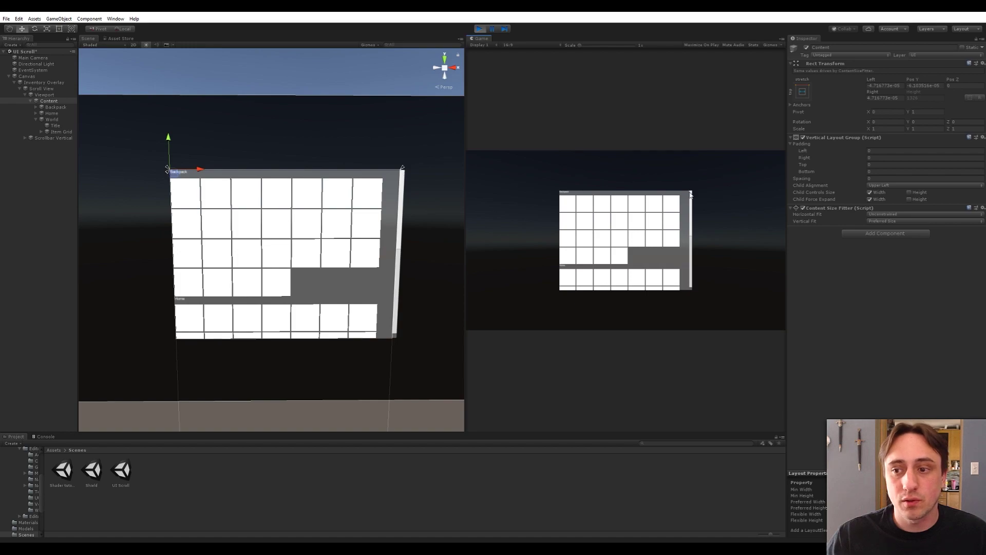
Set the Scroll View's Scroll Sensitivity to 30 in play mode and test scrolling the list in both directions.
{"action": "left_click", "coordinate": [41, 88]}
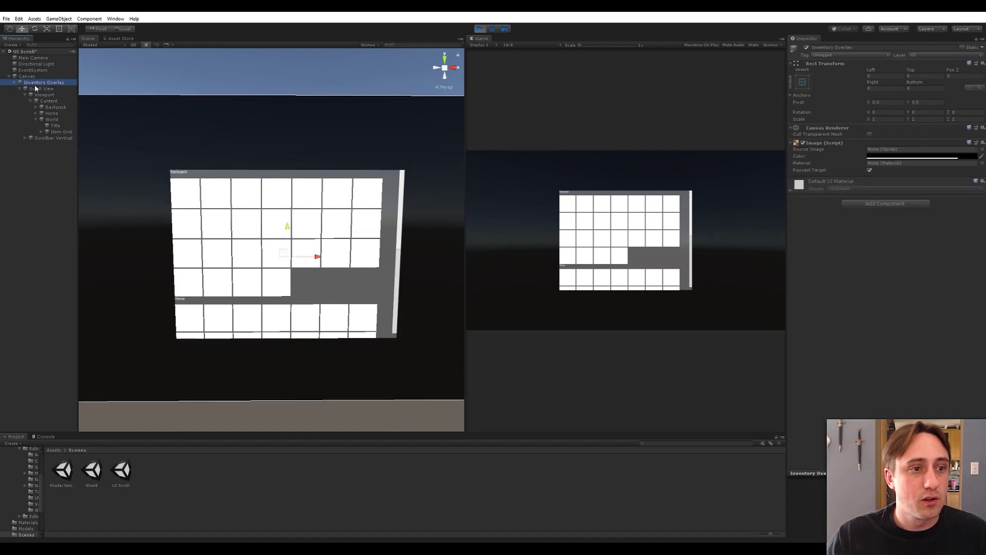
{"action": "left_click", "coordinate": [878, 183]}
{"action": "type", "text": "30"}
{"action": "key", "text": "Return"}
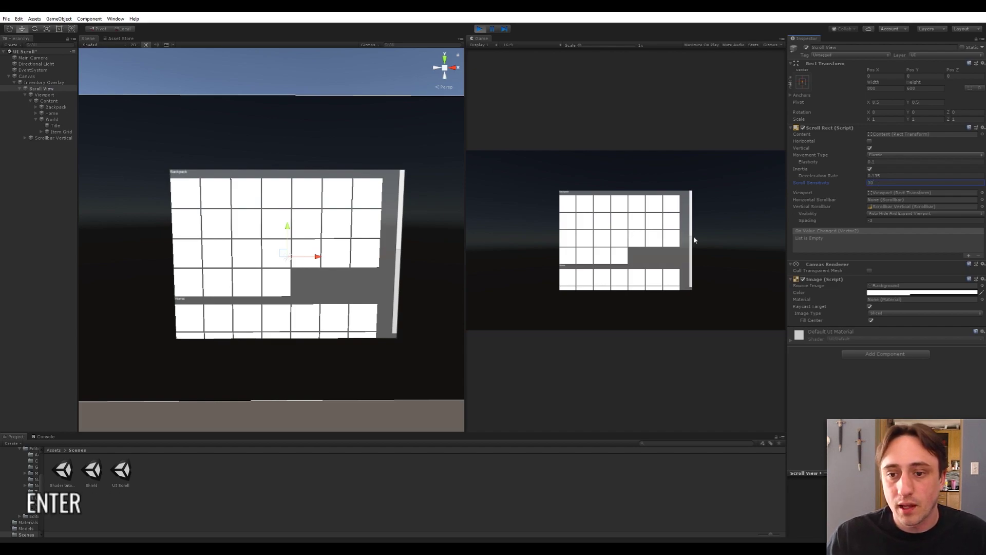
{"action": "scroll", "coordinate": [678, 250], "scroll_direction": "down", "scroll_amount": 5}
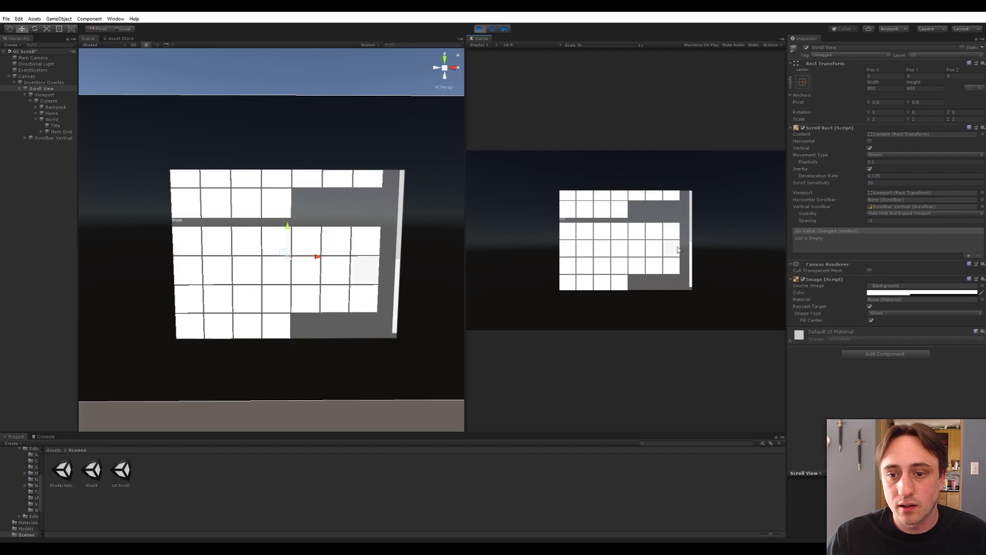
{"action": "scroll", "coordinate": [678, 250], "scroll_direction": "up", "scroll_amount": 8}
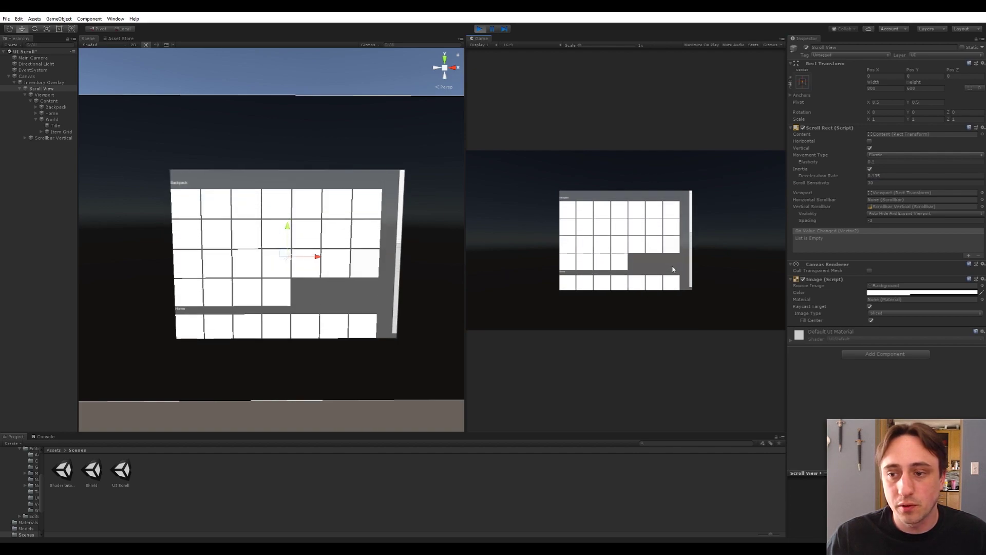
{"action": "scroll", "coordinate": [673, 268], "scroll_direction": "down", "scroll_amount": 3}
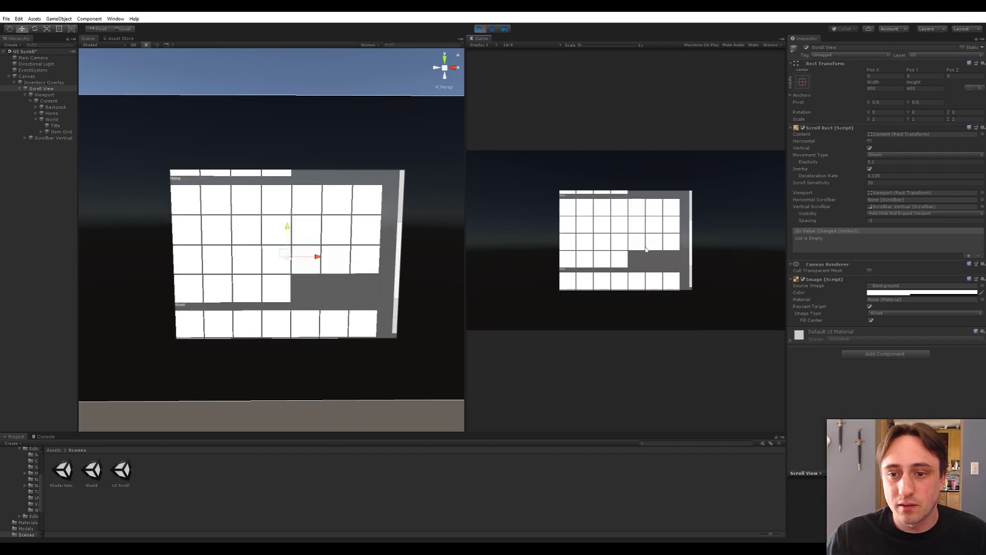
{"action": "scroll", "coordinate": [648, 249], "scroll_direction": "down", "scroll_amount": 2}
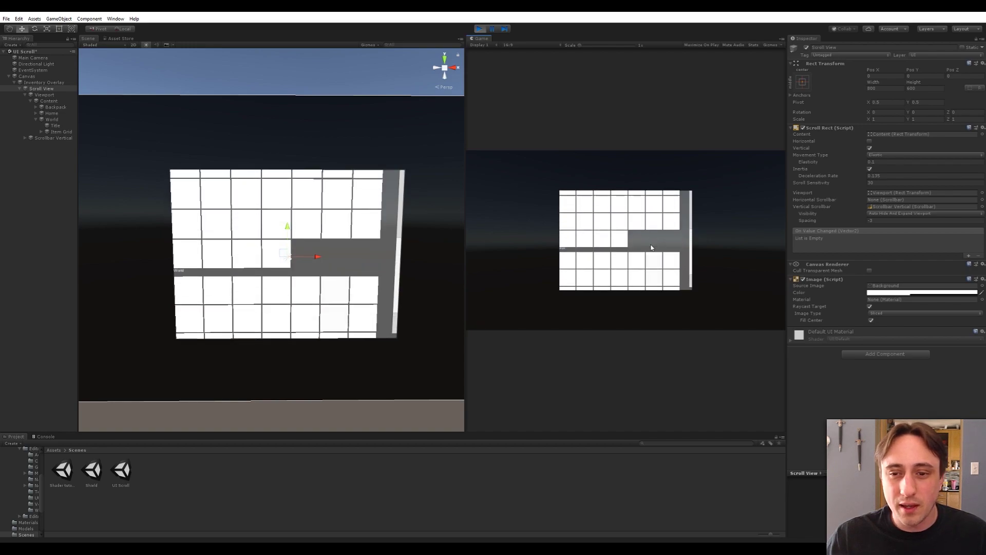
Set the Scroll View's Movement Type to Clamped and test scrolling to both ends of the list before stopping play mode.
{"action": "left_click", "coordinate": [881, 155]}
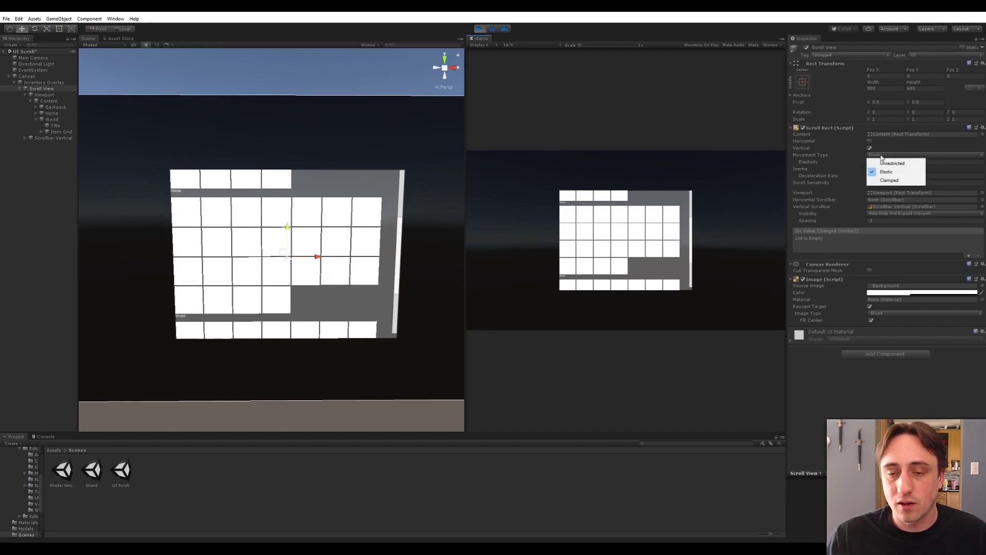
{"action": "left_click", "coordinate": [884, 180]}
{"action": "left_click_drag", "start_coordinate": [689, 225], "coordinate": [681, 261]}
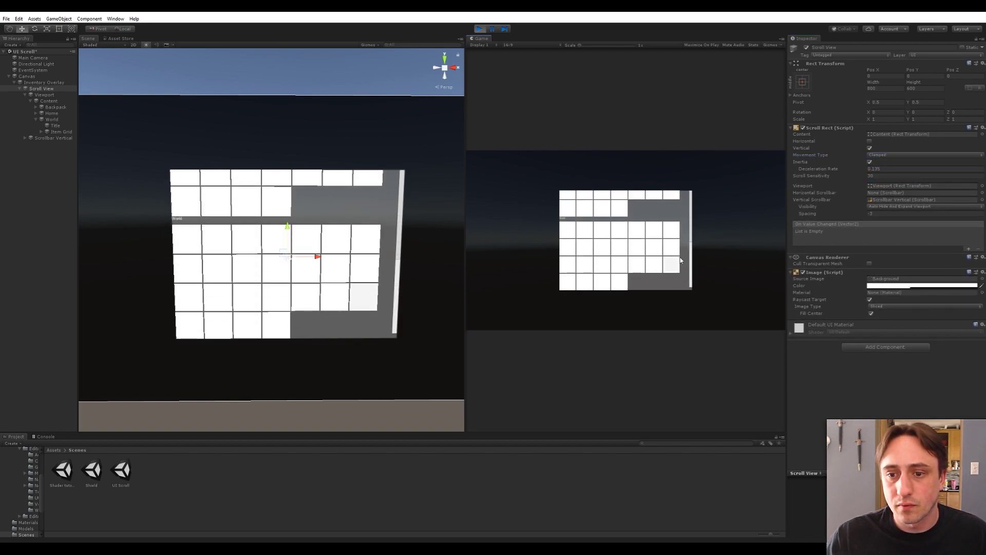
{"action": "scroll", "coordinate": [680, 257], "scroll_direction": "up", "scroll_amount": 4}
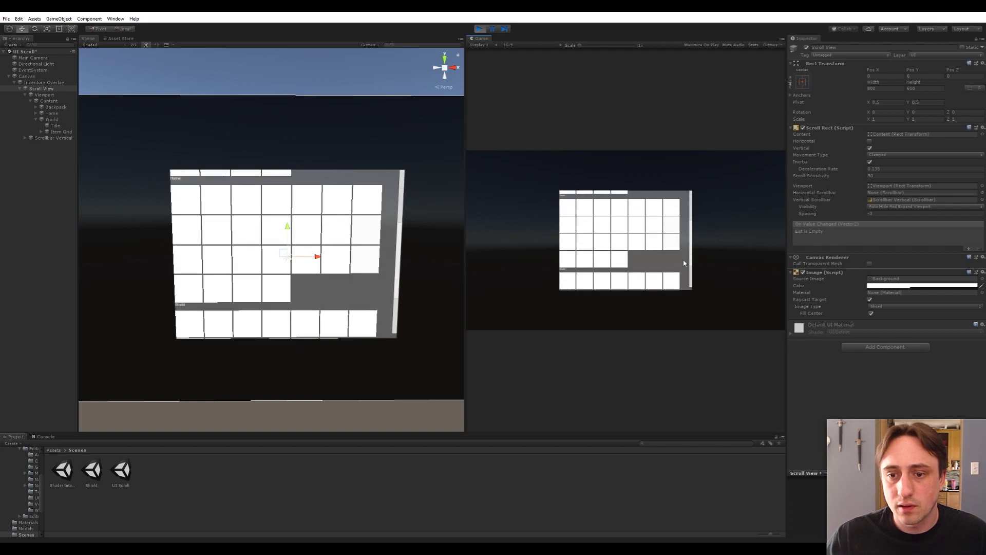
{"action": "scroll", "coordinate": [681, 264], "scroll_direction": "down", "scroll_amount": 4}
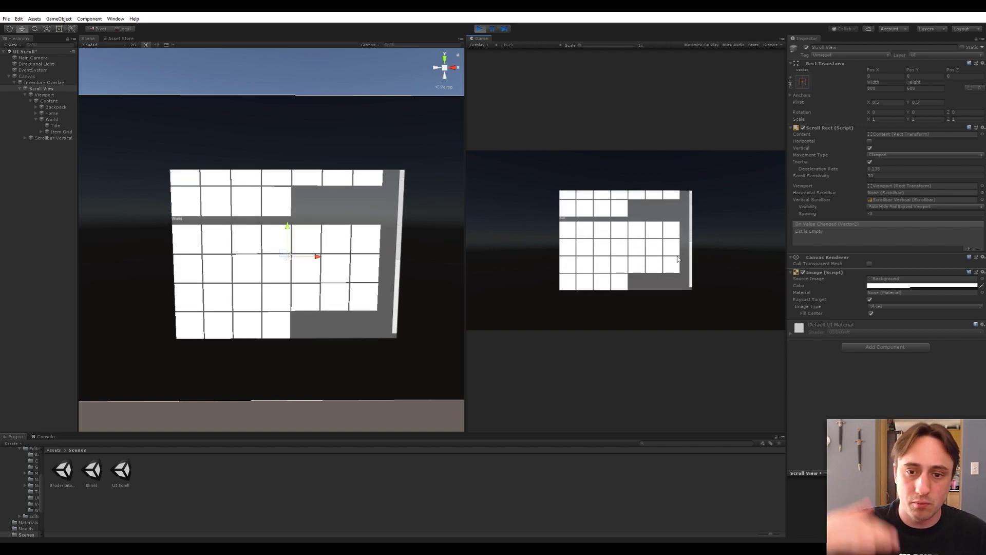
{"action": "scroll", "coordinate": [666, 233], "scroll_direction": "up", "scroll_amount": 2}
{"action": "scroll", "coordinate": [666, 232], "scroll_direction": "up", "scroll_amount": 3}
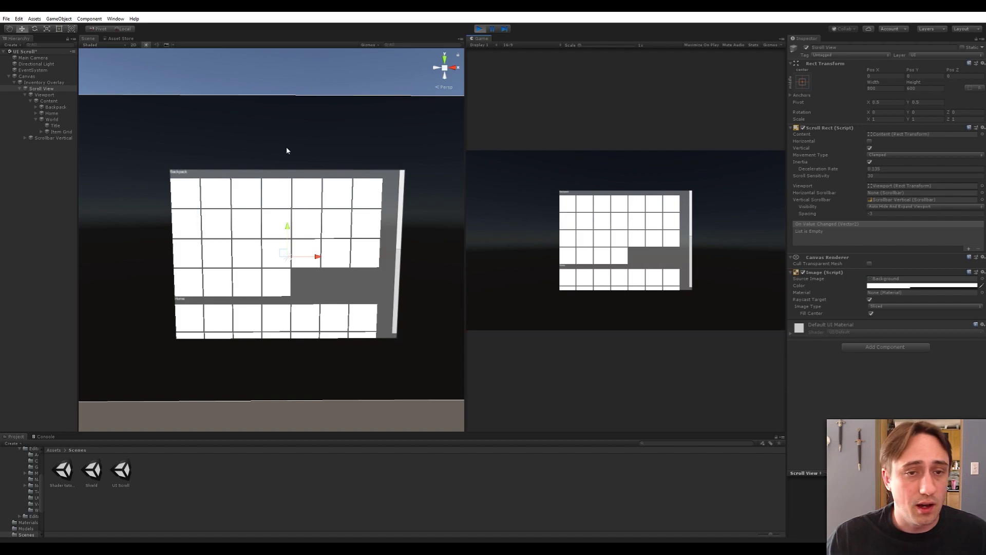
{"action": "key", "text": "ctrl+p"}
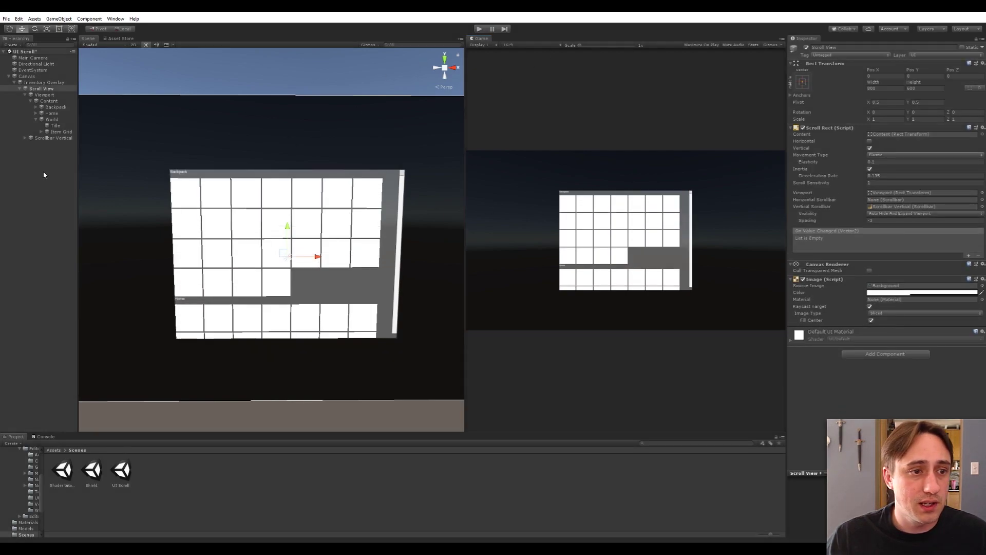
Outside play mode, add a Content Size Fitter to Content with Vertical Fit set to Preferred Size, and save the scene.
{"action": "left_click", "coordinate": [44, 171]}
{"action": "left_click", "coordinate": [49, 101]}
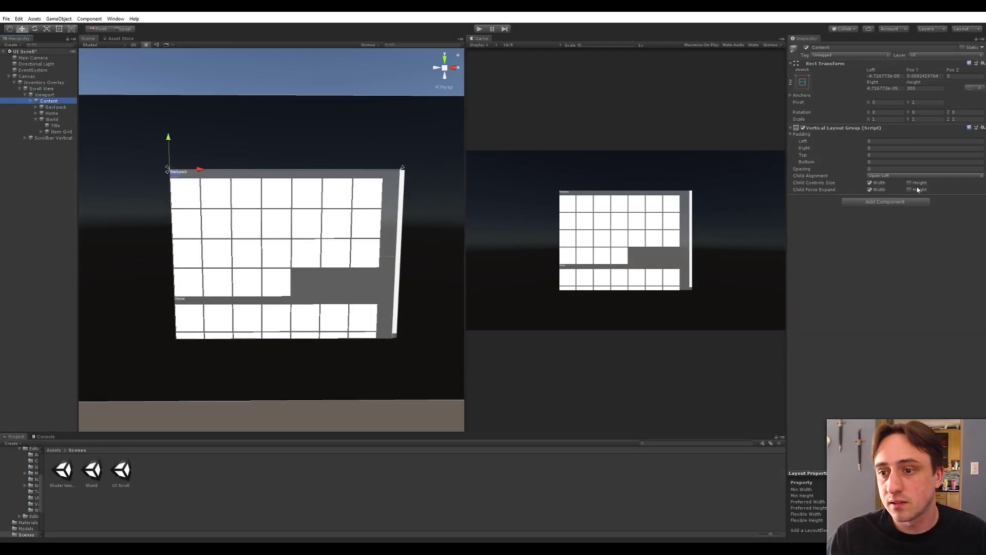
{"action": "left_click", "coordinate": [885, 201]}
{"action": "type", "text": "content size"}
{"action": "key", "text": "Return"}
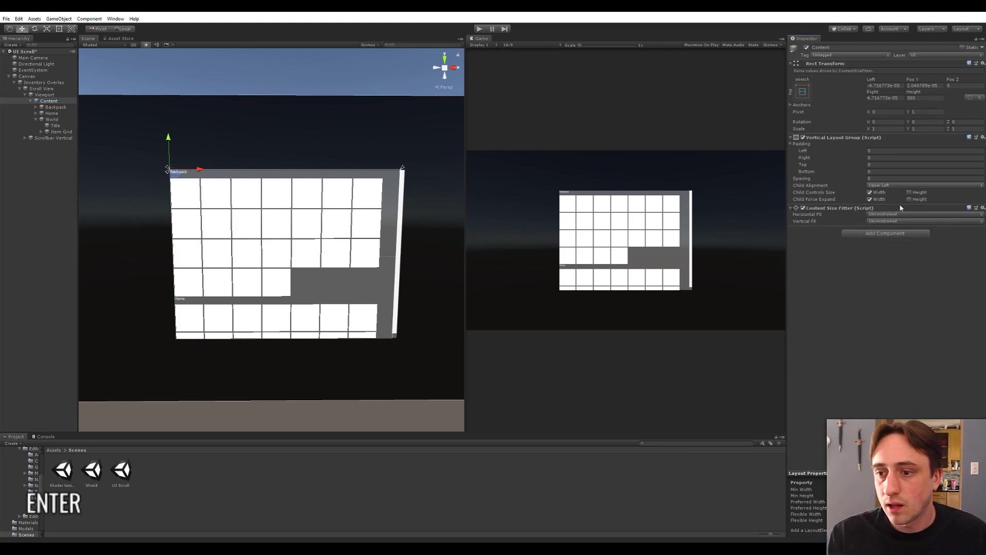
{"action": "left_click", "coordinate": [894, 221]}
{"action": "left_click", "coordinate": [890, 247]}
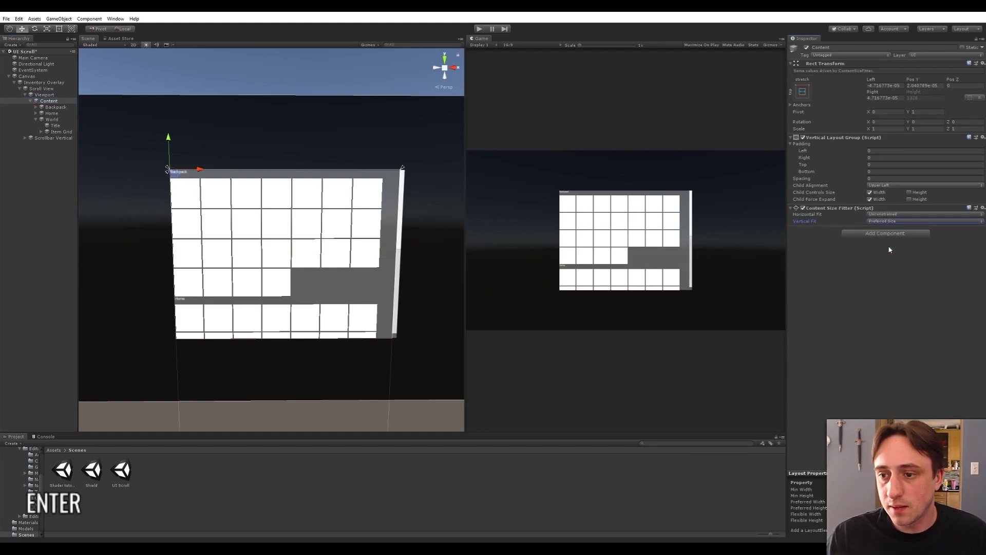
{"action": "key", "text": "ctrl+s"}
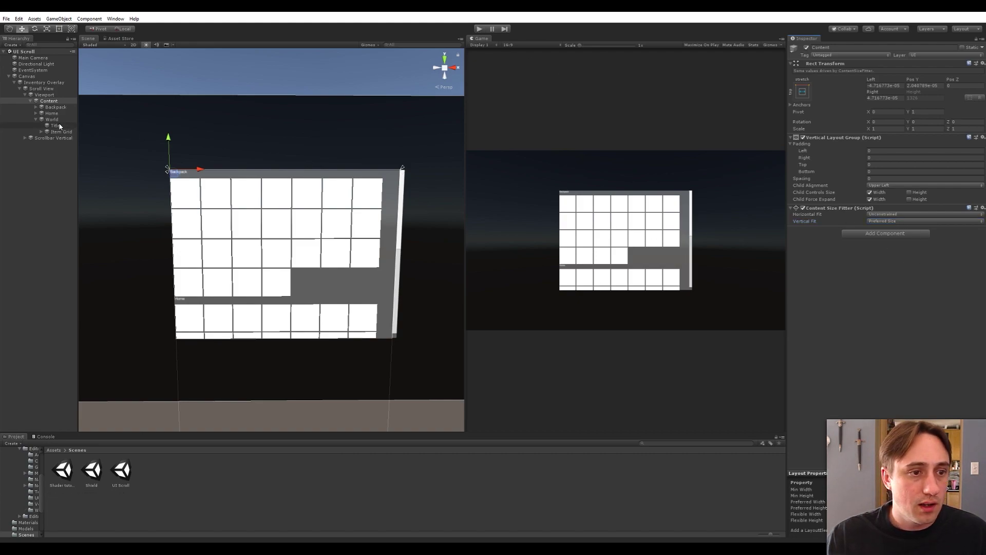
Set the vertical scrollbar's Bottom offset to 0 so it spans the full height of the Scroll View.
{"action": "left_click", "coordinate": [46, 95]}
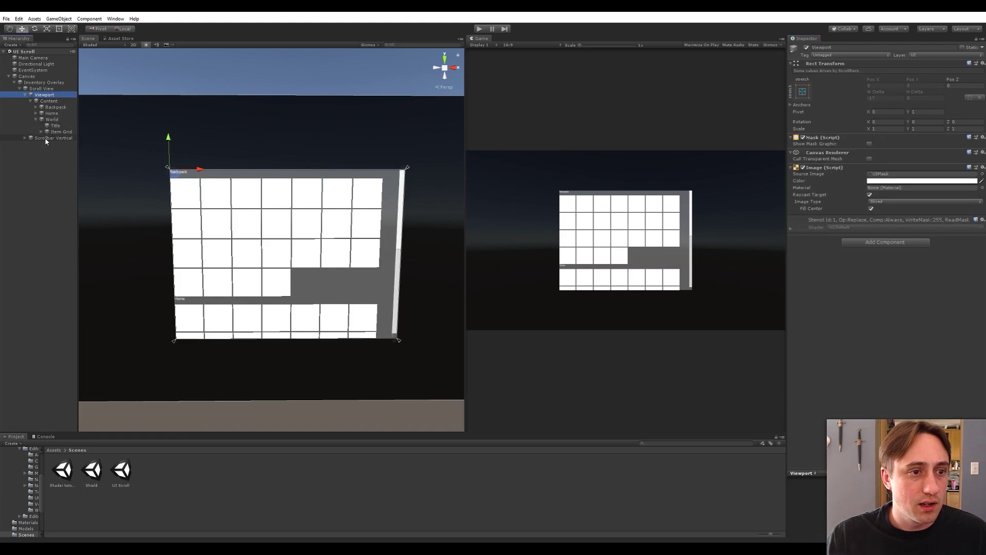
{"action": "left_click", "coordinate": [46, 138]}
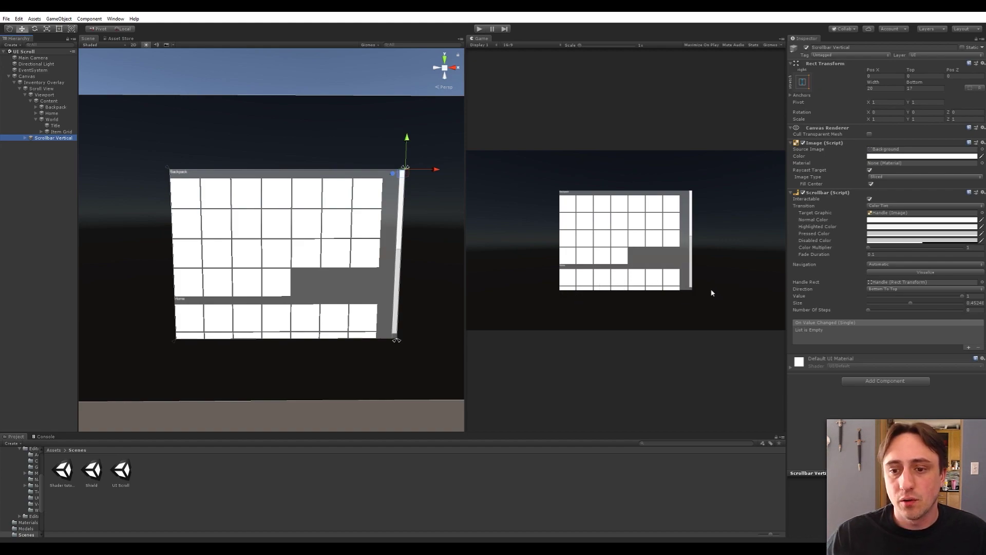
{"action": "left_click", "coordinate": [925, 88]}
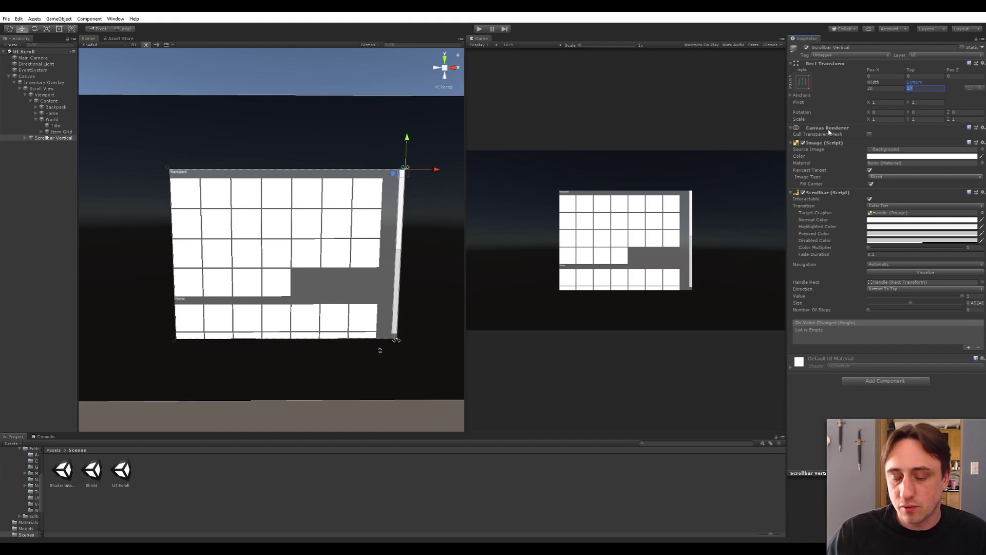
{"action": "type", "text": "0"}
{"action": "key", "text": "Return"}
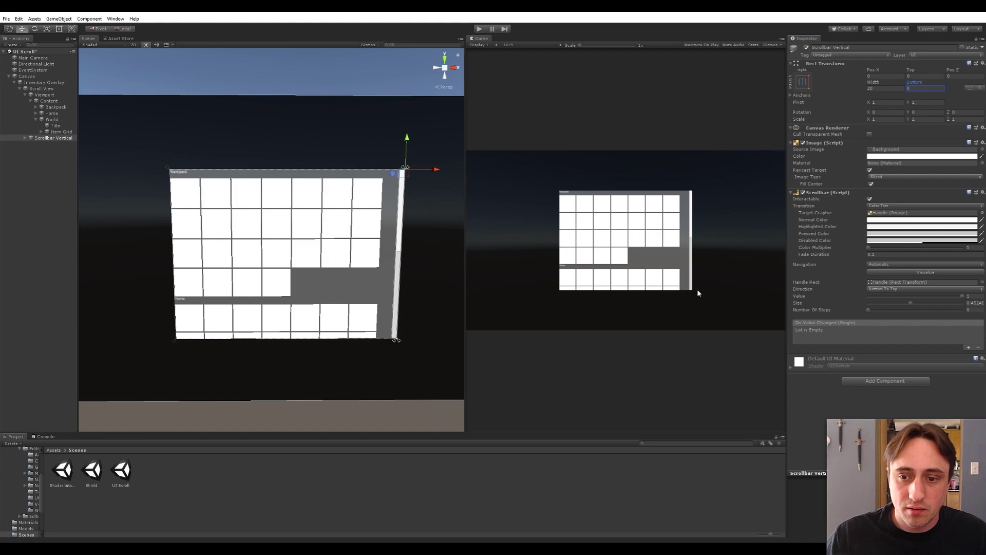
Examine the vertical scrollbar and the item grids up close and from different angles in the scene view.
{"action": "scroll", "coordinate": [287, 282], "scroll_direction": "down", "scroll_amount": 3}
{"action": "scroll", "coordinate": [287, 282], "scroll_direction": "up", "scroll_amount": 5}
{"action": "left_click_drag", "start_coordinate": [296, 247], "coordinate": [271, 262], "text": "alt"}
{"action": "scroll", "coordinate": [301, 251], "scroll_direction": "up", "scroll_amount": 5}
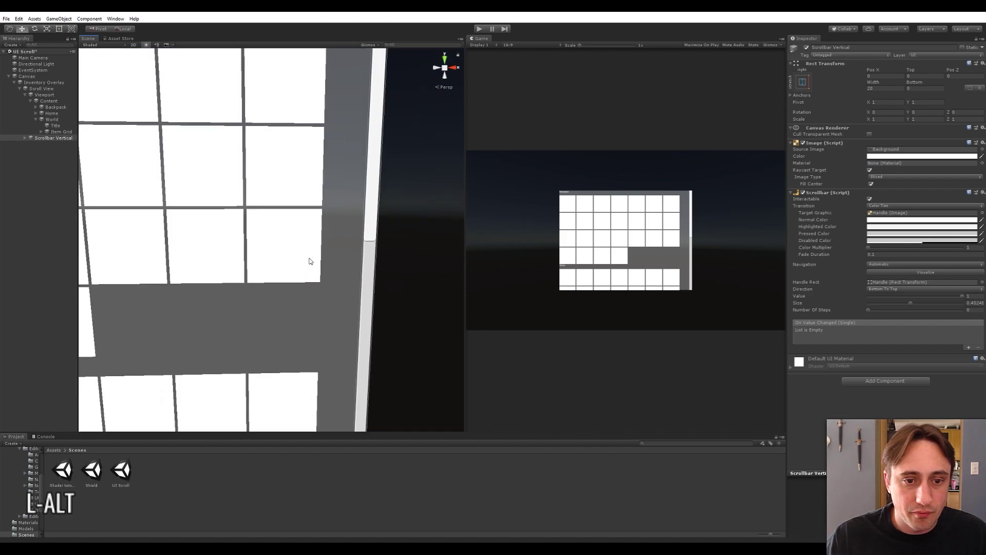
{"action": "scroll", "coordinate": [306, 253], "scroll_direction": "down", "scroll_amount": 4}
{"action": "middle_click_drag", "start_coordinate": [306, 253], "coordinate": [354, 264]}
{"action": "left_click_drag", "start_coordinate": [354, 264], "coordinate": [320, 265], "text": "alt"}
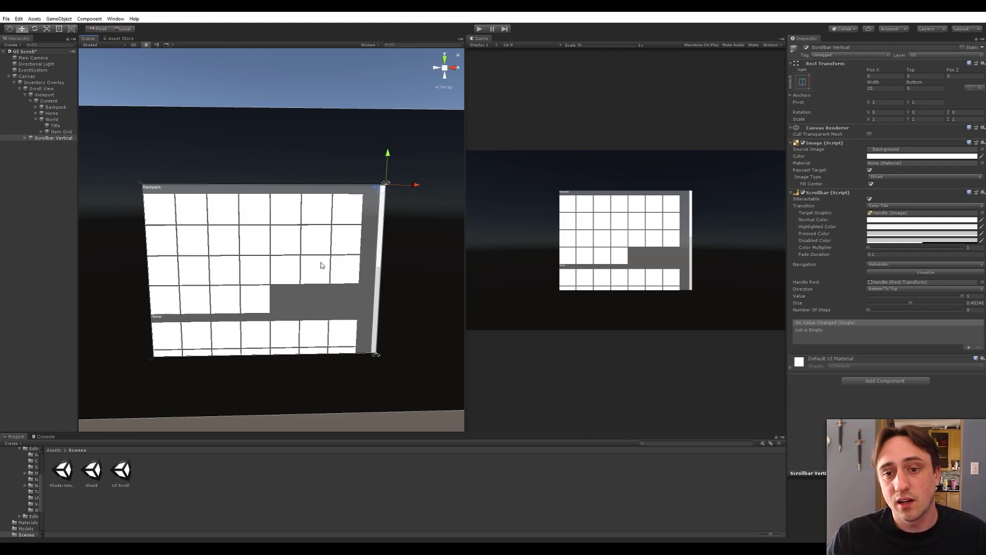
Review the components on the World section, its Item Grid and first Item, and the Backpack section, and collapse the World hierarchy.
{"action": "left_click", "coordinate": [42, 137], "text": "ctrl"}
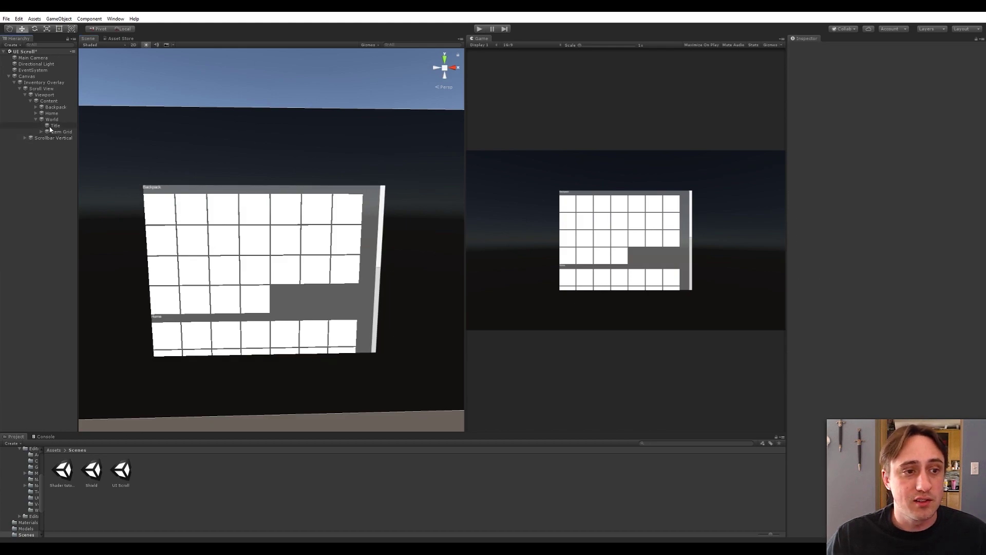
{"action": "left_click", "coordinate": [52, 132]}
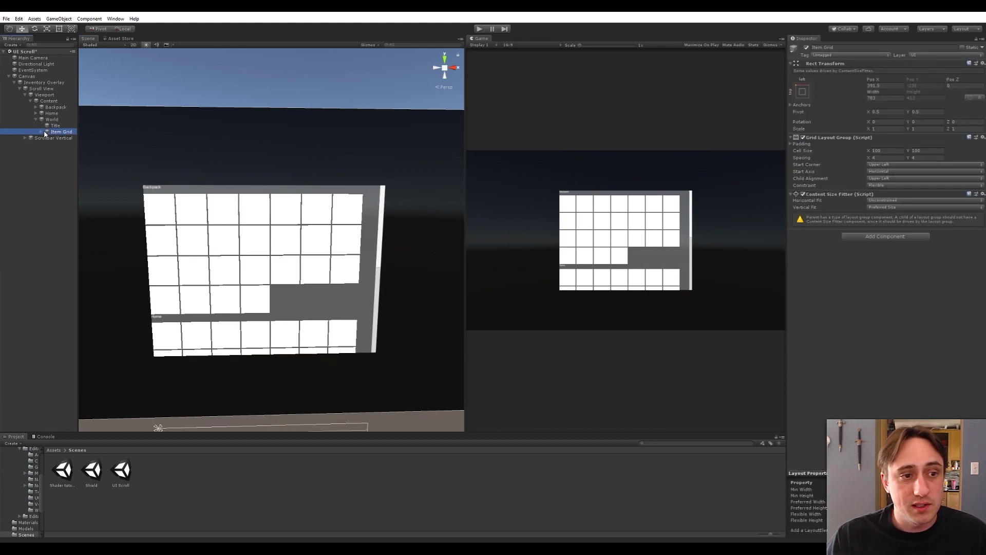
{"action": "left_click", "coordinate": [41, 132]}
{"action": "left_click", "coordinate": [59, 138]}
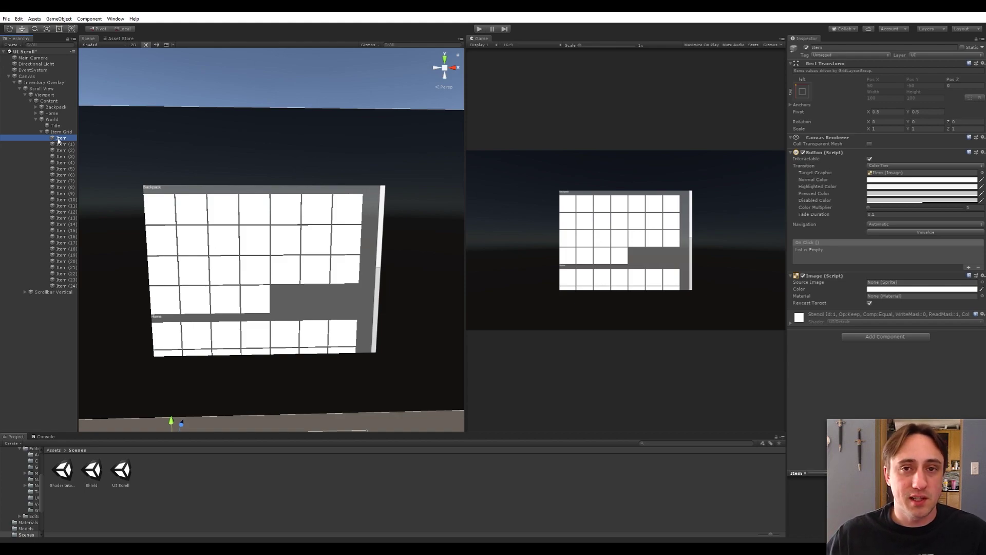
{"action": "left_click", "coordinate": [52, 120]}
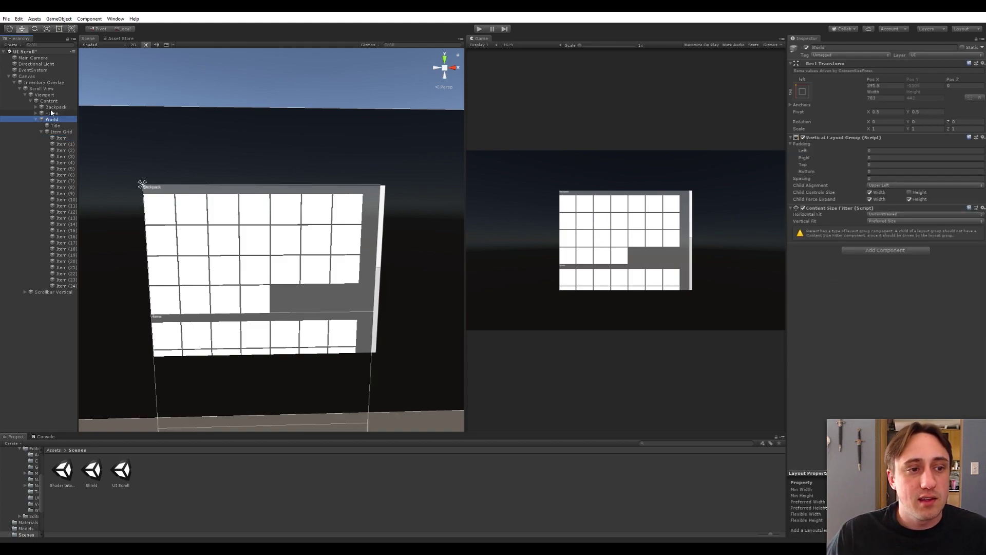
{"action": "left_click", "coordinate": [51, 109]}
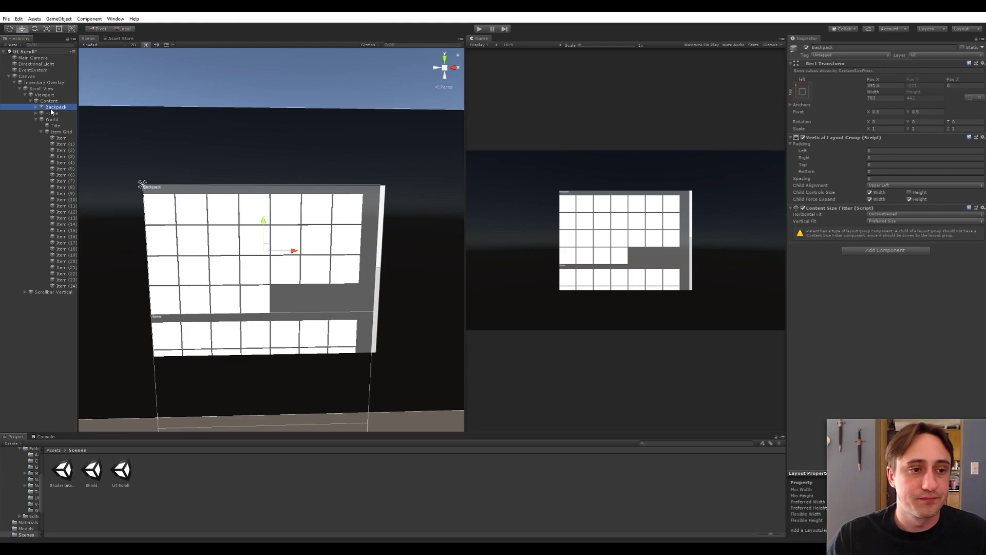
{"action": "left_click", "coordinate": [41, 132]}
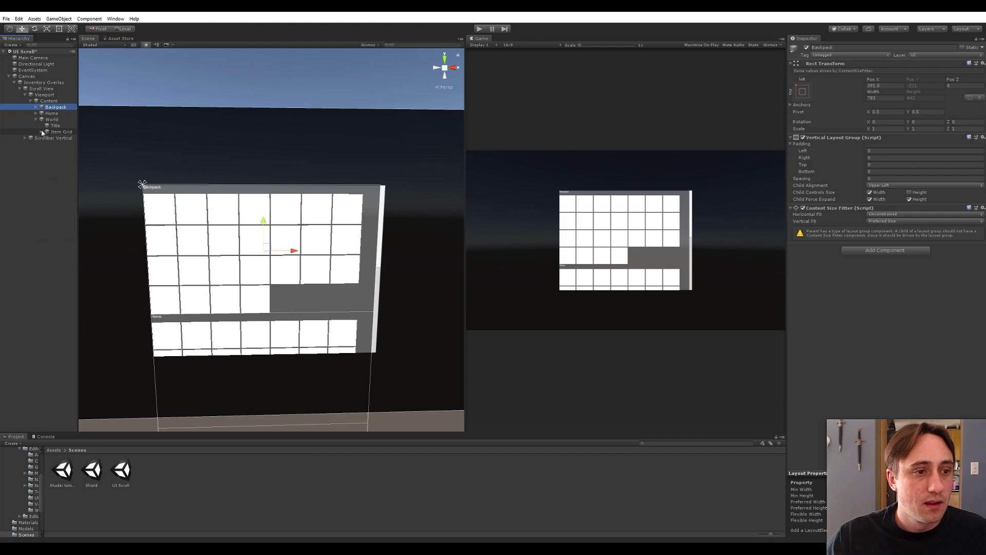
{"action": "left_click", "coordinate": [35, 120]}
Set the Scroll View's Scroll Sensitivity to 30 outside play mode.
{"action": "left_click", "coordinate": [46, 101]}
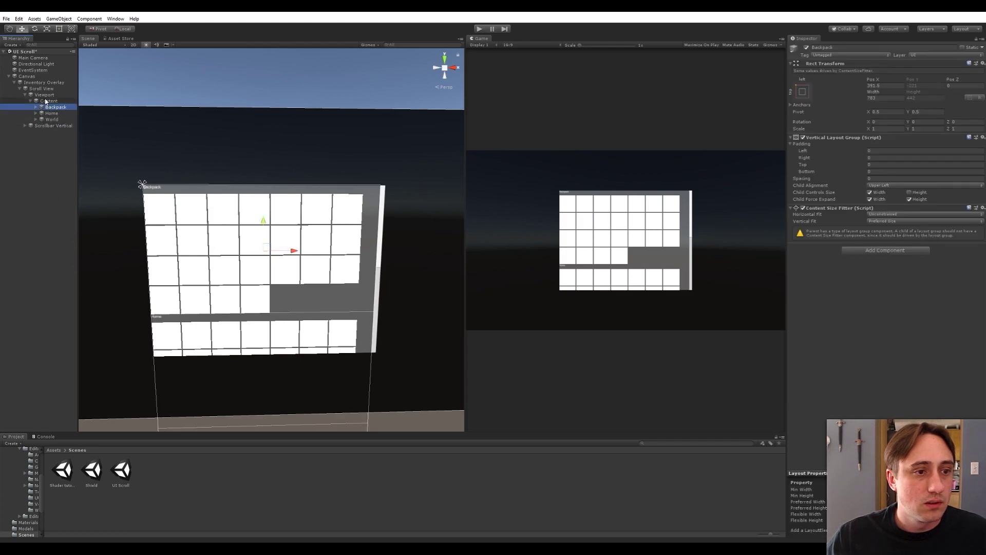
{"action": "left_click", "coordinate": [45, 96]}
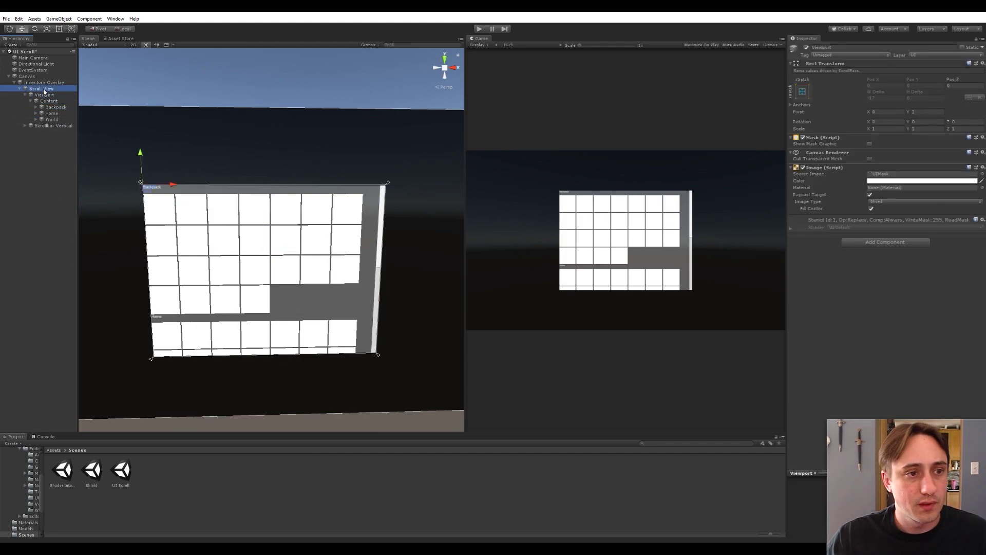
{"action": "left_click", "coordinate": [43, 89]}
{"action": "left_click", "coordinate": [43, 83]}
{"action": "left_click", "coordinate": [43, 89]}
{"action": "left_click", "coordinate": [879, 183]}
{"action": "type", "text": "30"}
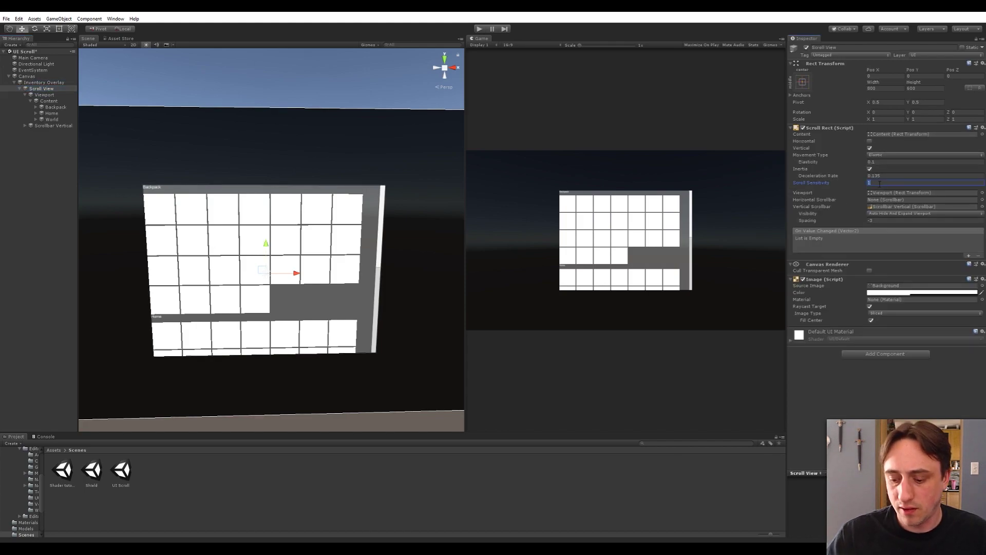
{"action": "key", "text": "Return"}
{"action": "key", "text": "KP_0"}
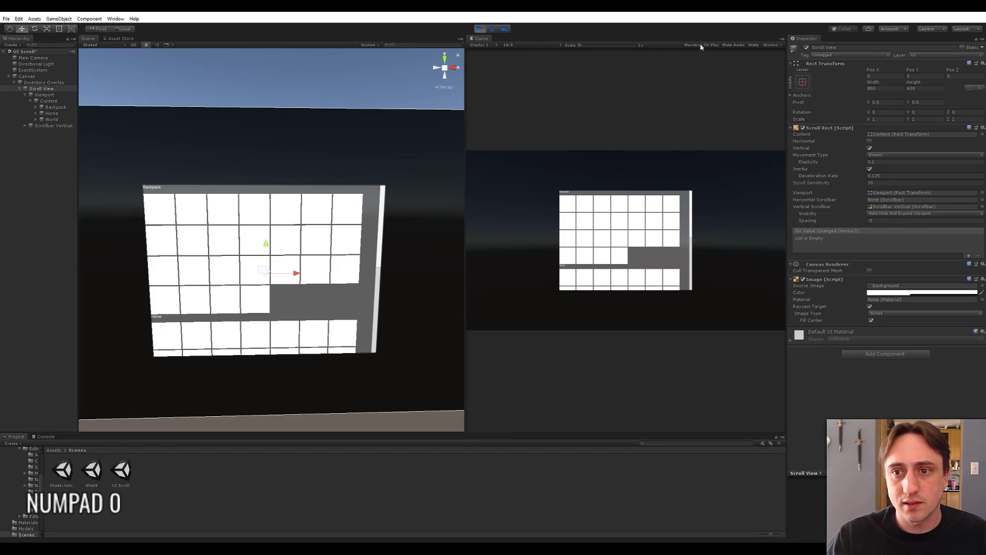
Run the scene with the Game view maximized, test scrolling the inventory list in both directions, and stop play mode.
{"action": "scroll", "coordinate": [596, 306], "scroll_direction": "down", "scroll_amount": 10}
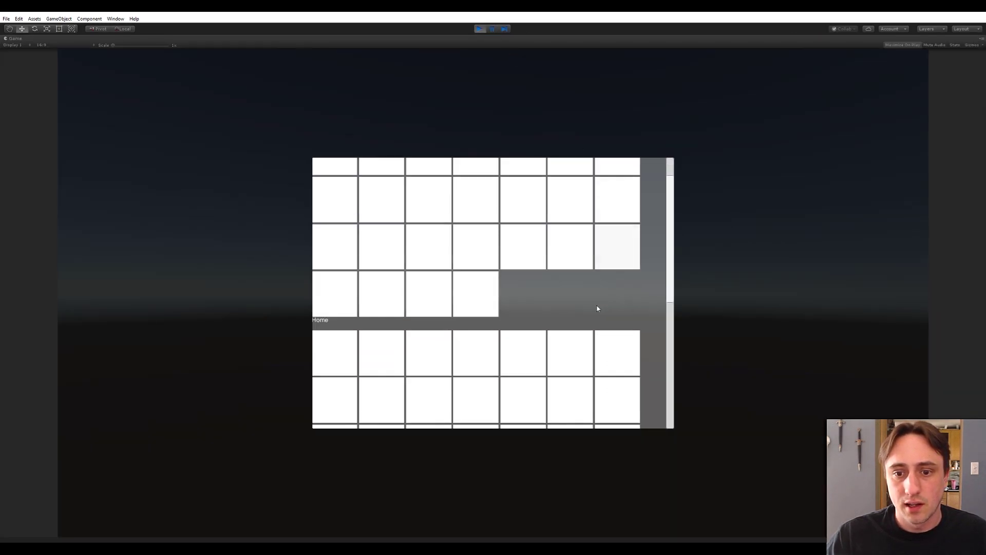
{"action": "scroll", "coordinate": [677, 303], "scroll_direction": "down", "scroll_amount": 3}
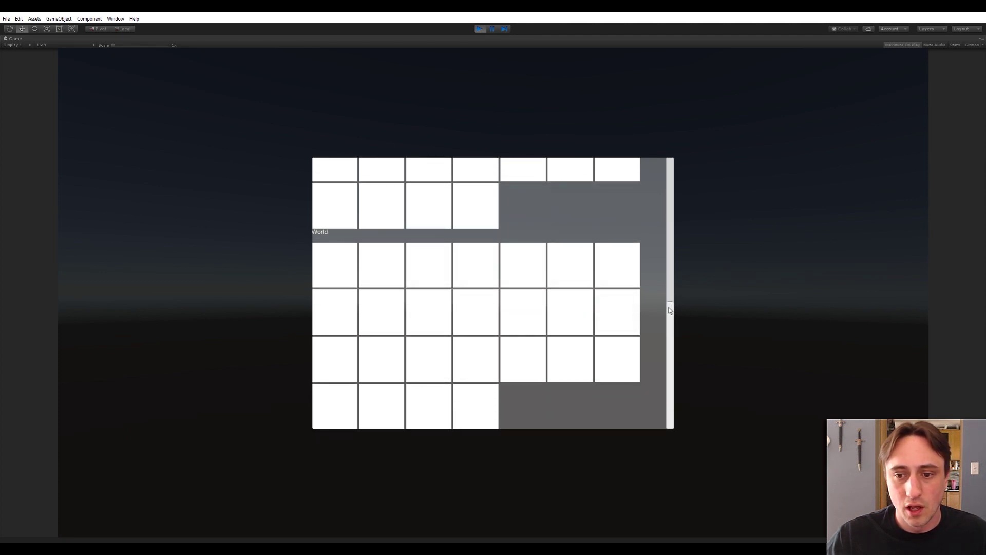
{"action": "scroll", "coordinate": [331, 338], "scroll_direction": "up", "scroll_amount": 12}
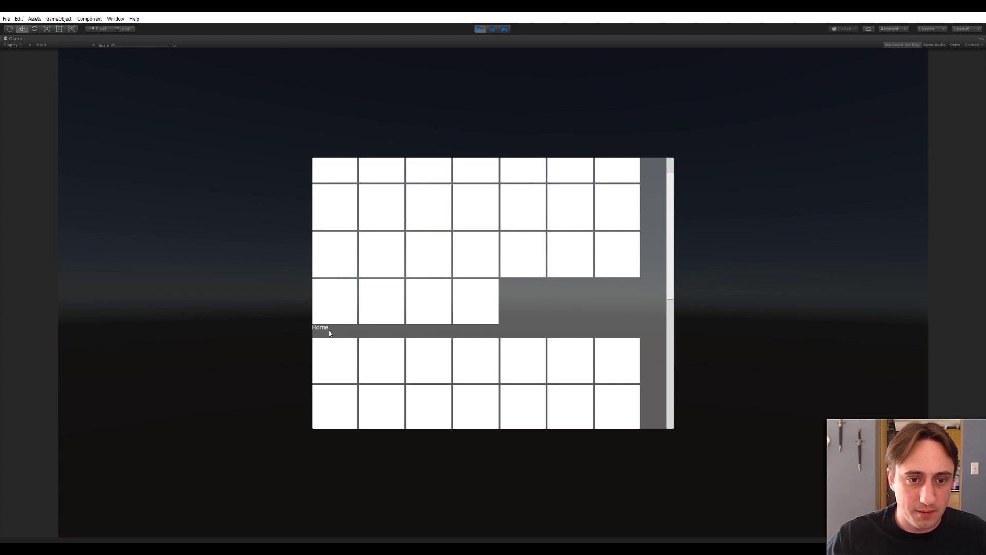
{"action": "scroll", "coordinate": [331, 338], "scroll_direction": "up", "scroll_amount": 5}
{"action": "scroll", "coordinate": [418, 334], "scroll_direction": "up", "scroll_amount": 1}
{"action": "scroll", "coordinate": [440, 348], "scroll_direction": "down", "scroll_amount": 3}
{"action": "scroll", "coordinate": [440, 352], "scroll_direction": "up", "scroll_amount": 1}
{"action": "scroll", "coordinate": [442, 354], "scroll_direction": "down", "scroll_amount": 1}
{"action": "scroll", "coordinate": [440, 353], "scroll_direction": "up", "scroll_amount": 5}
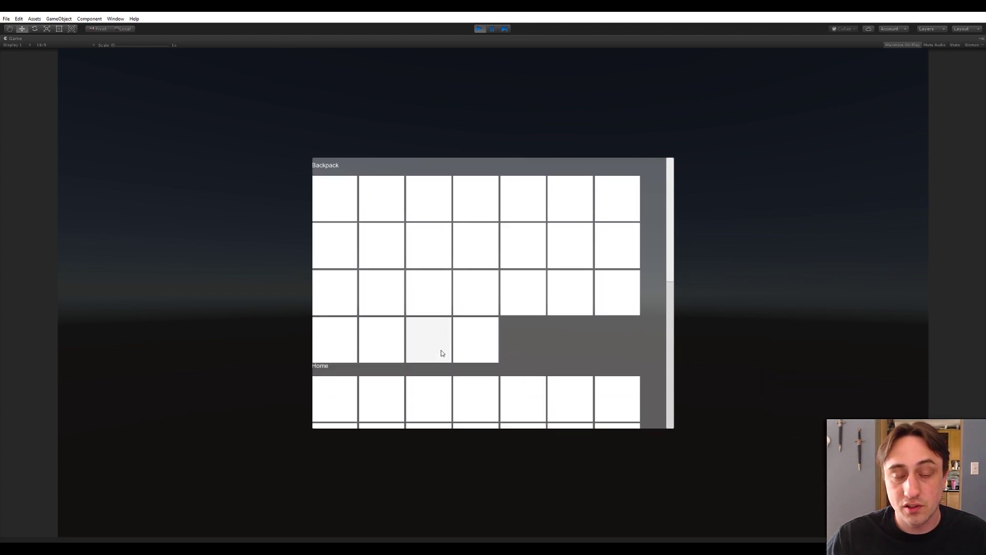
{"action": "left_click", "coordinate": [478, 30]}
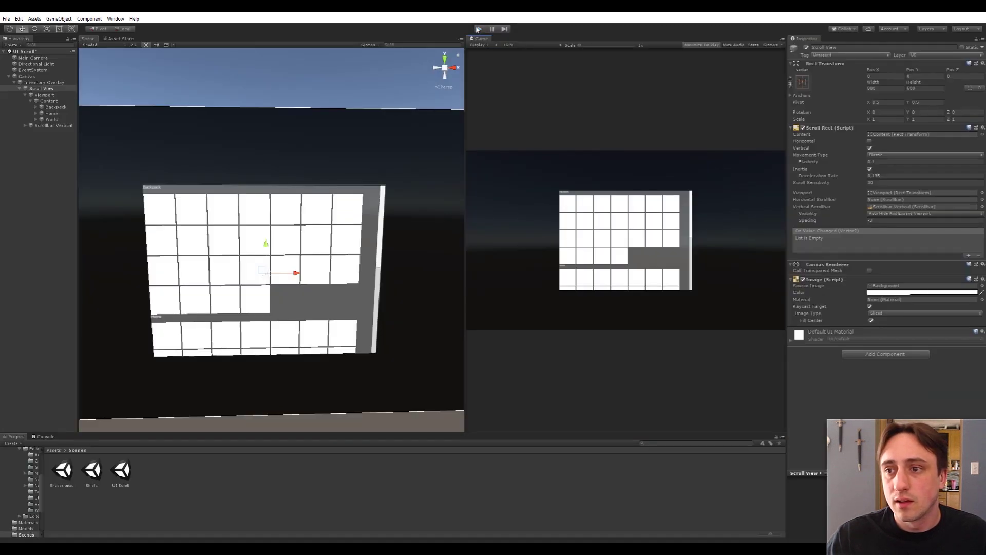